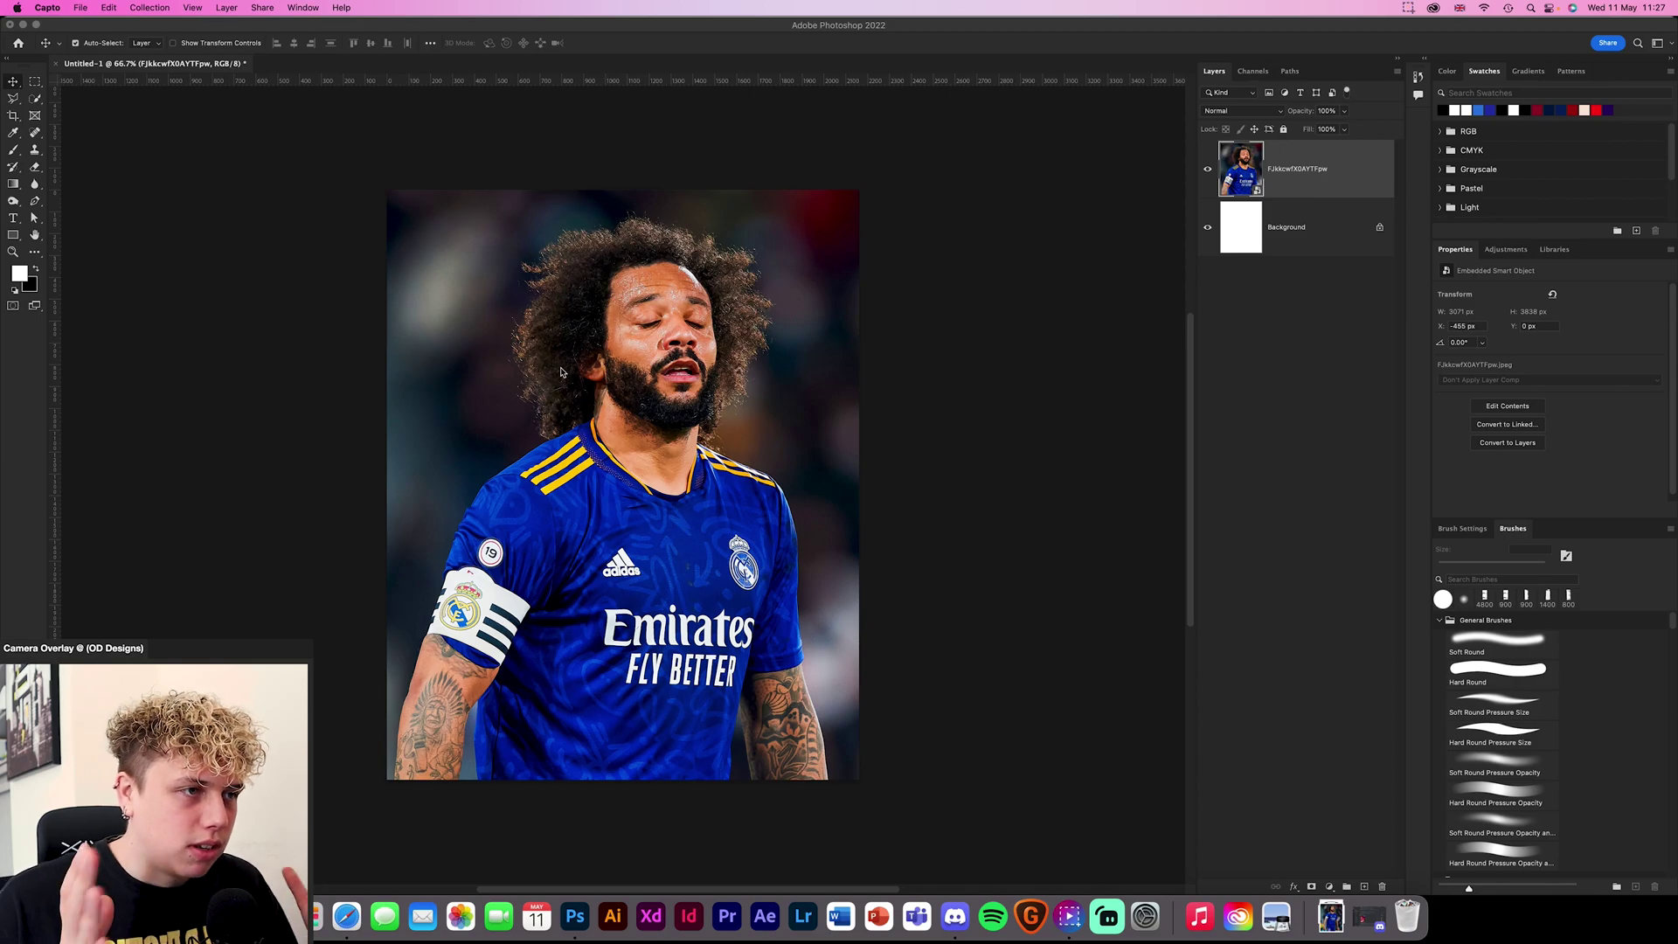
Apply the JPEG Artefacts Removal neural filter at High strength to the player photo, then convert the filtered layer to a smart object
{"action": "left_click", "coordinate": [37, 102]}
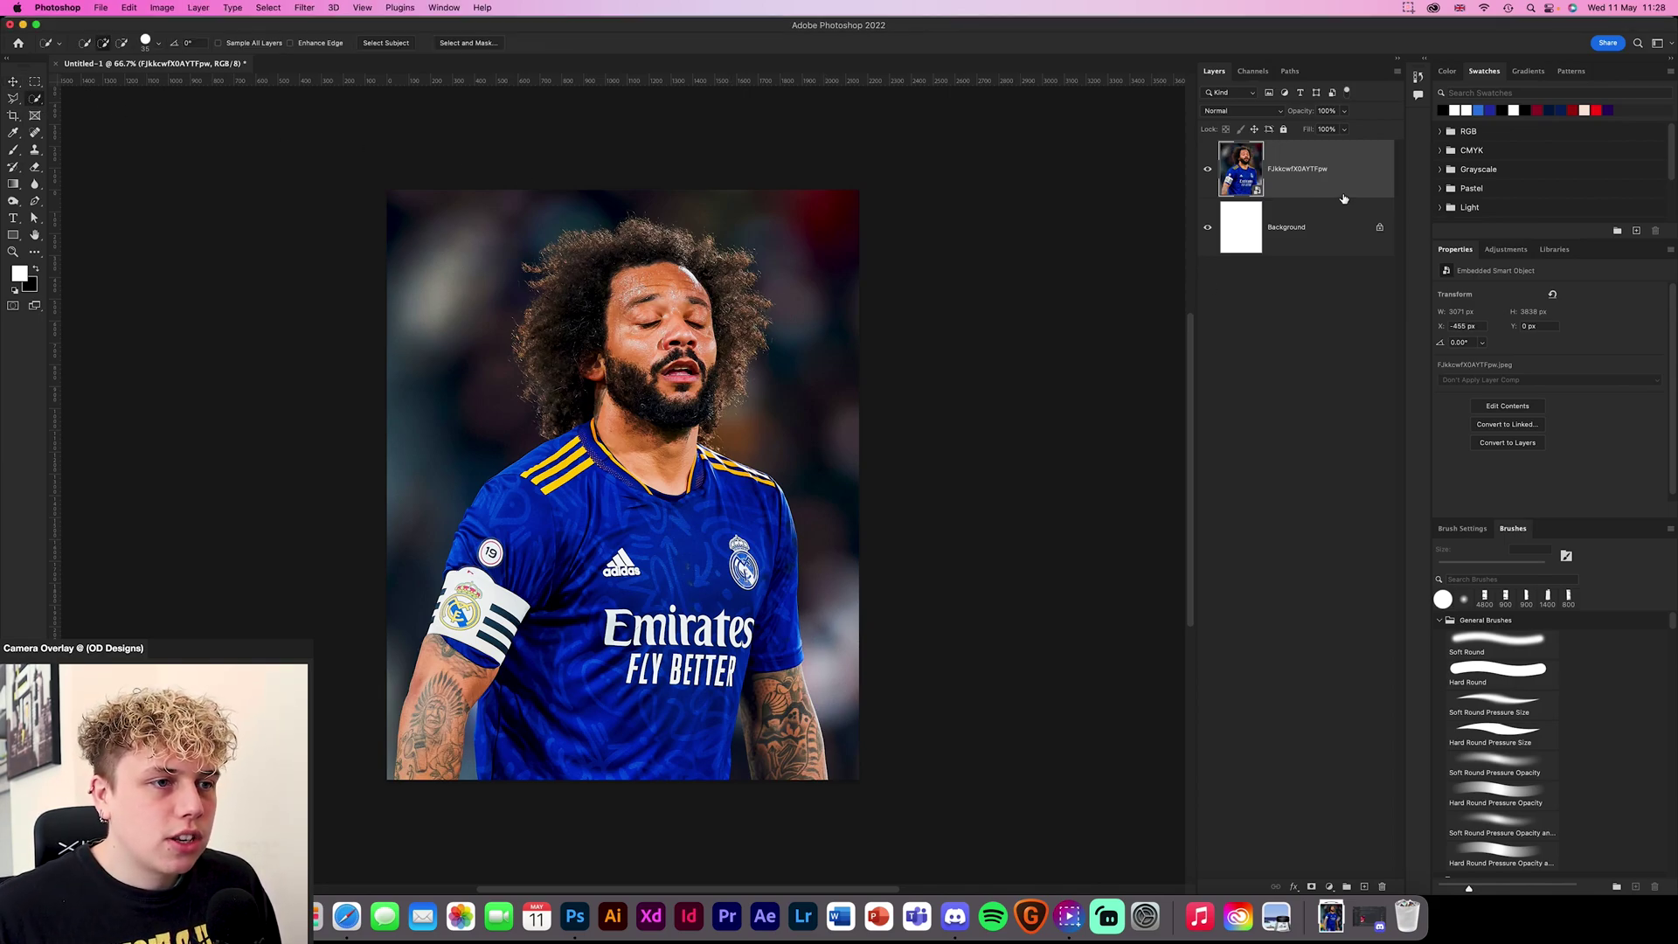
{"action": "left_click", "coordinate": [299, 8]}
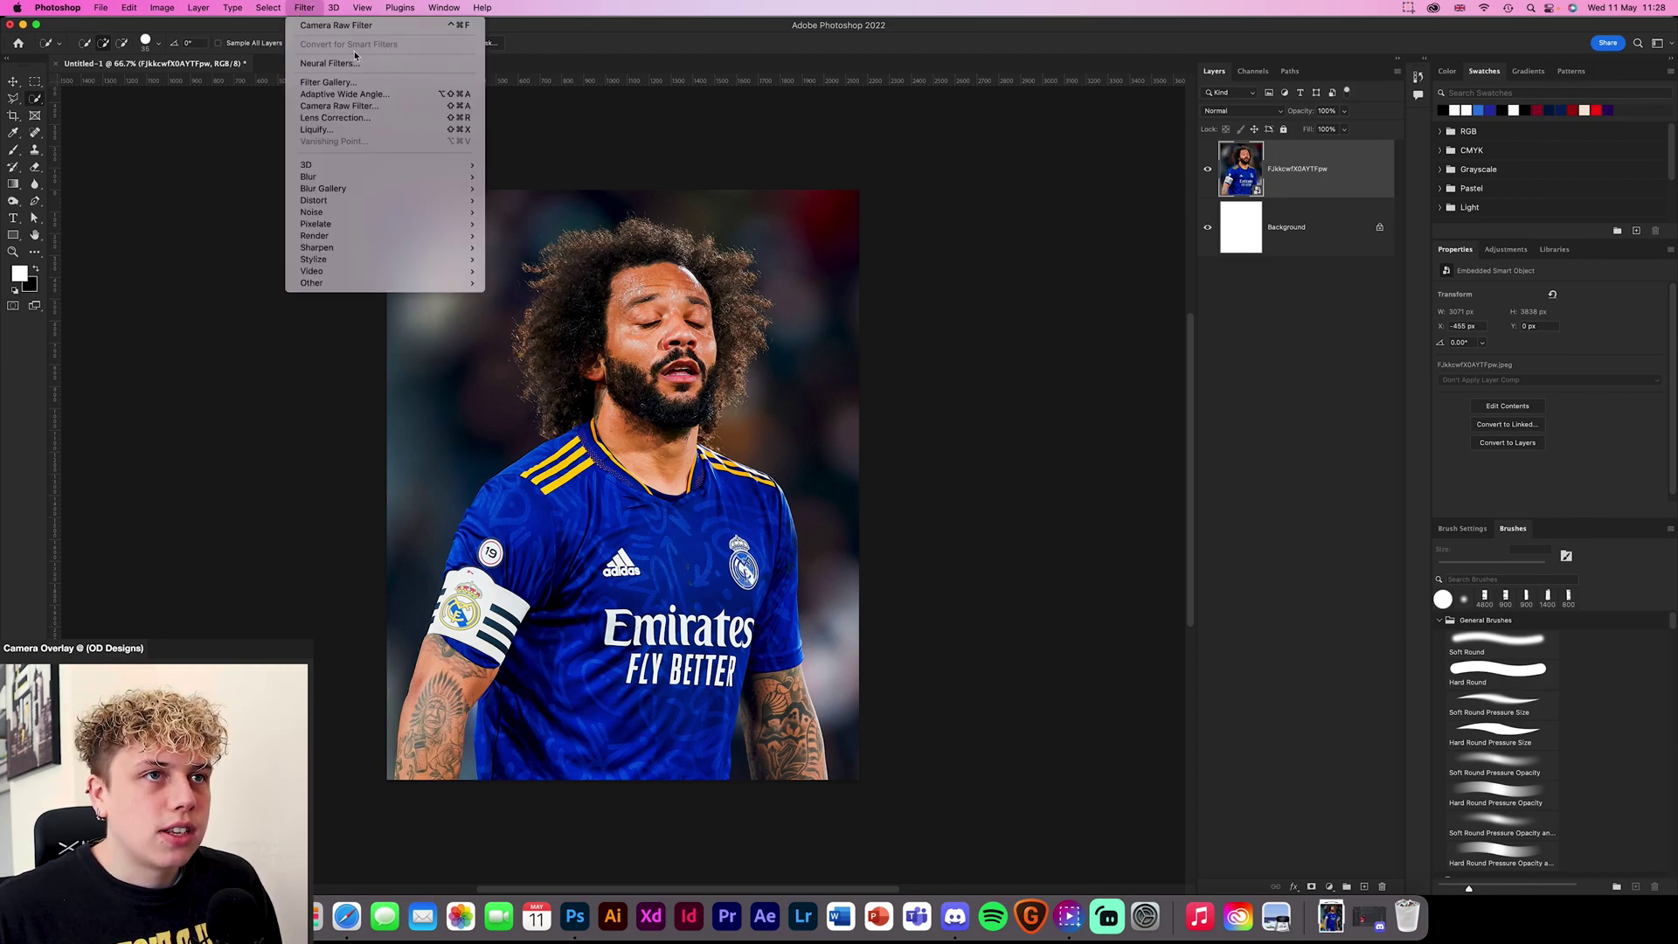
{"action": "left_click", "coordinate": [332, 61]}
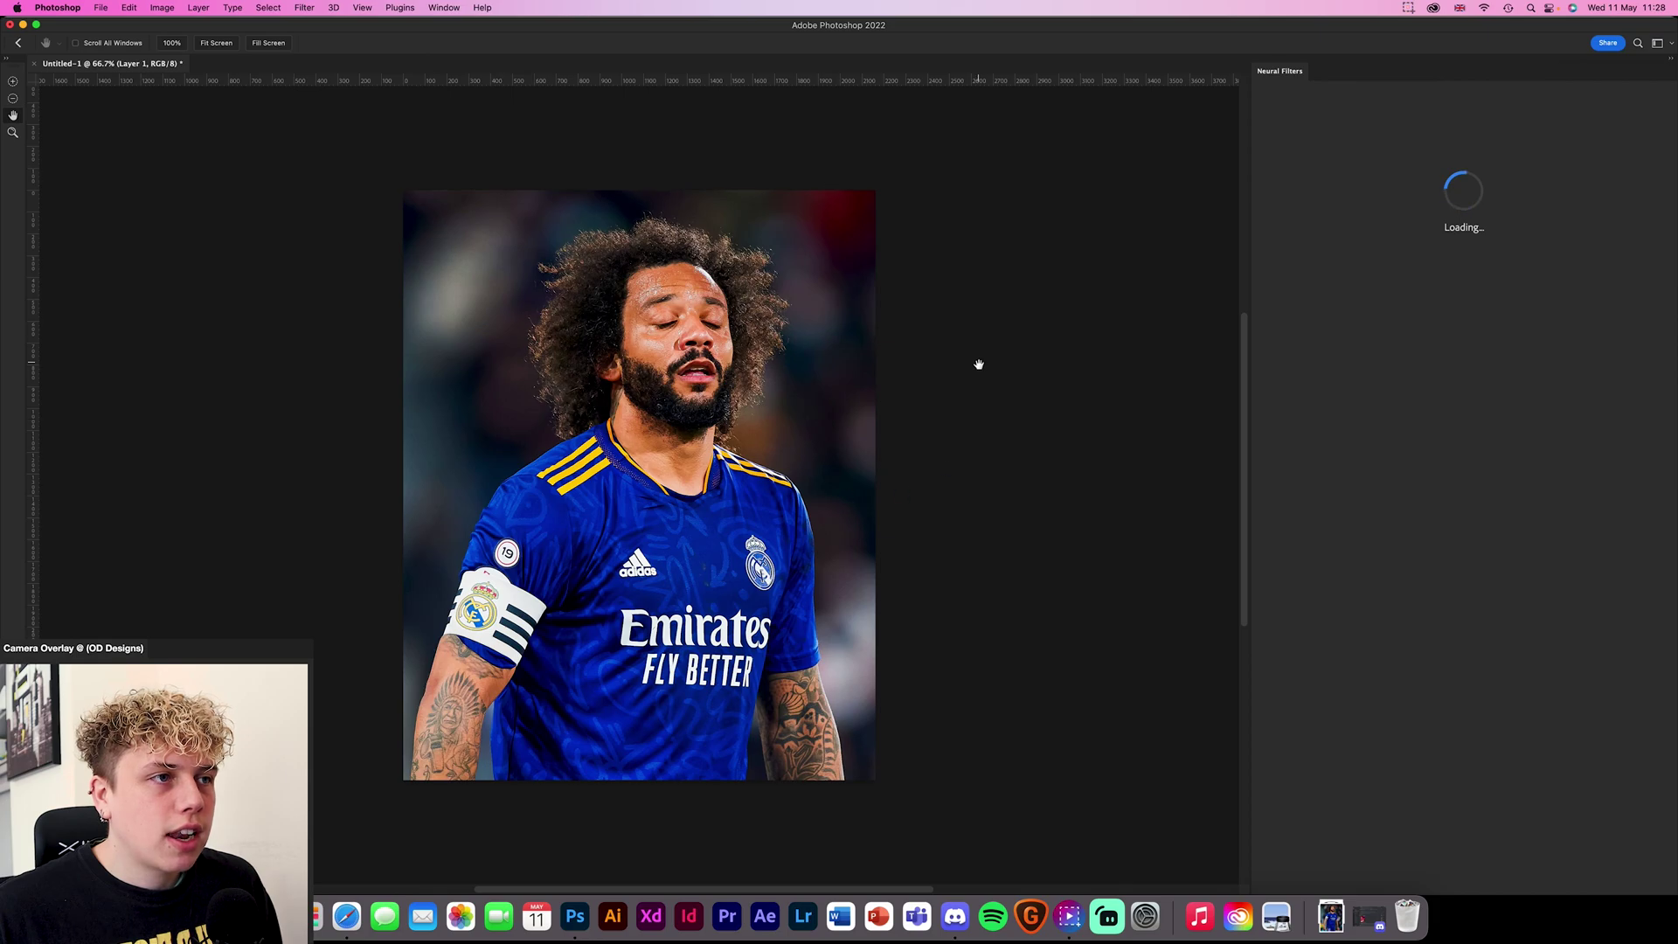
{"action": "left_click", "coordinate": [1404, 216]}
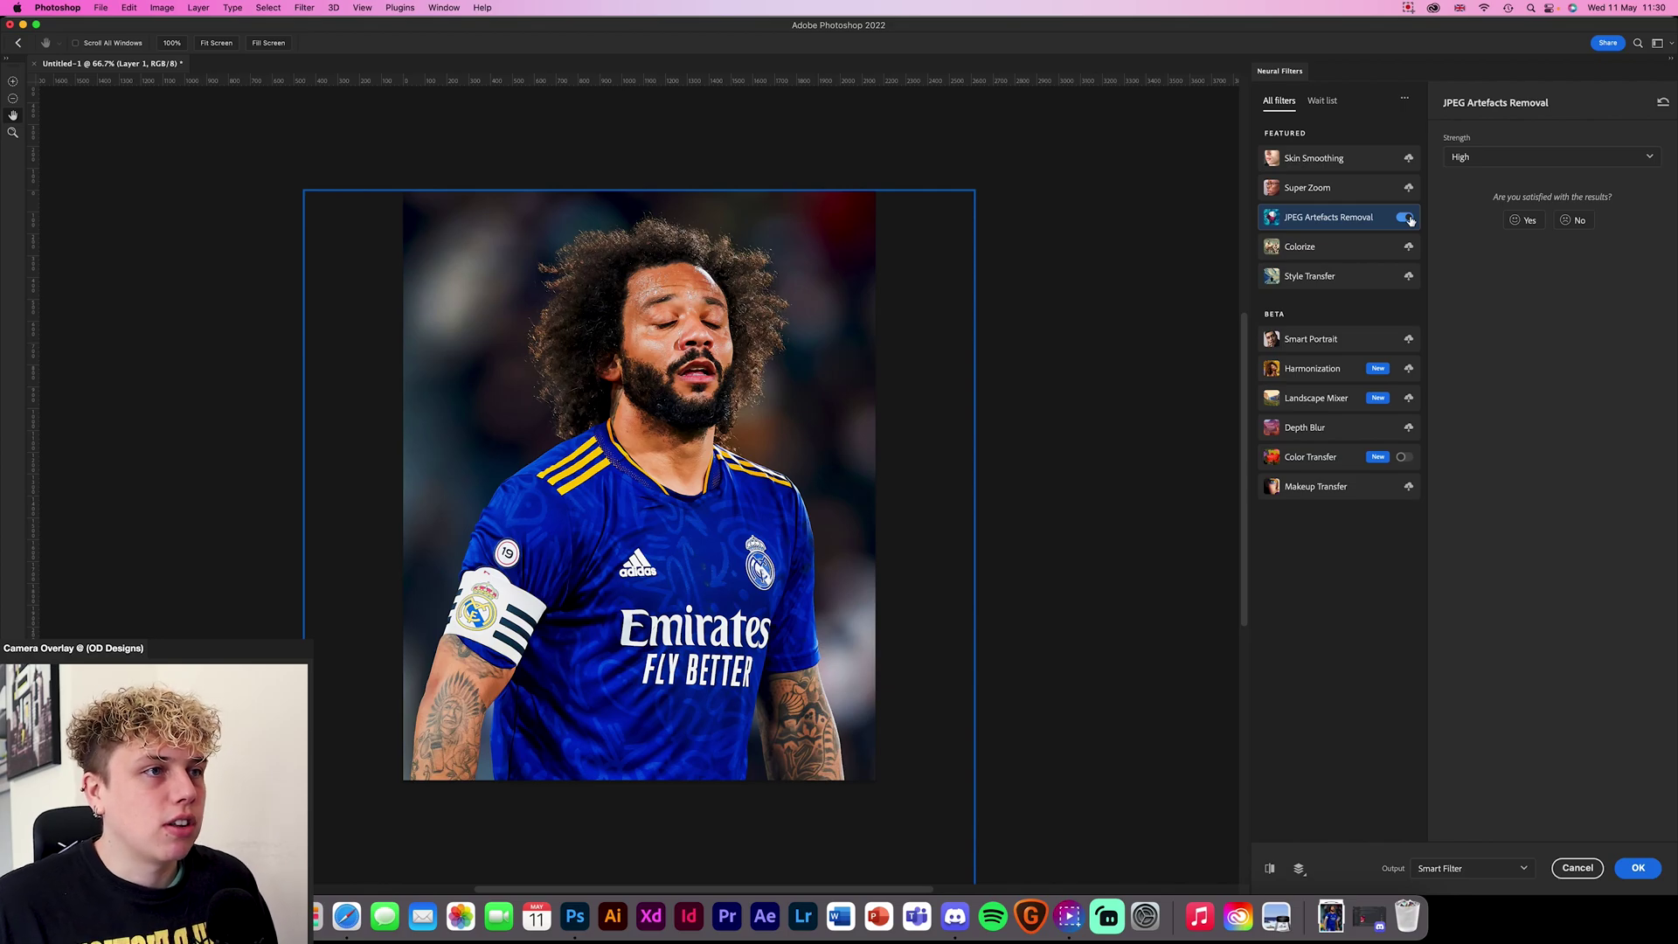
{"action": "left_click", "coordinate": [1637, 868]}
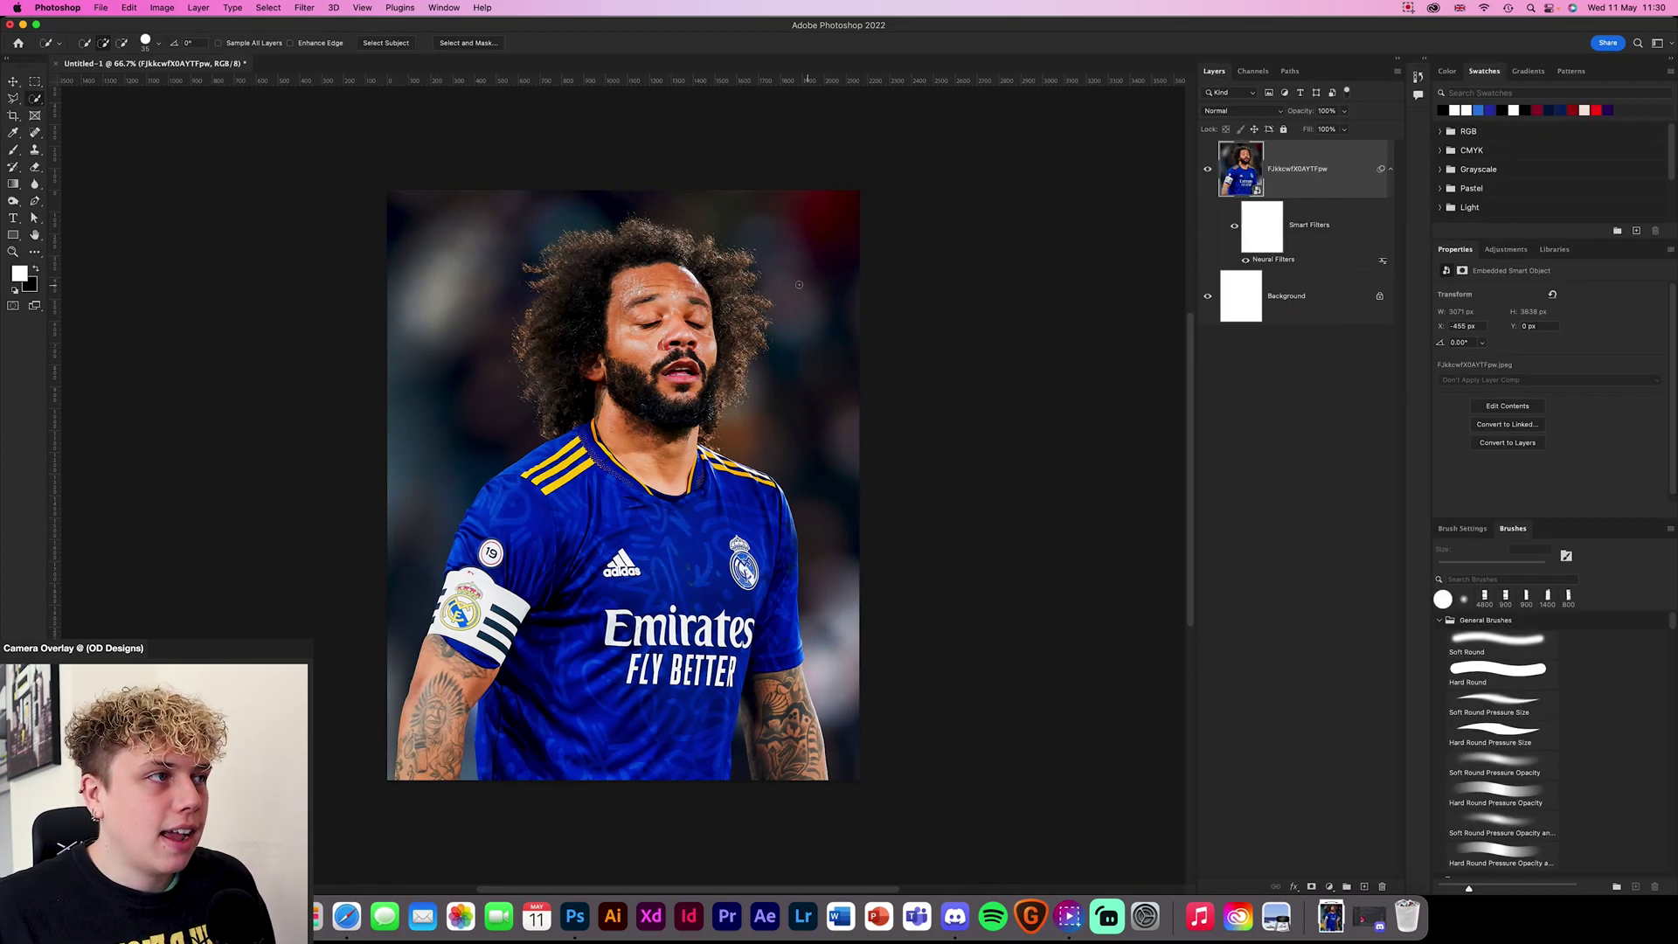
{"action": "right_click", "coordinate": [1321, 181]}
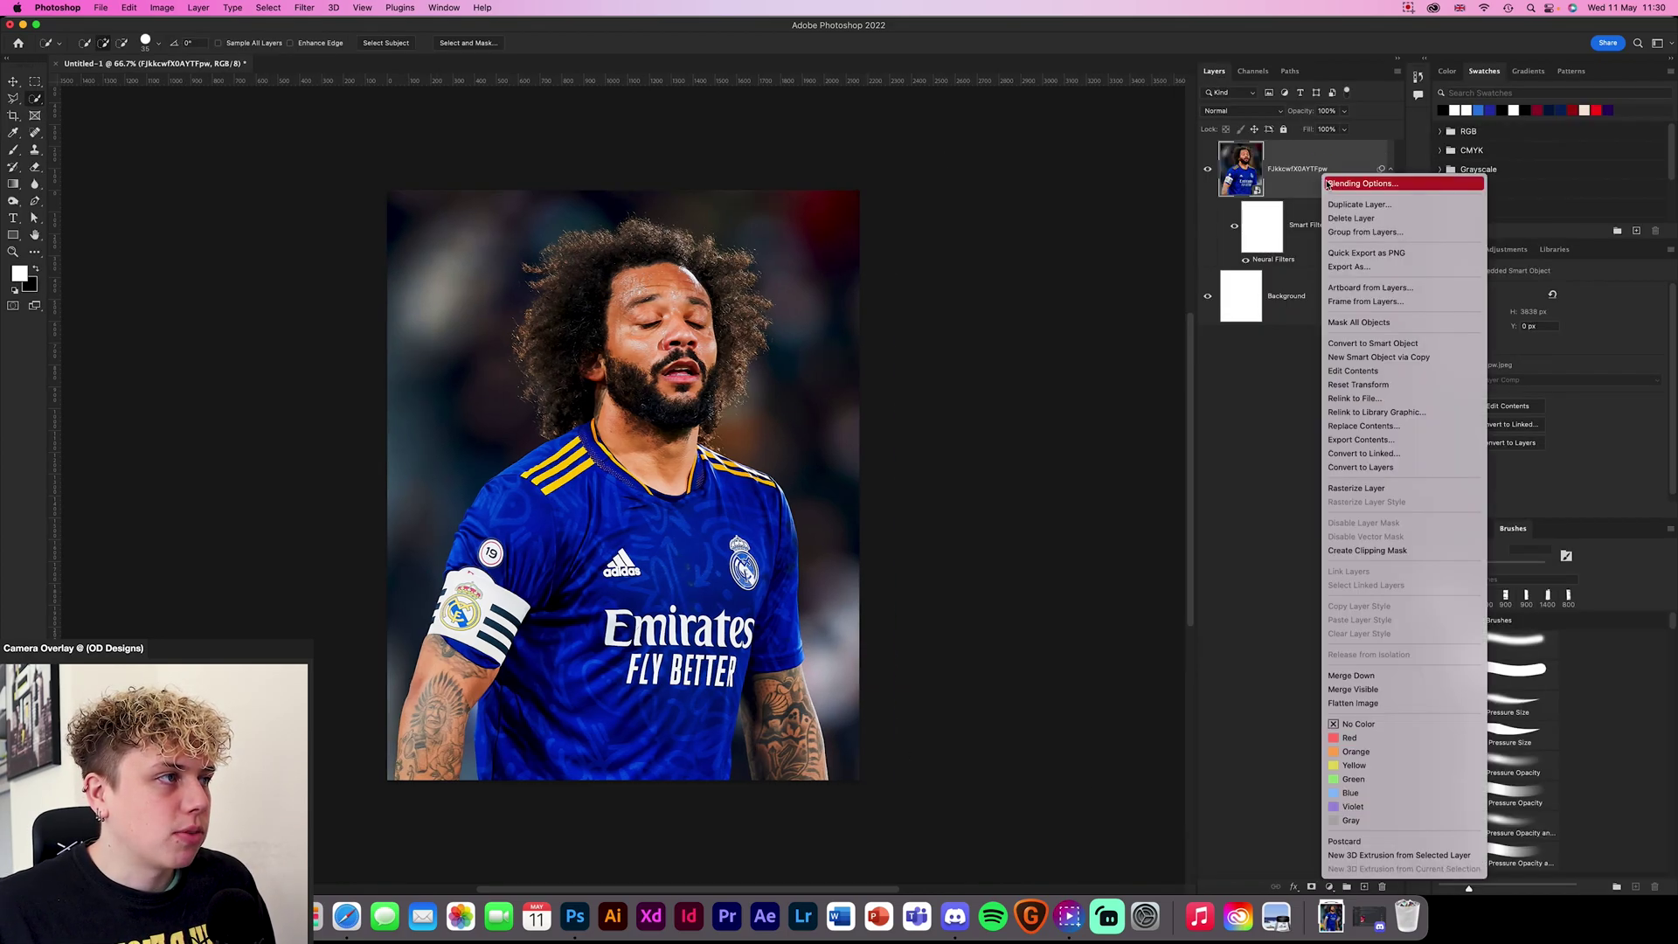
{"action": "left_click", "coordinate": [1381, 342]}
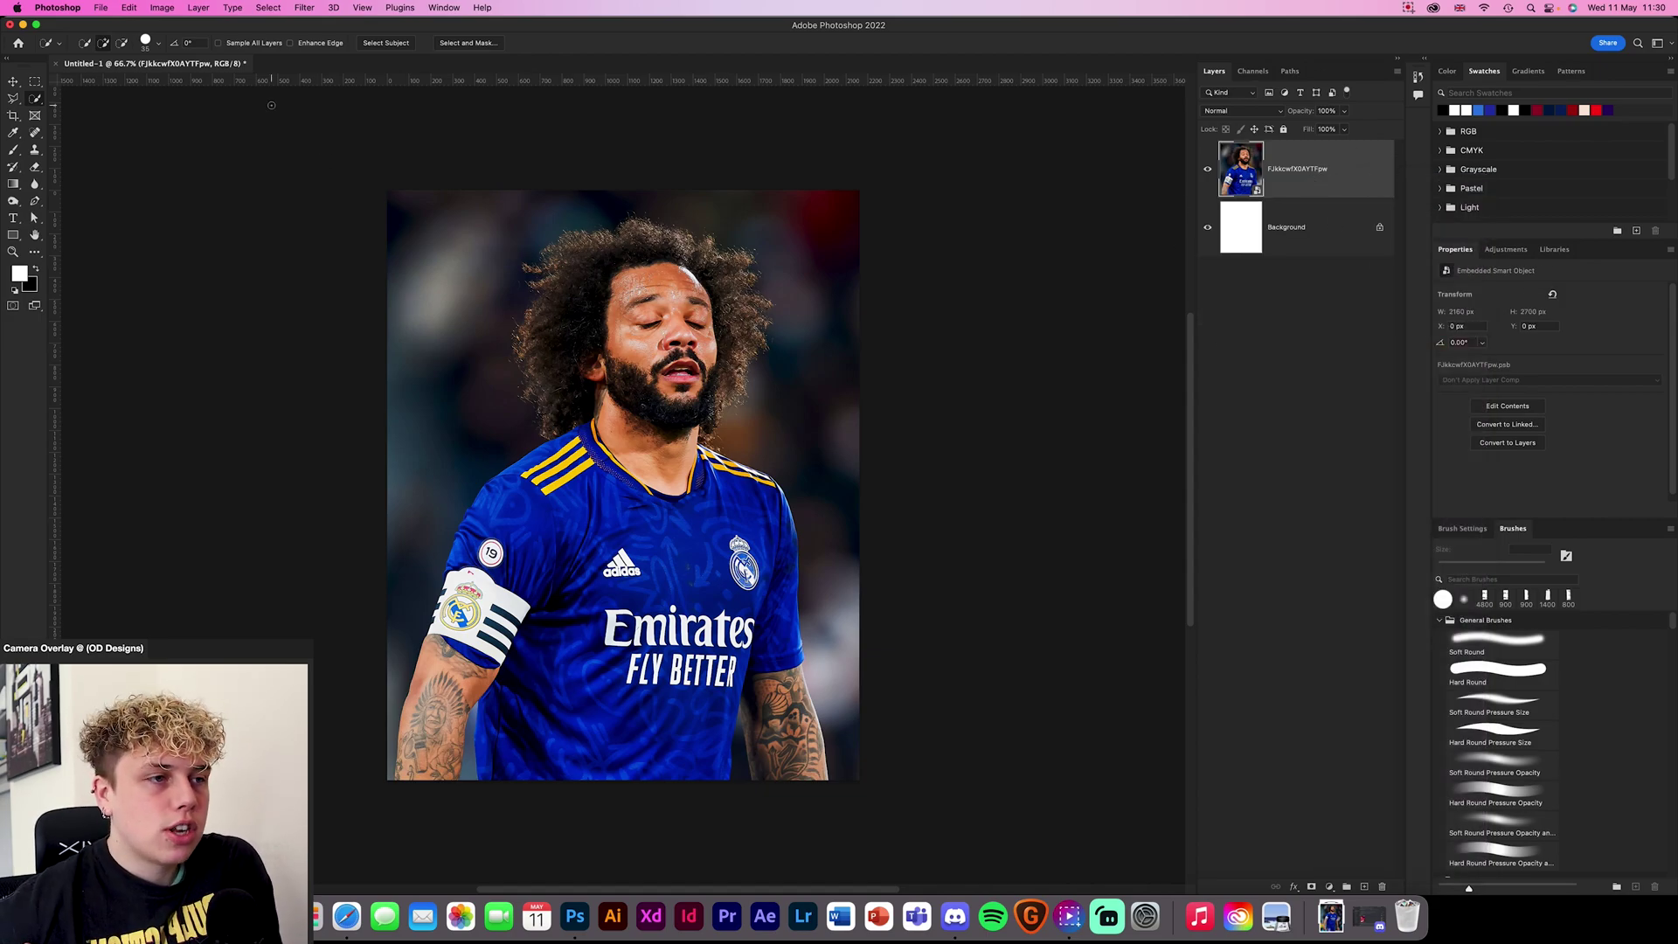
Select the football player automatically using Select Subject with the Quick Selection tool
{"action": "right_click", "coordinate": [39, 99]}
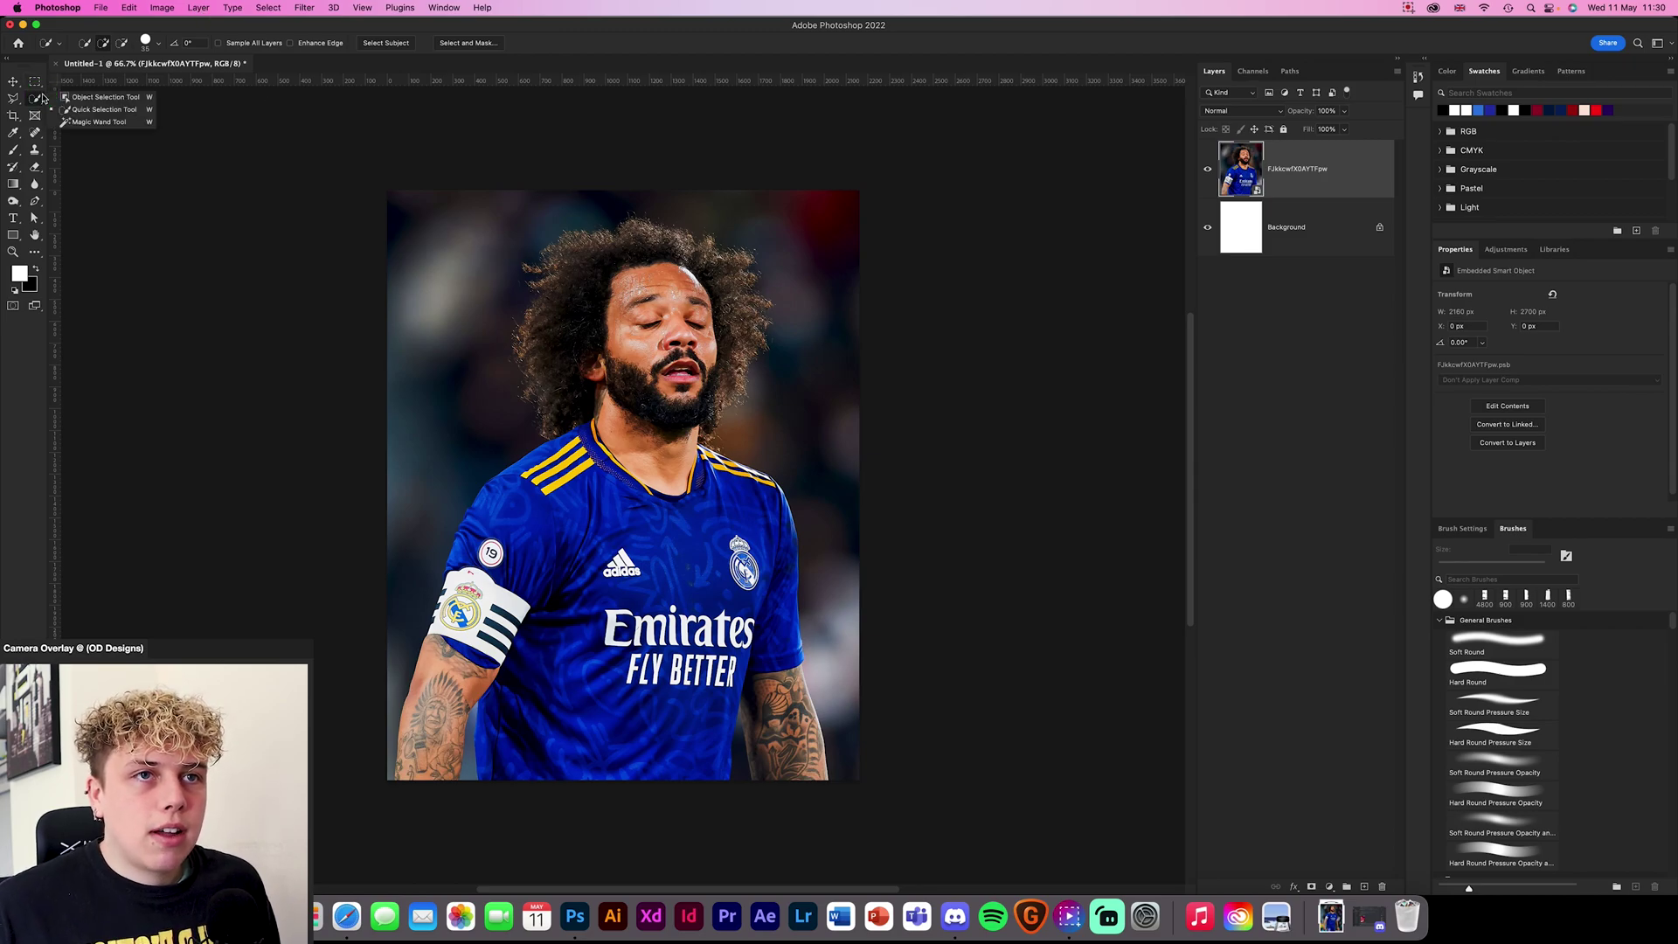
{"action": "left_click", "coordinate": [105, 110]}
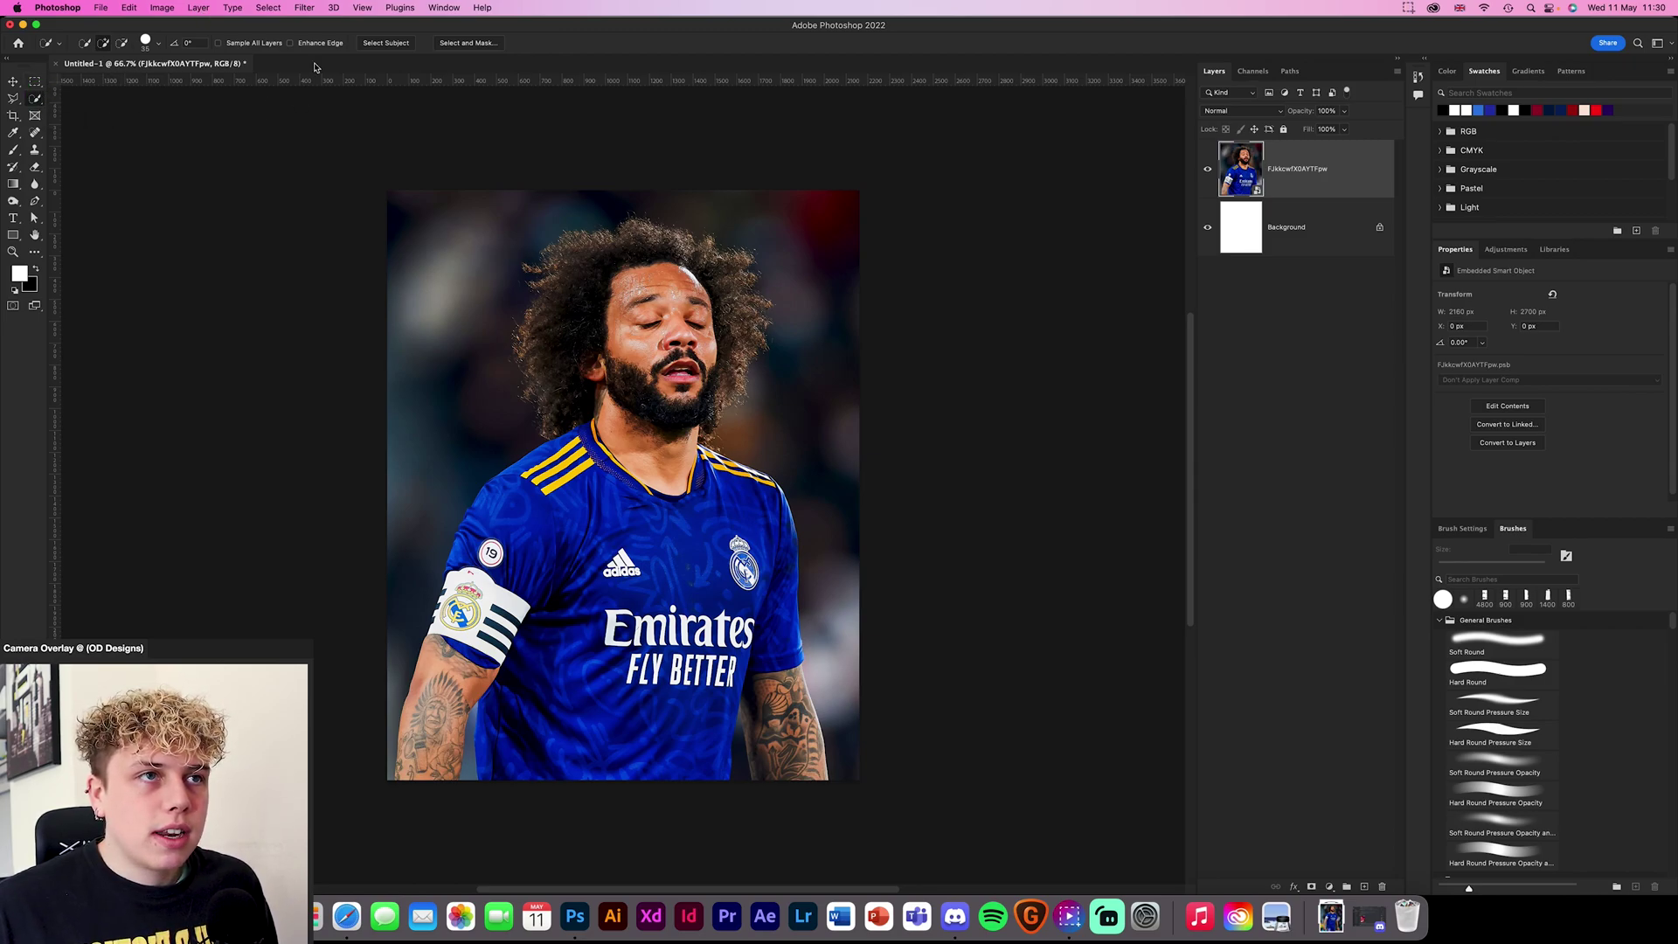
{"action": "left_click", "coordinate": [394, 43]}
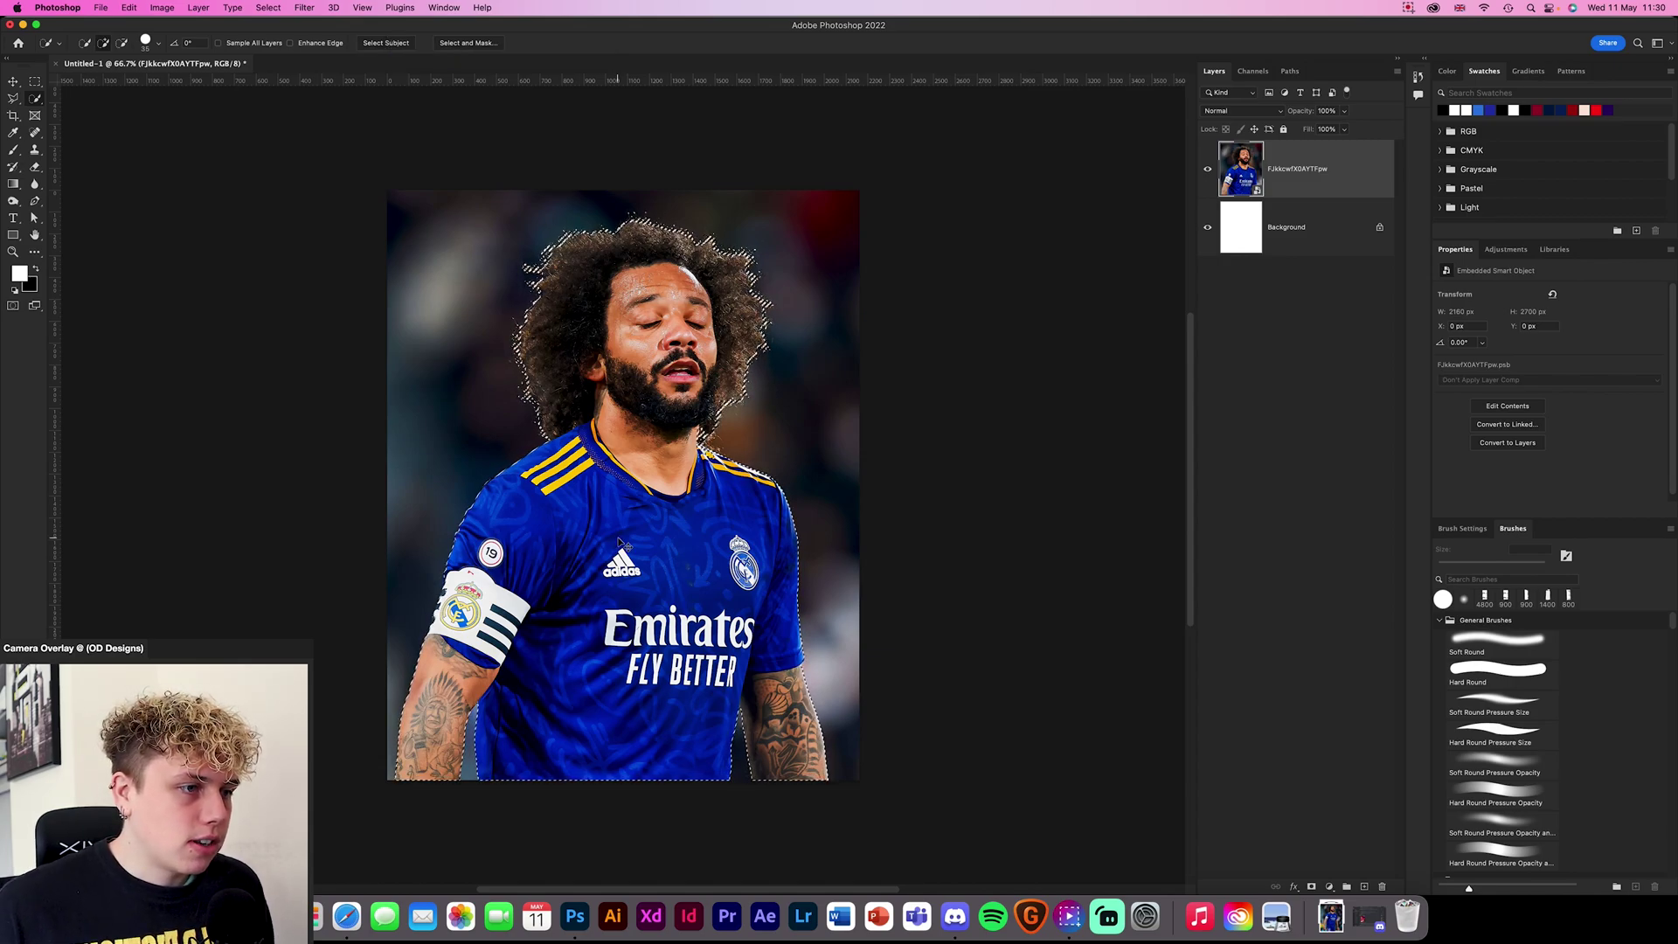
Examine the selection outline closely around the shoulders, neck and both sides of the curly hair
{"action": "key", "text": "super+plus"}
{"action": "key", "text": "super+plus"}
{"action": "key", "text": "super+plus"}
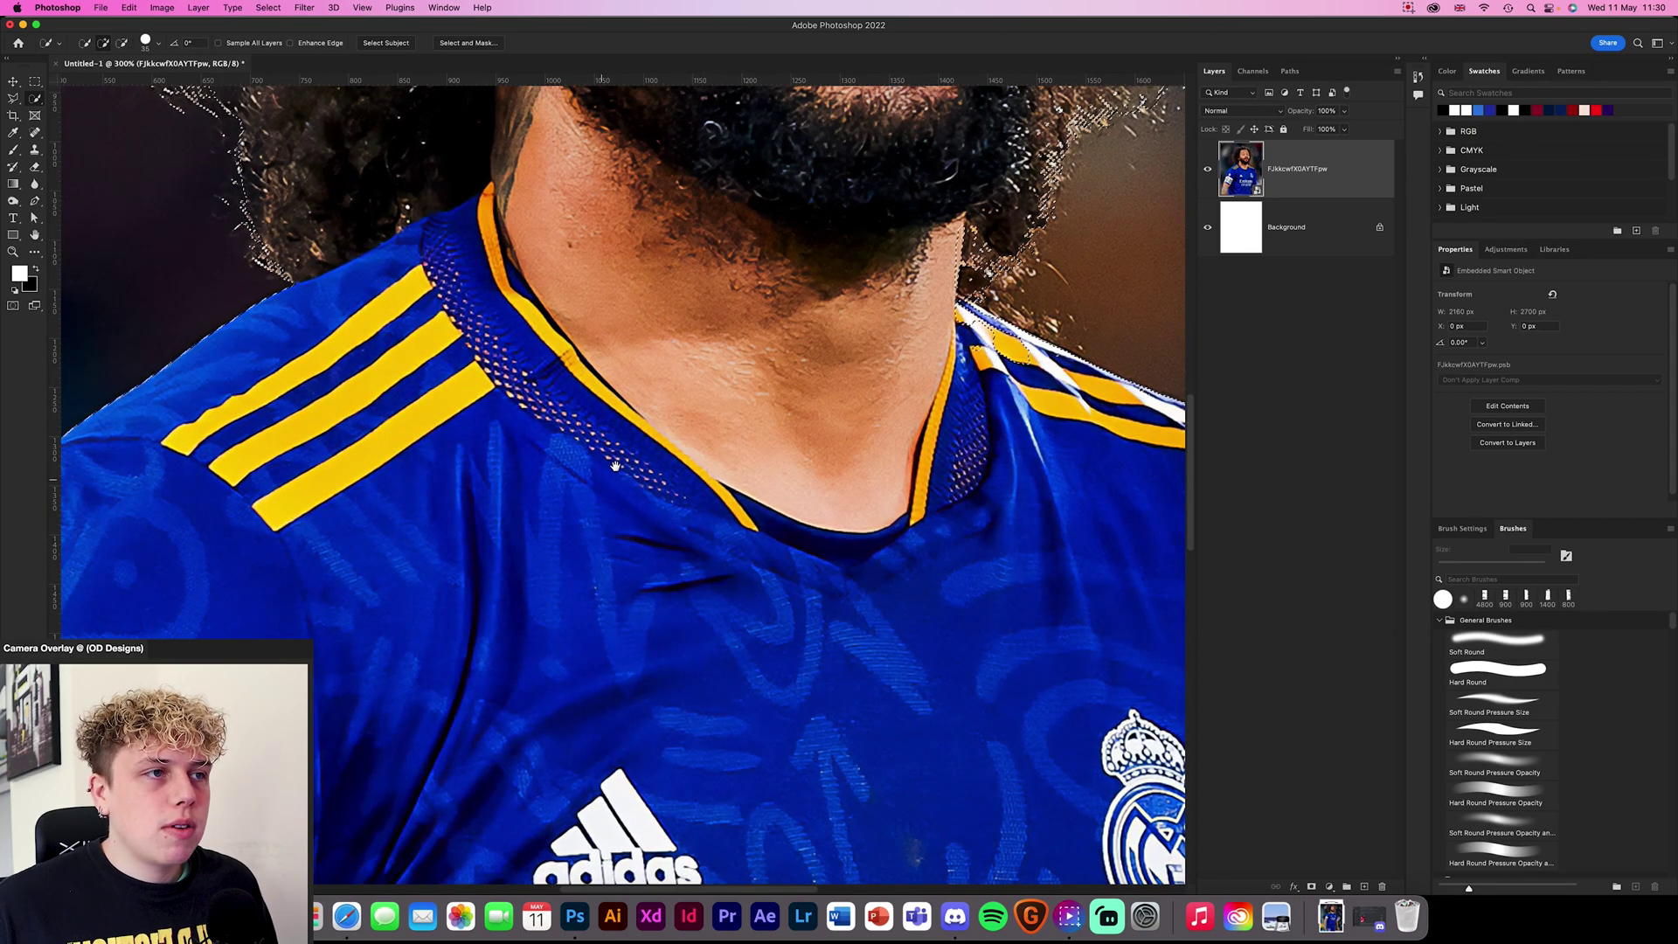
{"action": "left_click_drag", "start_coordinate": [717, 353], "coordinate": [603, 591]}
{"action": "mouse_move", "coordinate": [720, 389]}
{"action": "left_mouse_down"}
{"action": "mouse_move", "coordinate": [629, 566]}
{"action": "mouse_move", "coordinate": [567, 539]}
{"action": "left_mouse_up"}
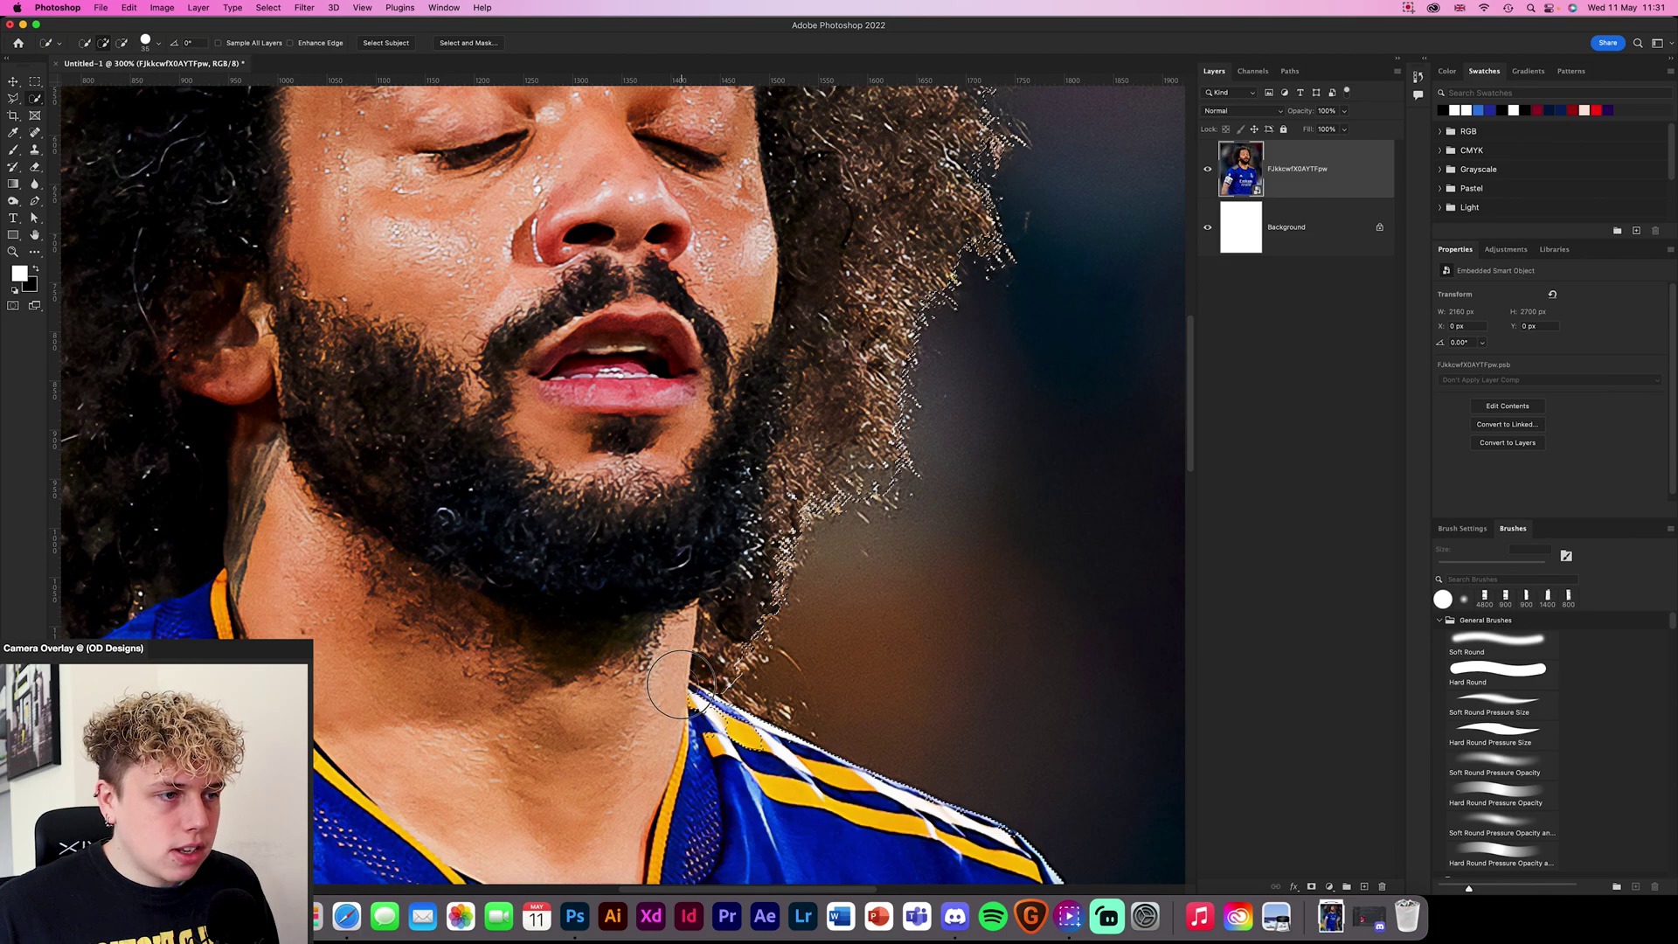
{"action": "left_click_drag", "start_coordinate": [1002, 132], "coordinate": [912, 395]}
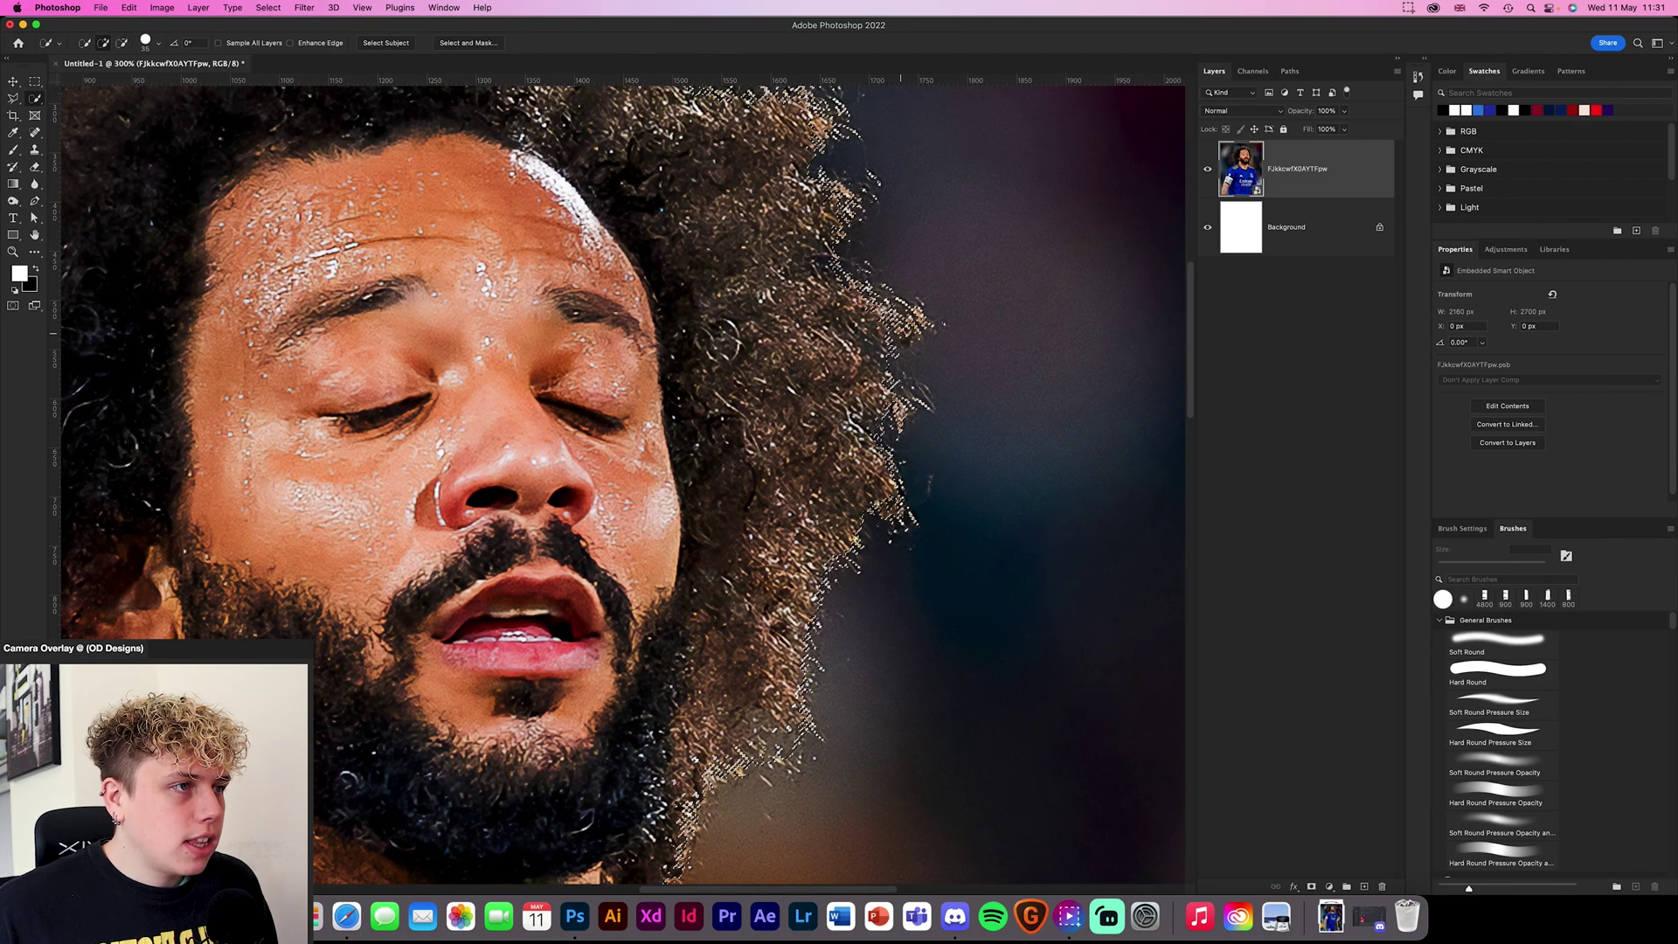
{"action": "left_click_drag", "start_coordinate": [882, 308], "coordinate": [945, 463]}
{"action": "left_click_drag", "start_coordinate": [806, 325], "coordinate": [977, 406]}
{"action": "left_click_drag", "start_coordinate": [199, 272], "coordinate": [576, 280]}
{"action": "left_click_drag", "start_coordinate": [601, 506], "coordinate": [599, 474]}
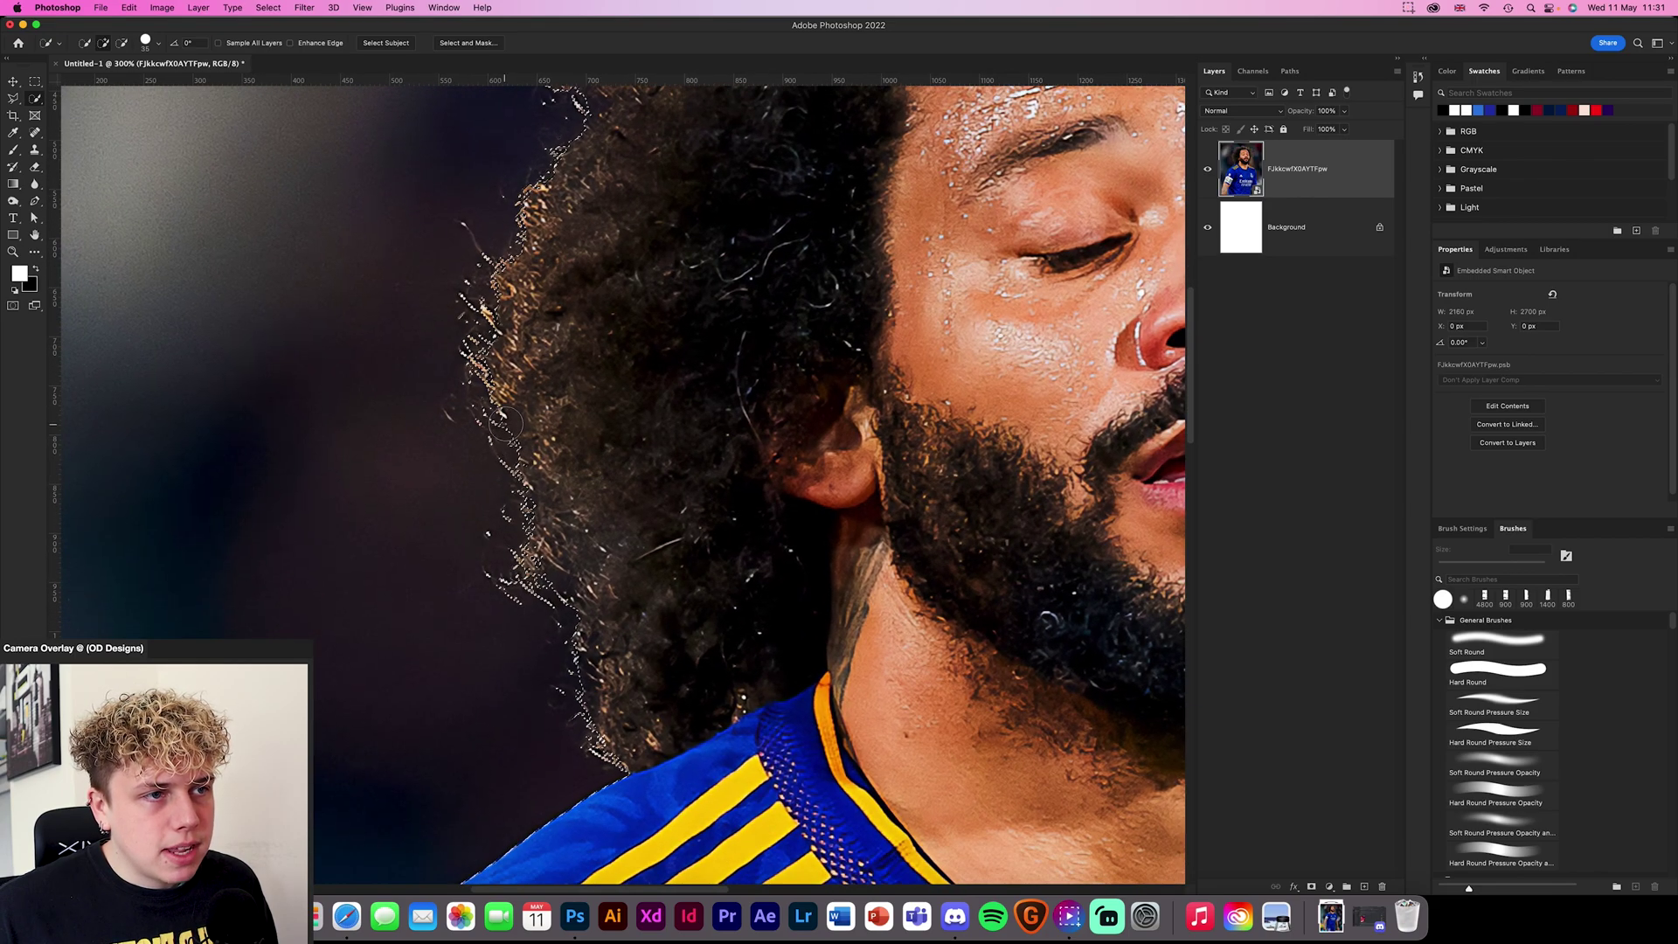
{"action": "left_click_drag", "start_coordinate": [598, 673], "coordinate": [562, 498]}
{"action": "left_click_drag", "start_coordinate": [616, 374], "coordinate": [562, 617]}
{"action": "left_click_drag", "start_coordinate": [726, 179], "coordinate": [315, 526]}
{"action": "key", "text": "super+0"}
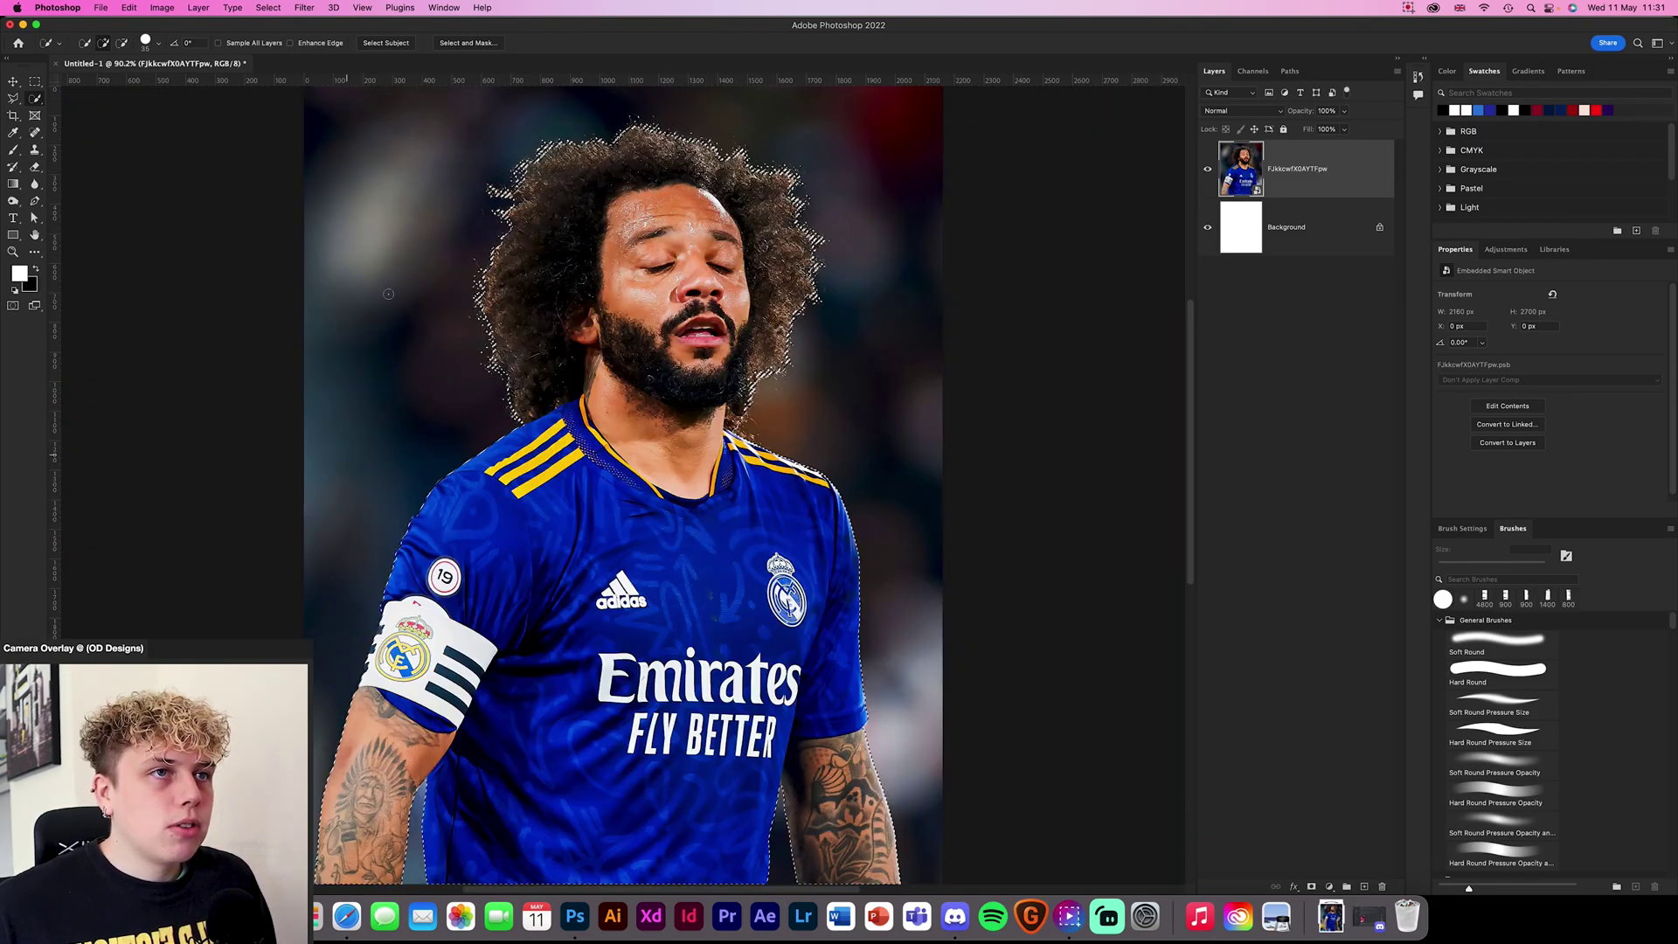
Open the selection in Select and Mask and examine the hair edges against the green overlay
{"action": "left_click", "coordinate": [458, 45]}
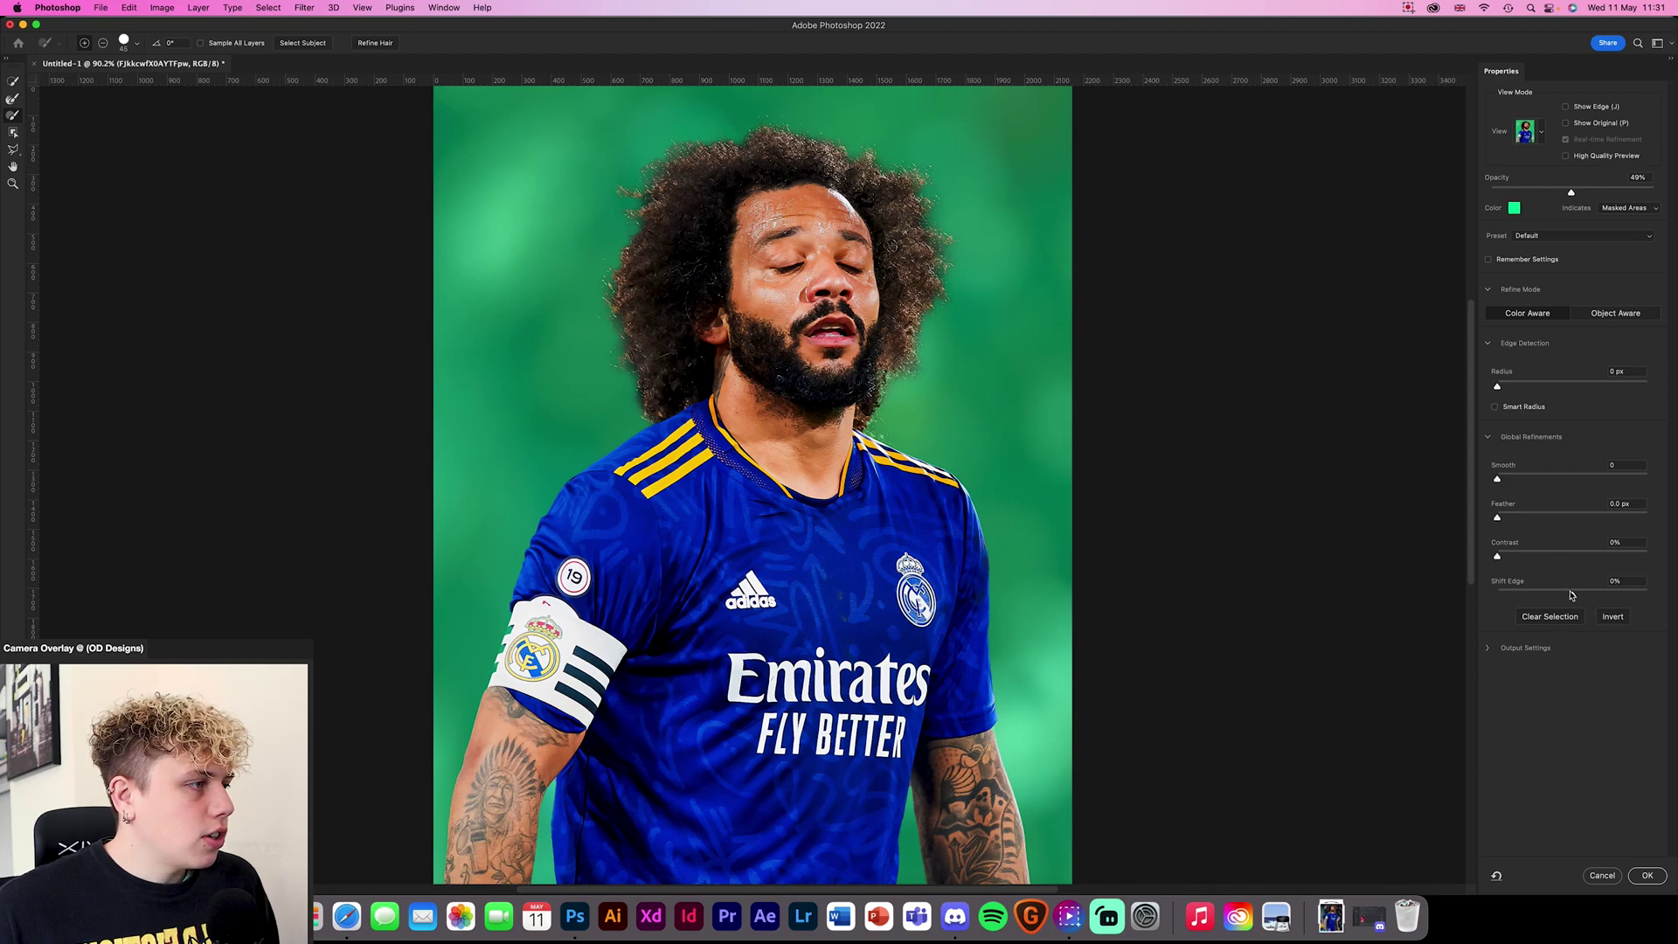
{"action": "key", "text": "super+plus"}
{"action": "key", "text": "super+plus"}
{"action": "left_click_drag", "start_coordinate": [701, 254], "coordinate": [482, 716]}
{"action": "key", "text": "super+plus"}
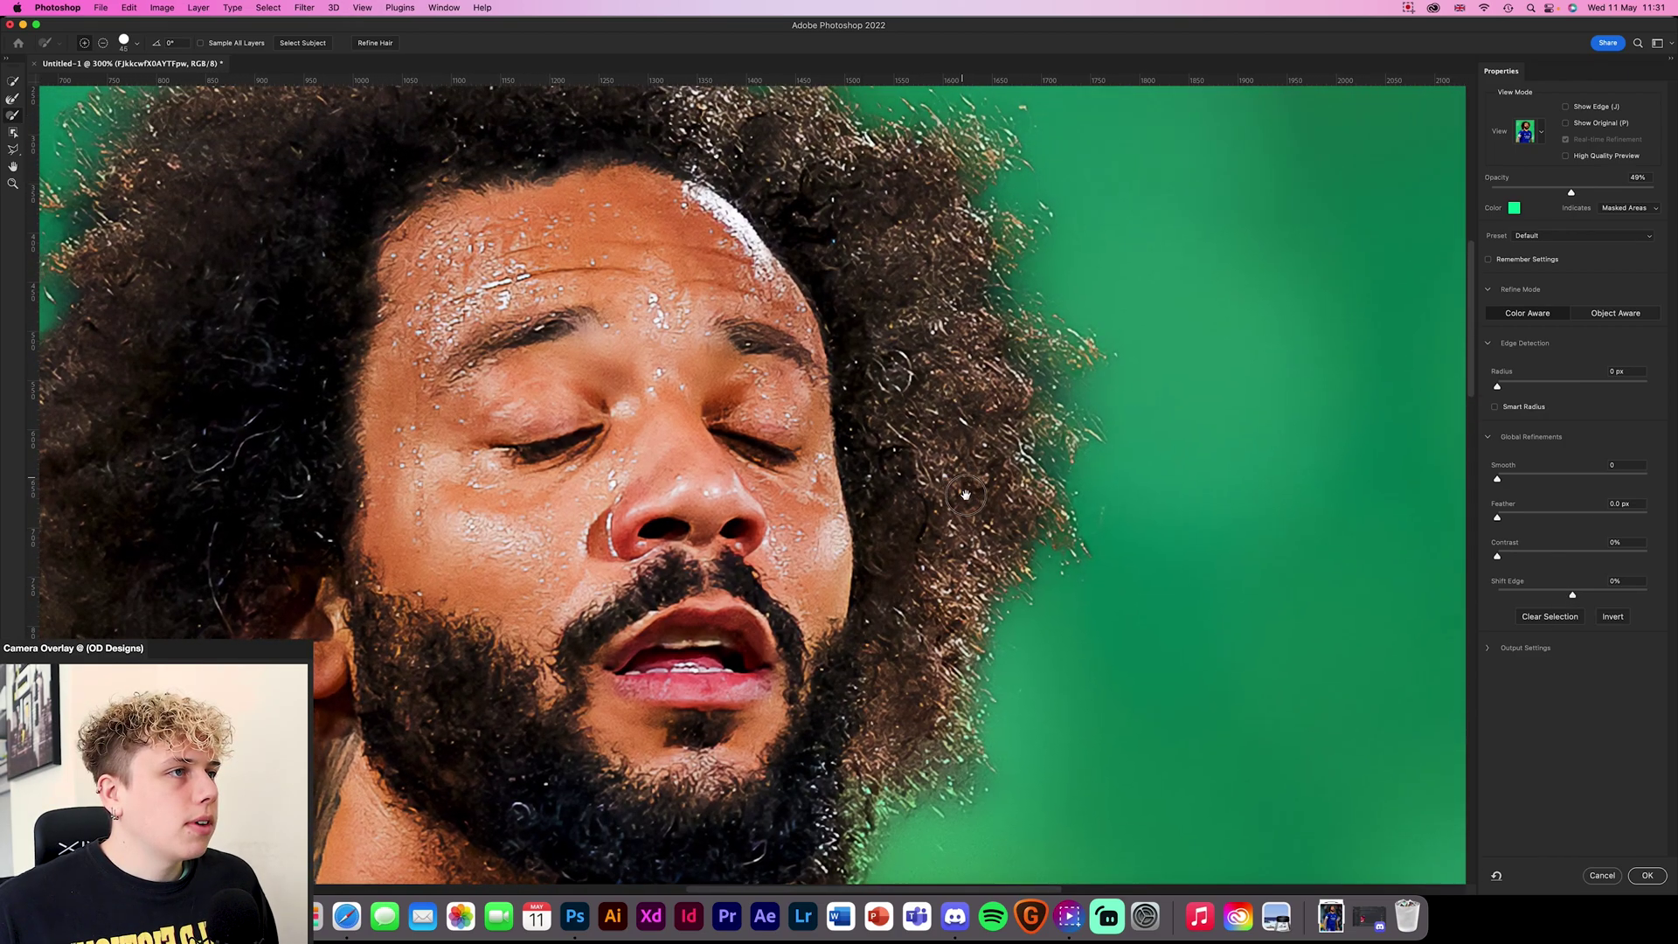
{"action": "left_click_drag", "start_coordinate": [839, 336], "coordinate": [1015, 479]}
{"action": "left_click_drag", "start_coordinate": [690, 369], "coordinate": [899, 431]}
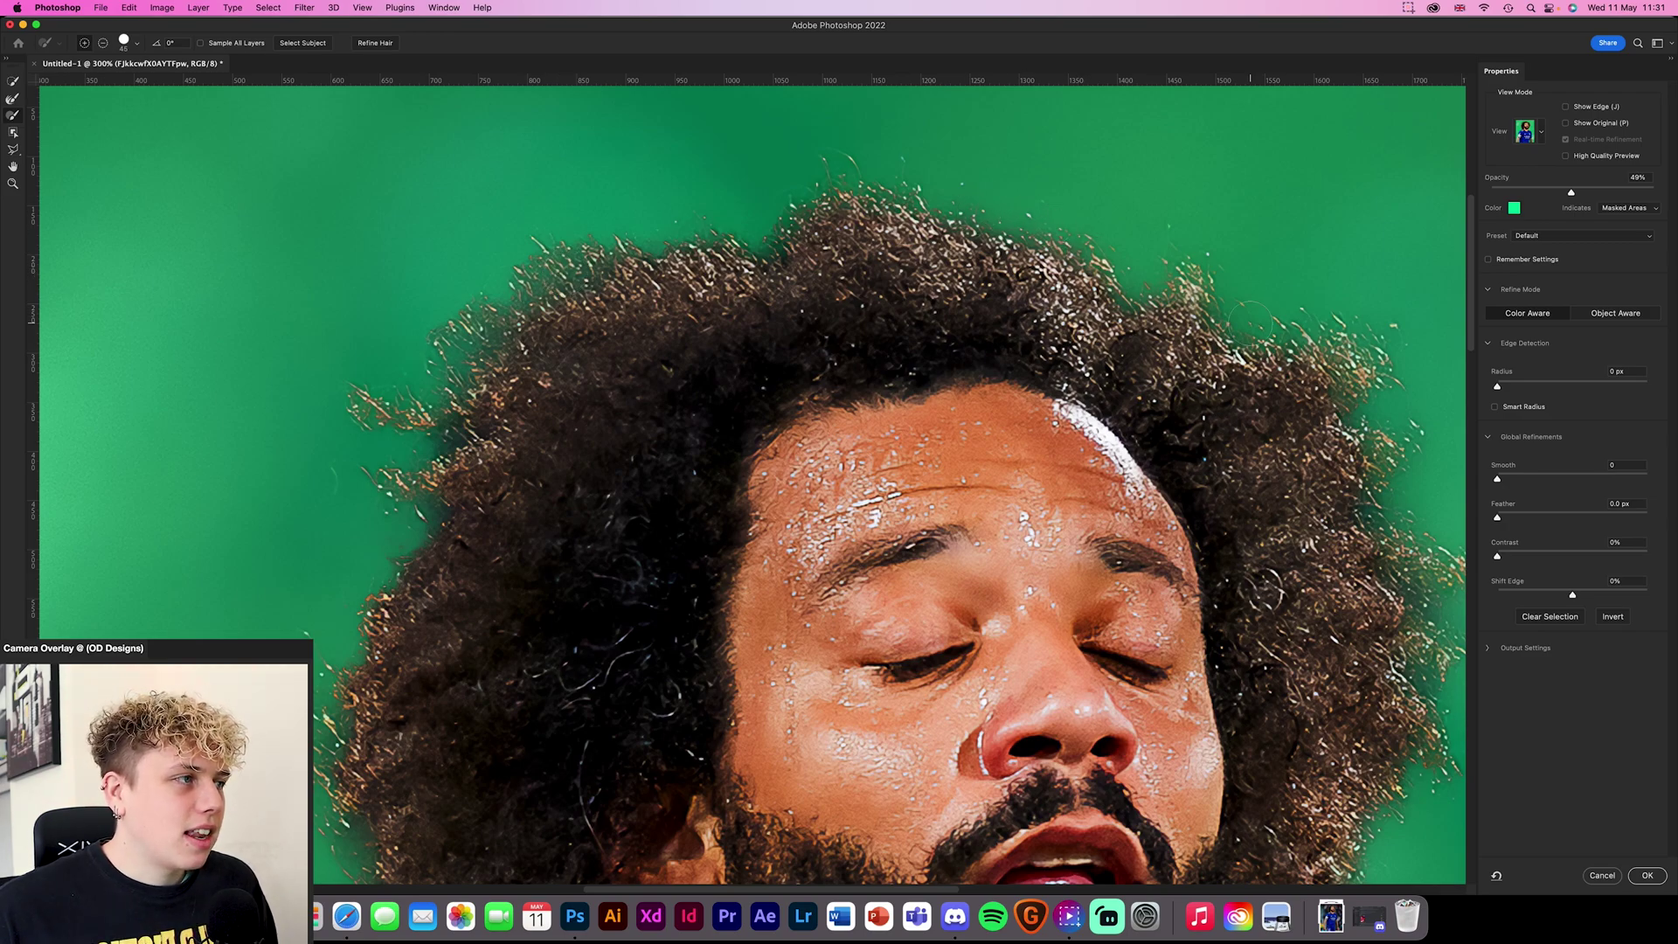
{"action": "left_click_drag", "start_coordinate": [1266, 437], "coordinate": [1050, 414]}
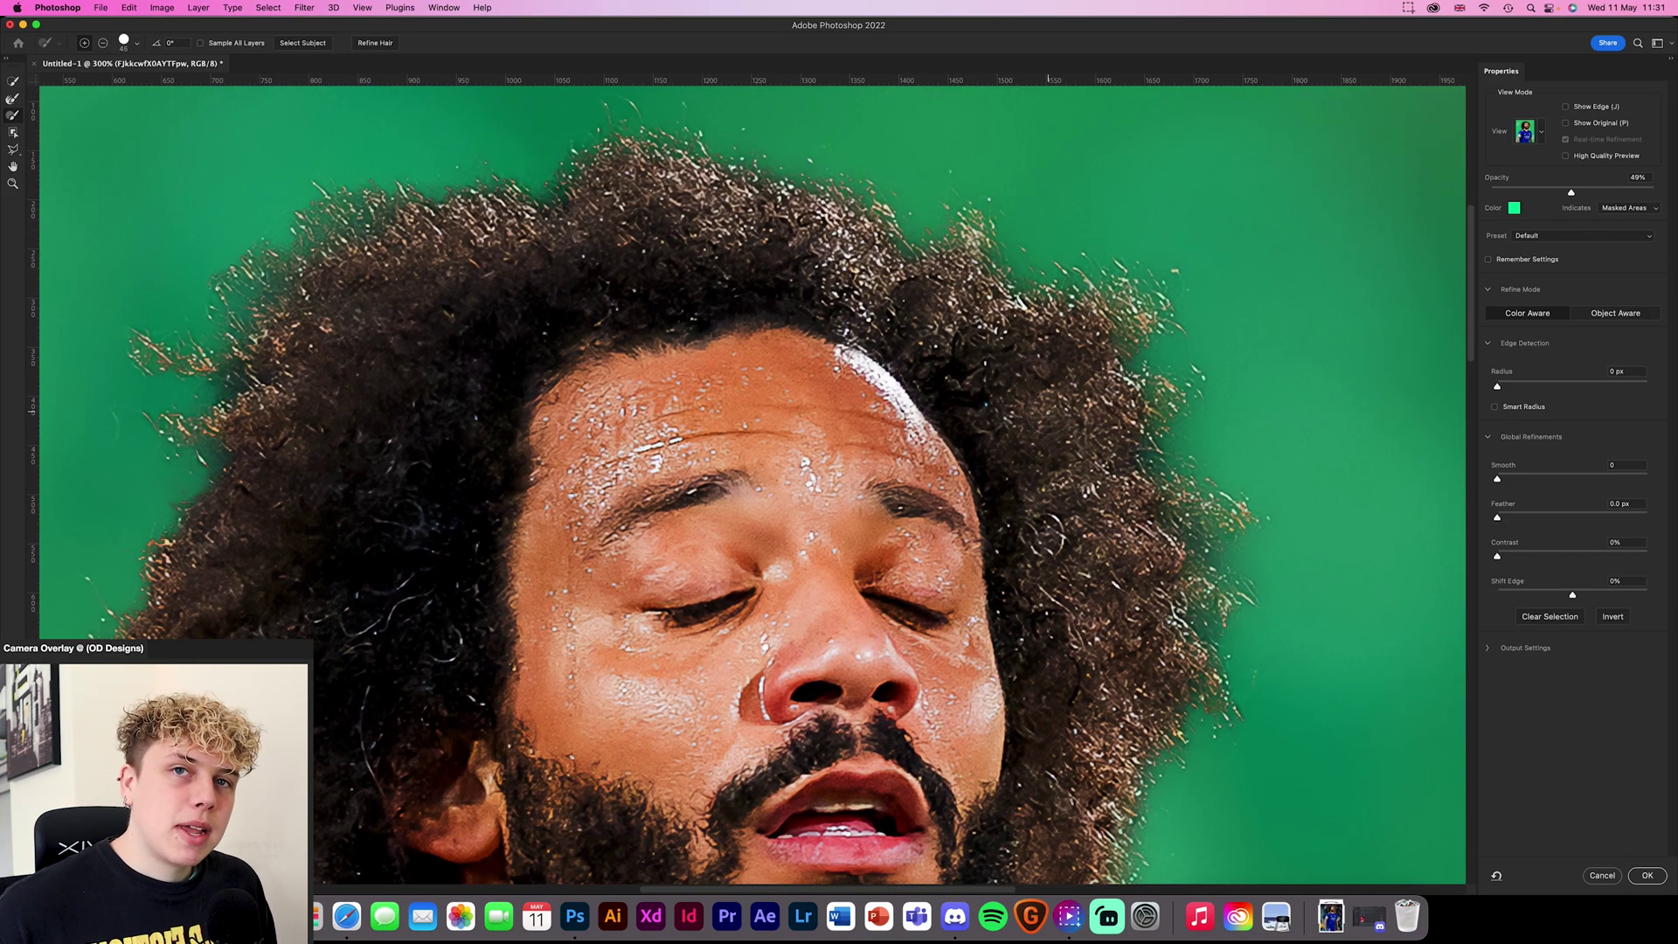
Activate the Refine Edge Brush, set the green overlay's opacity to 50% and adjust the brush size for the hair
{"action": "left_click", "coordinate": [12, 99]}
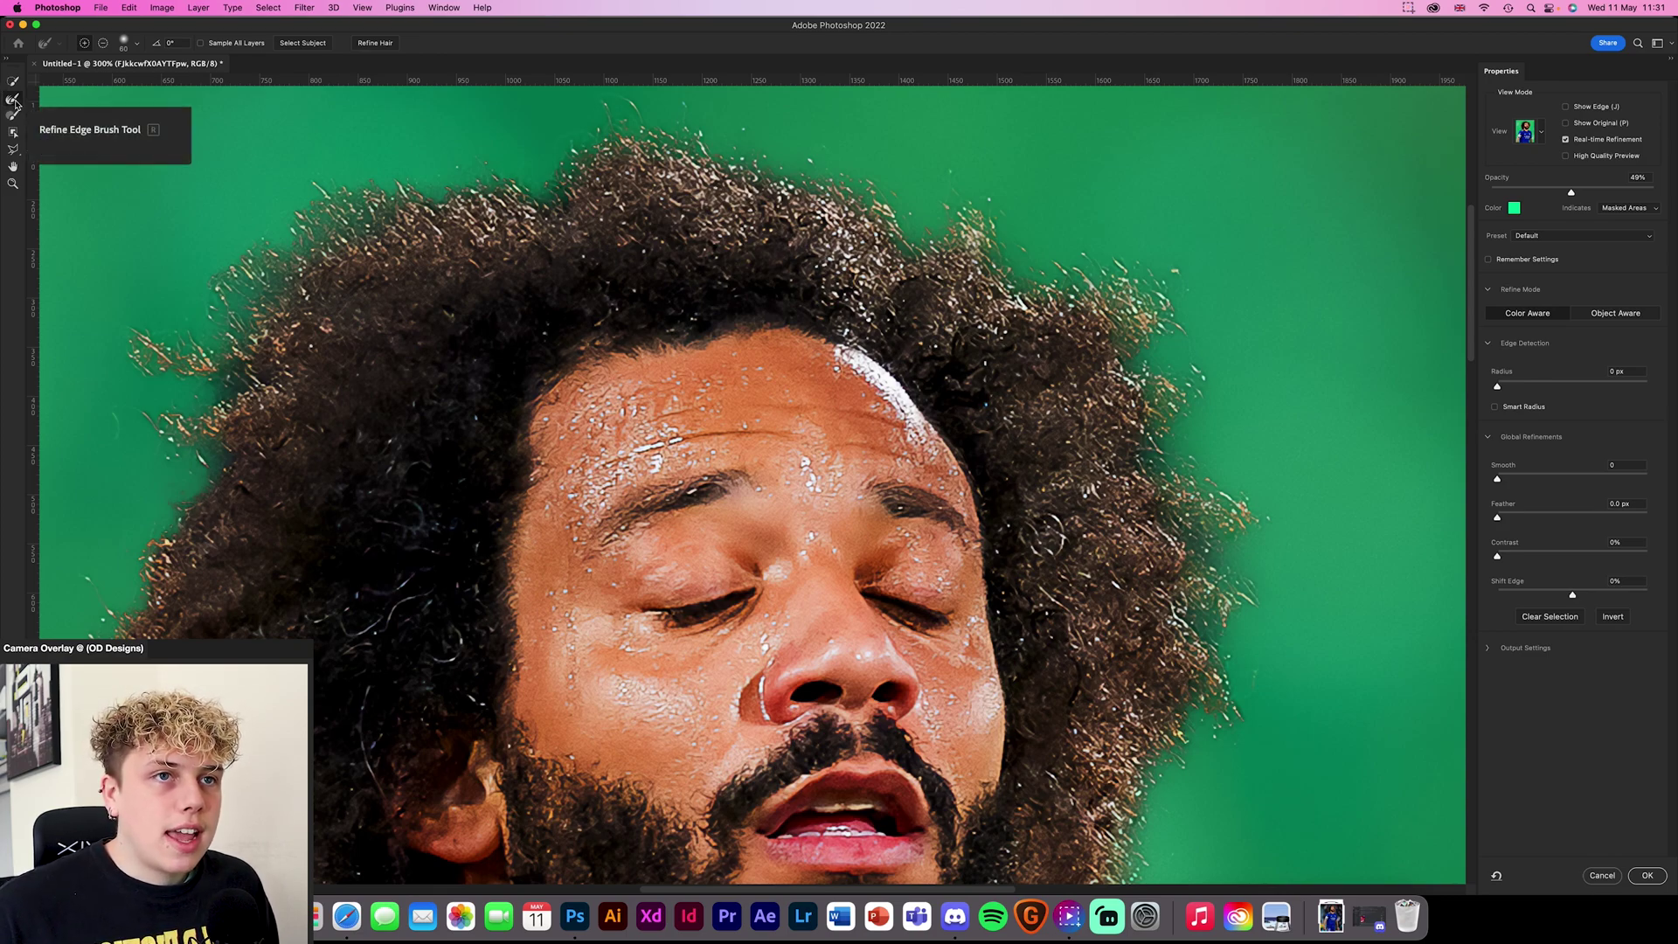
{"action": "left_click", "coordinate": [13, 100]}
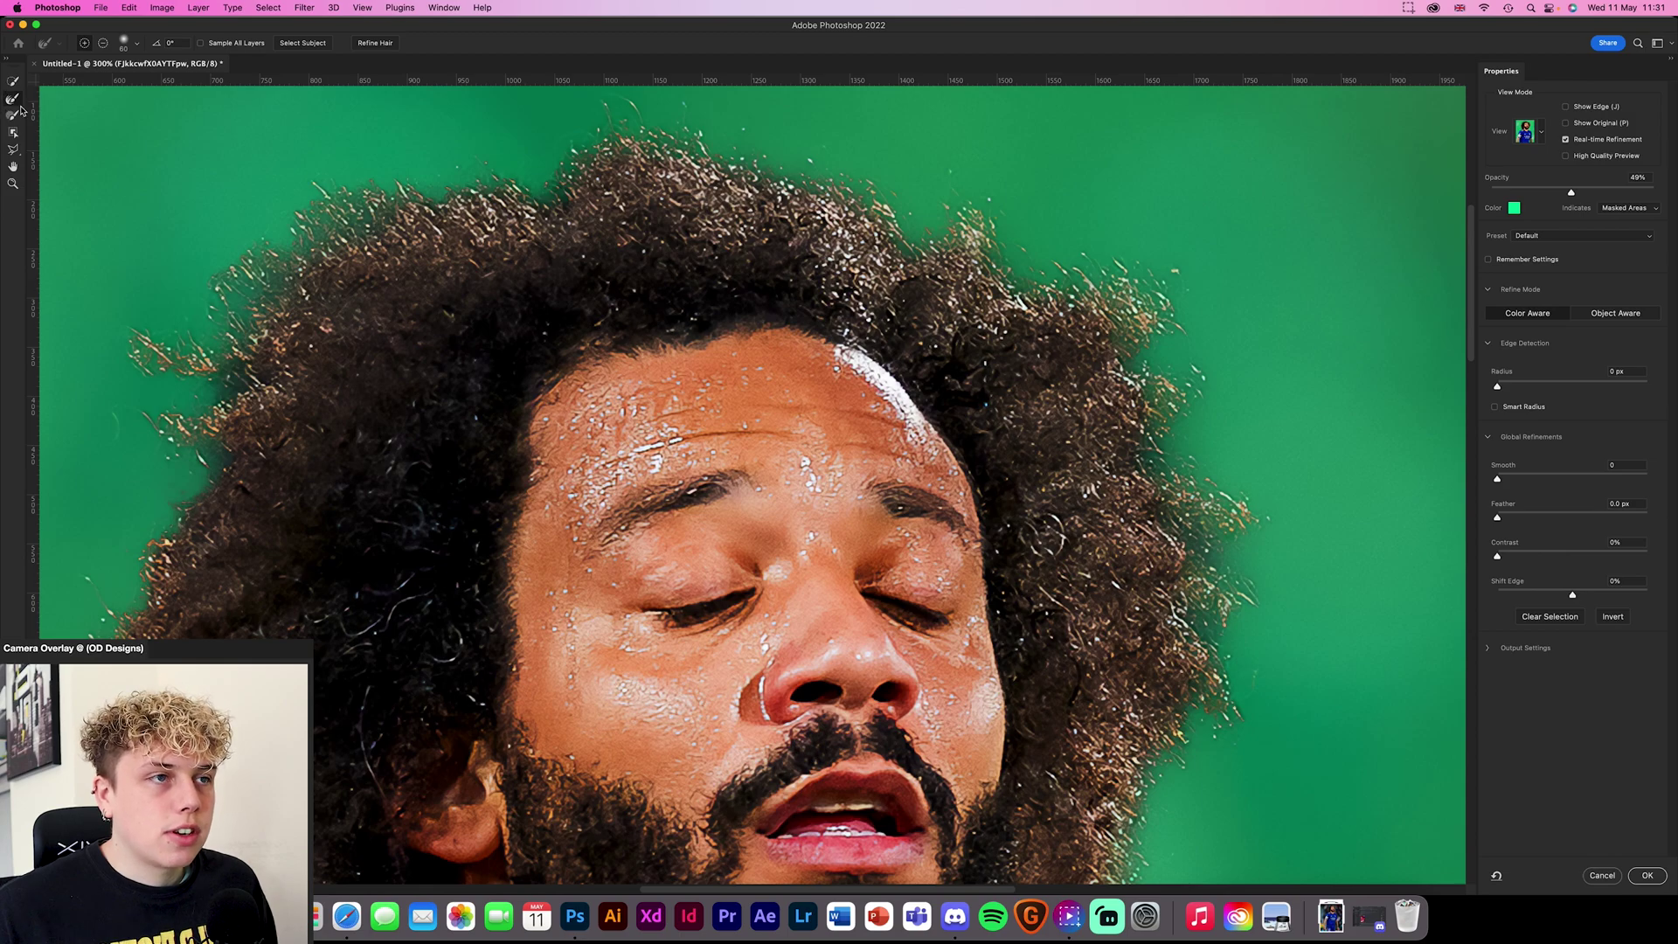
{"action": "scroll", "coordinate": [1104, 515], "scroll_direction": "down", "scroll_amount": 5}
{"action": "scroll", "coordinate": [1104, 515], "scroll_direction": "right", "scroll_amount": 4}
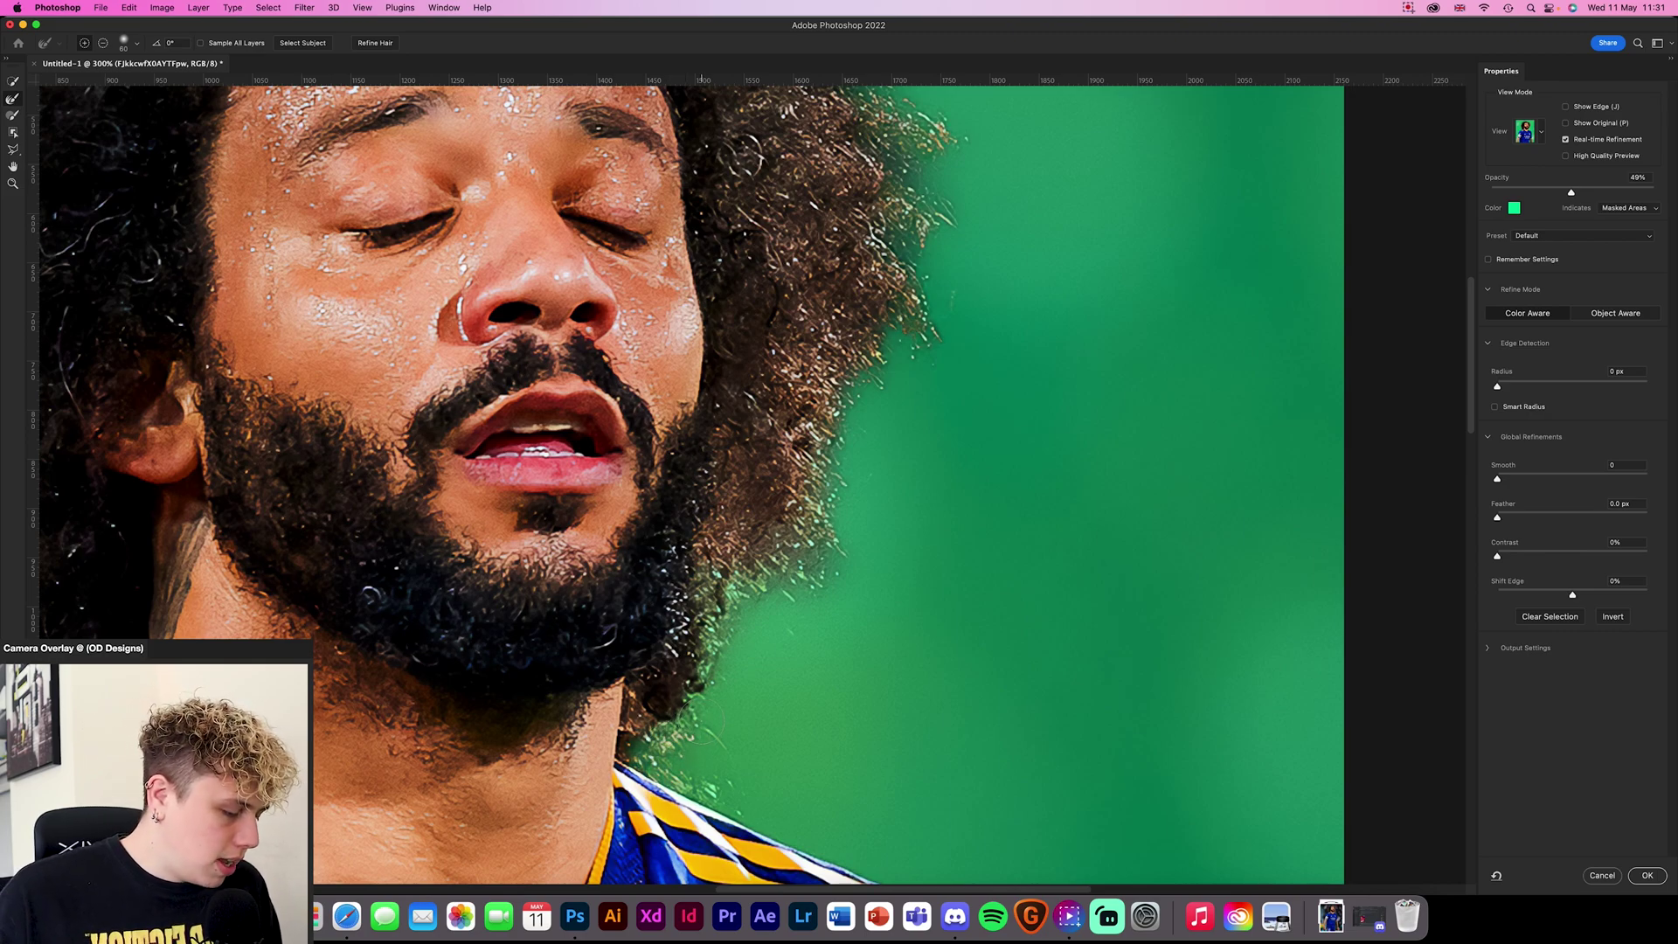
{"action": "key", "text": "x"}
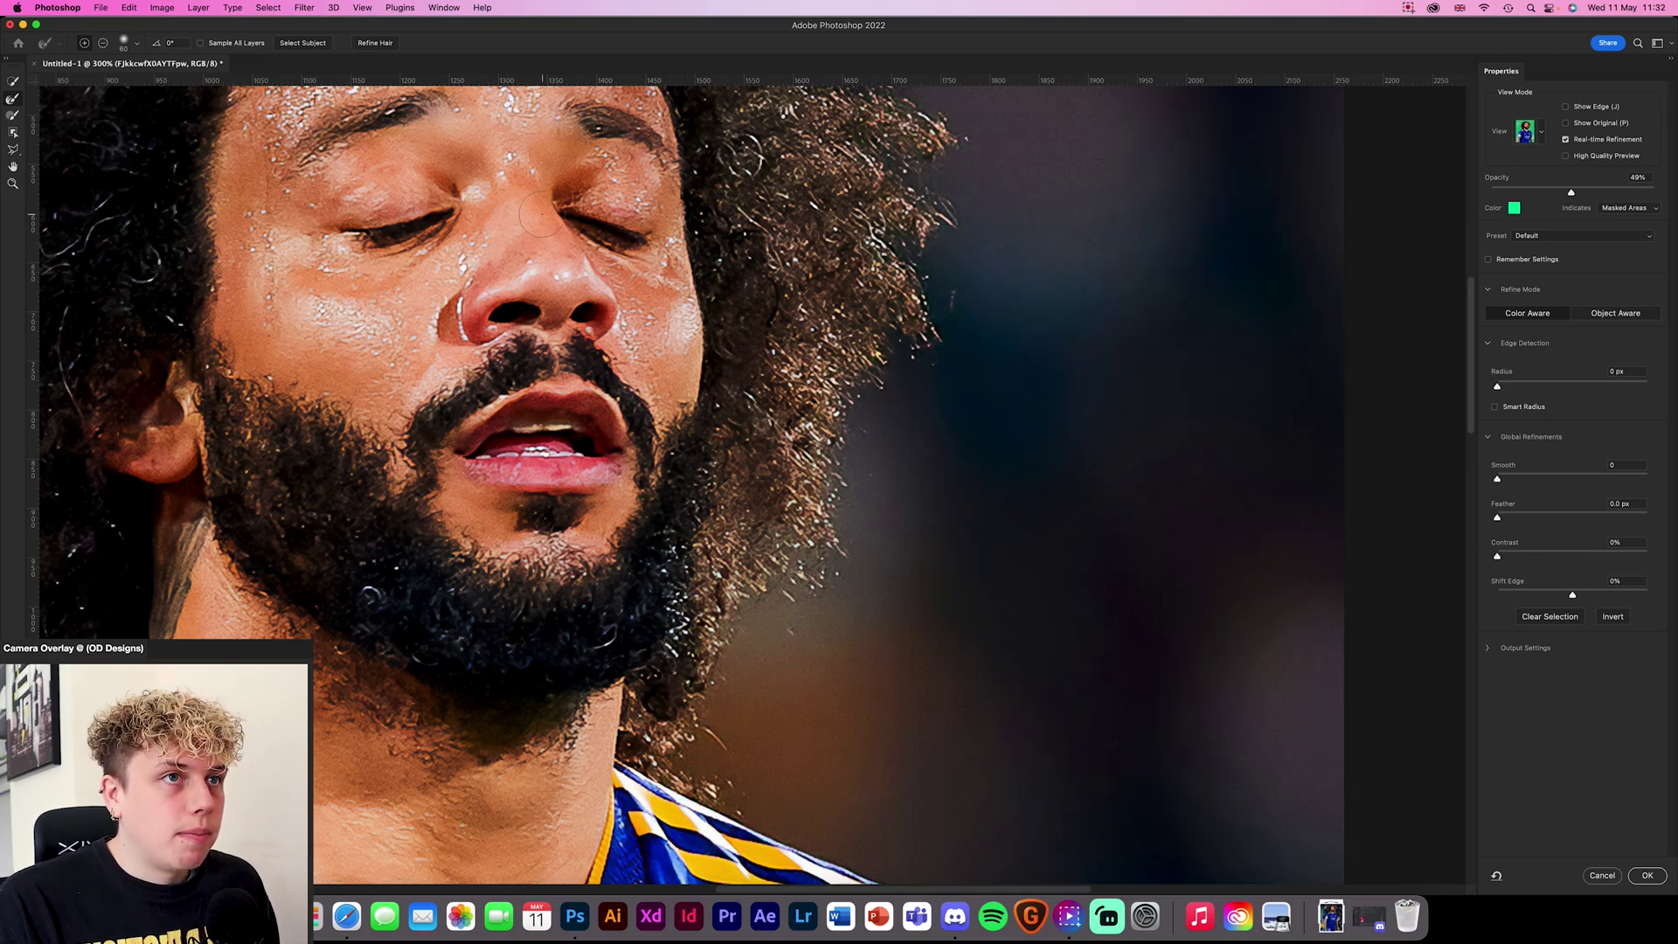
{"action": "left_click_drag", "start_coordinate": [1584, 194], "coordinate": [1573, 192]}
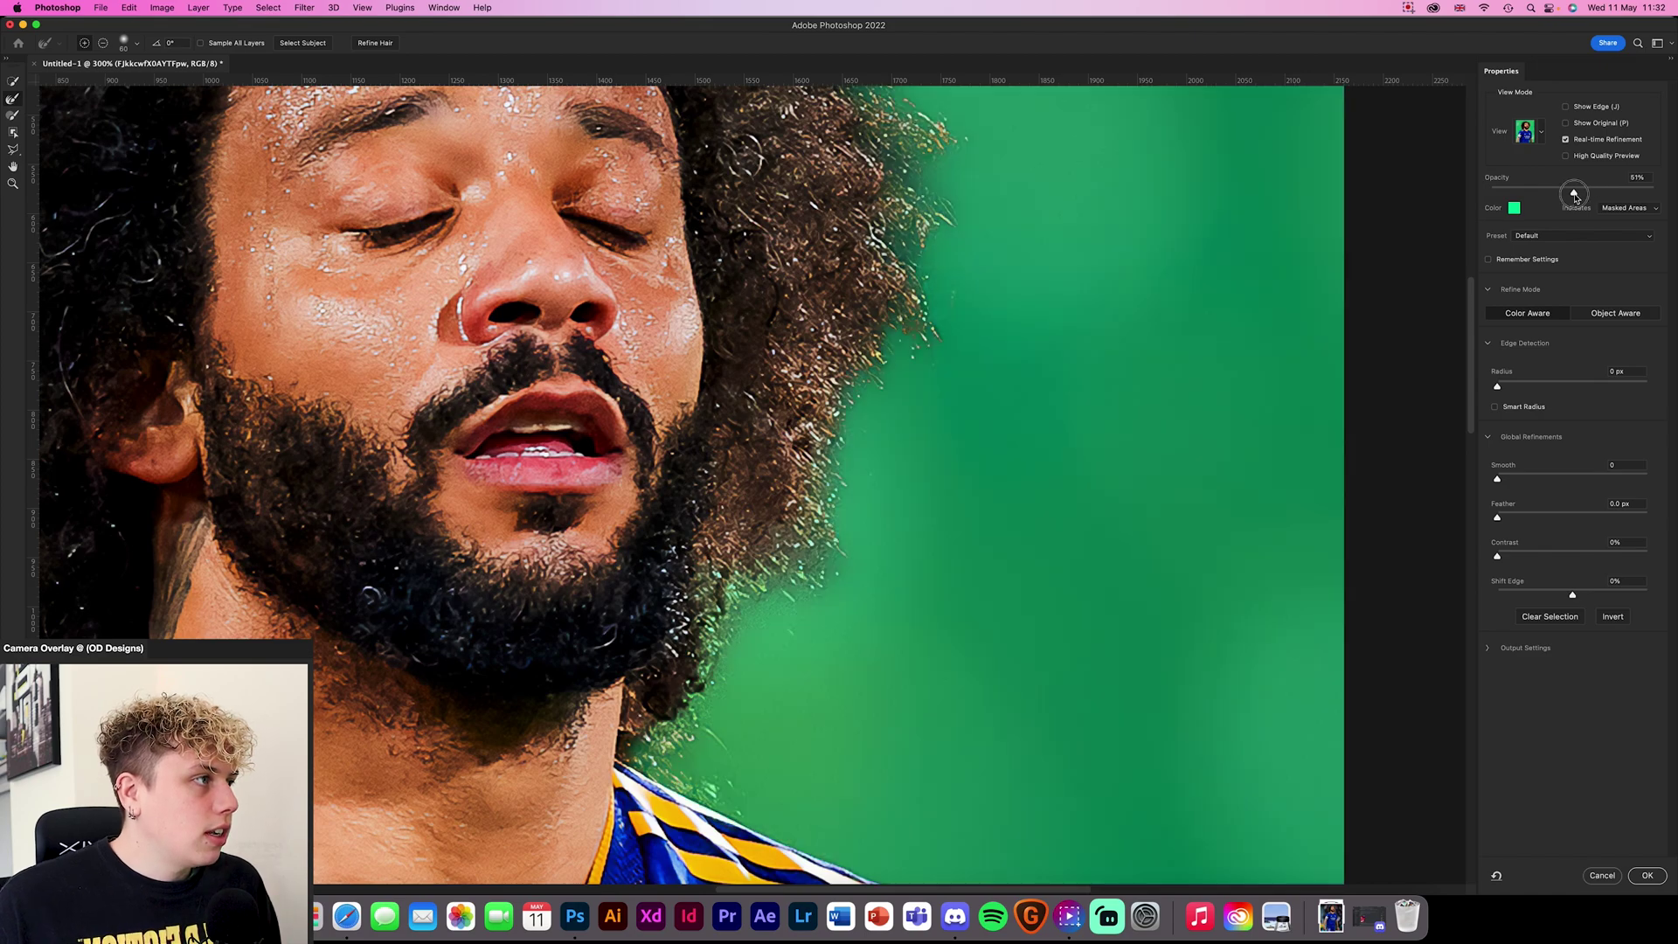
{"action": "key", "text": "bracketright"}
{"action": "key", "text": "bracketright"}
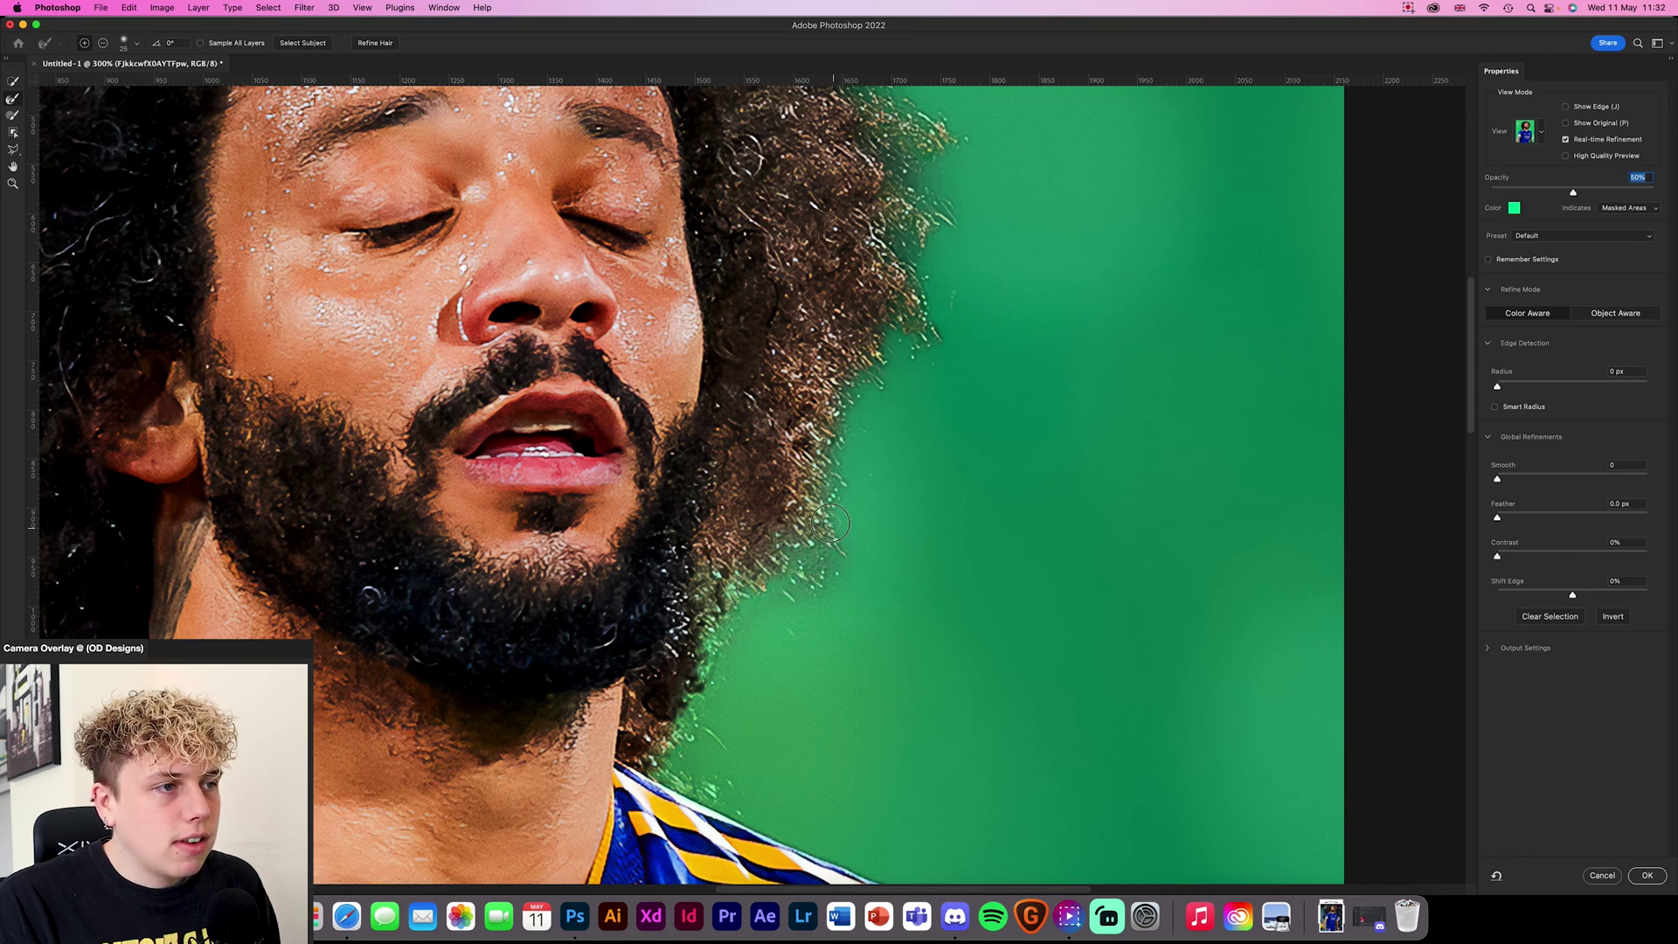
Brush along the right side and crown of the curly hair with the Refine Edge Brush to recover loose strands
{"action": "scroll", "coordinate": [830, 525], "scroll_direction": "up", "scroll_amount": 3}
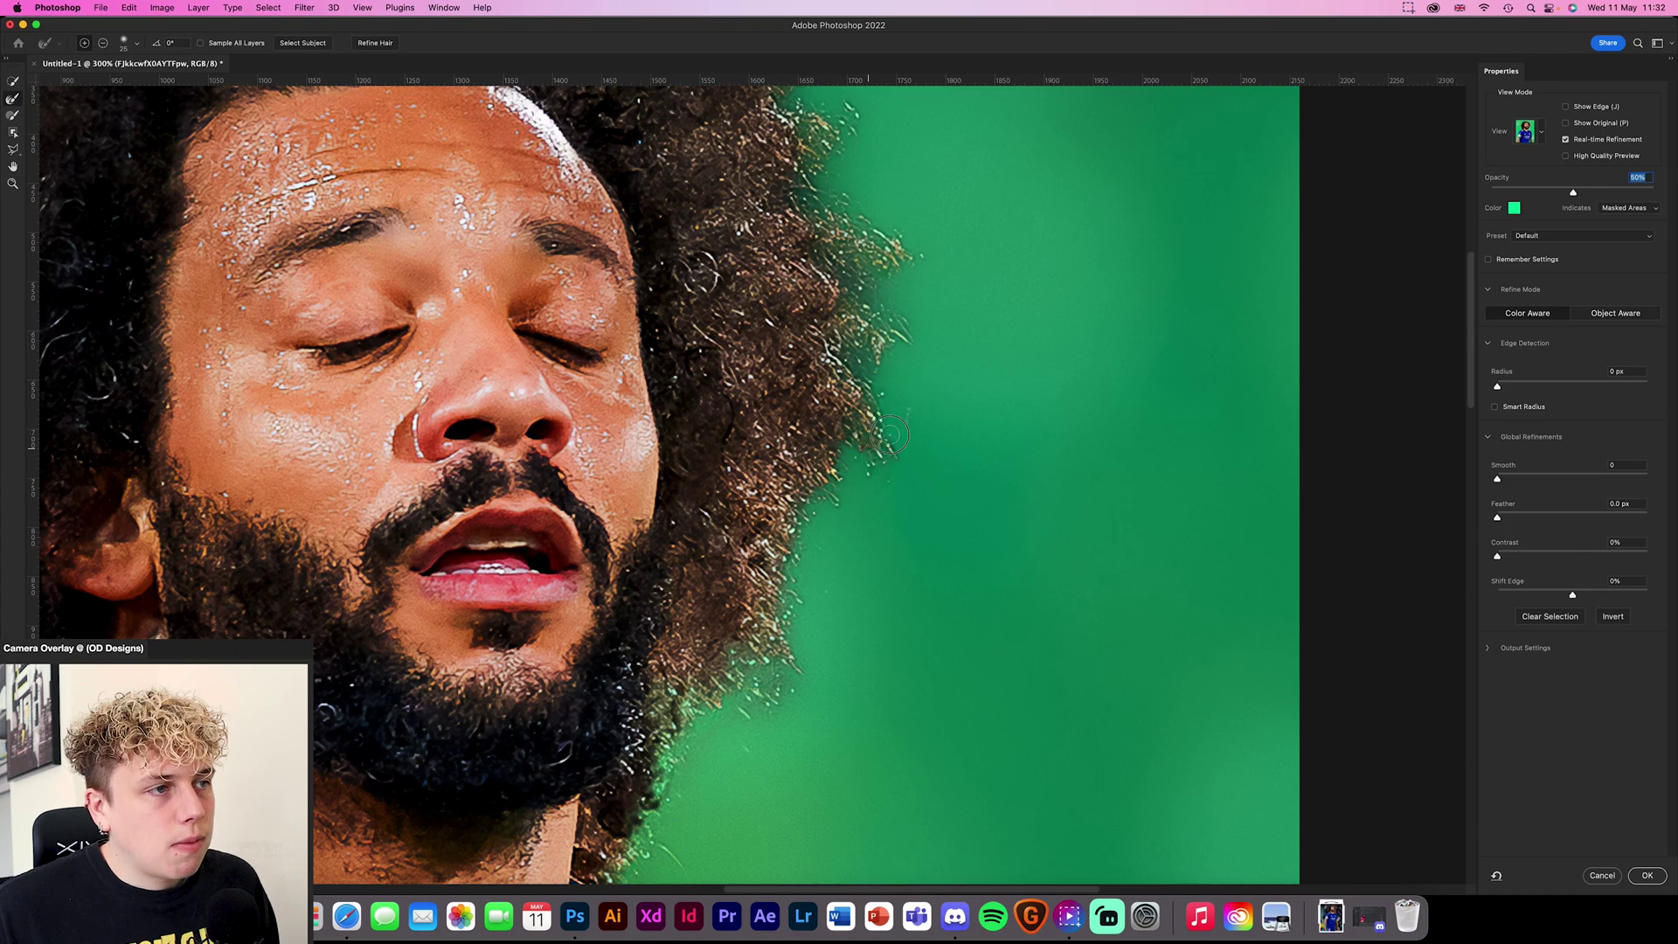
{"action": "scroll", "coordinate": [868, 383], "scroll_direction": "up", "scroll_amount": 5}
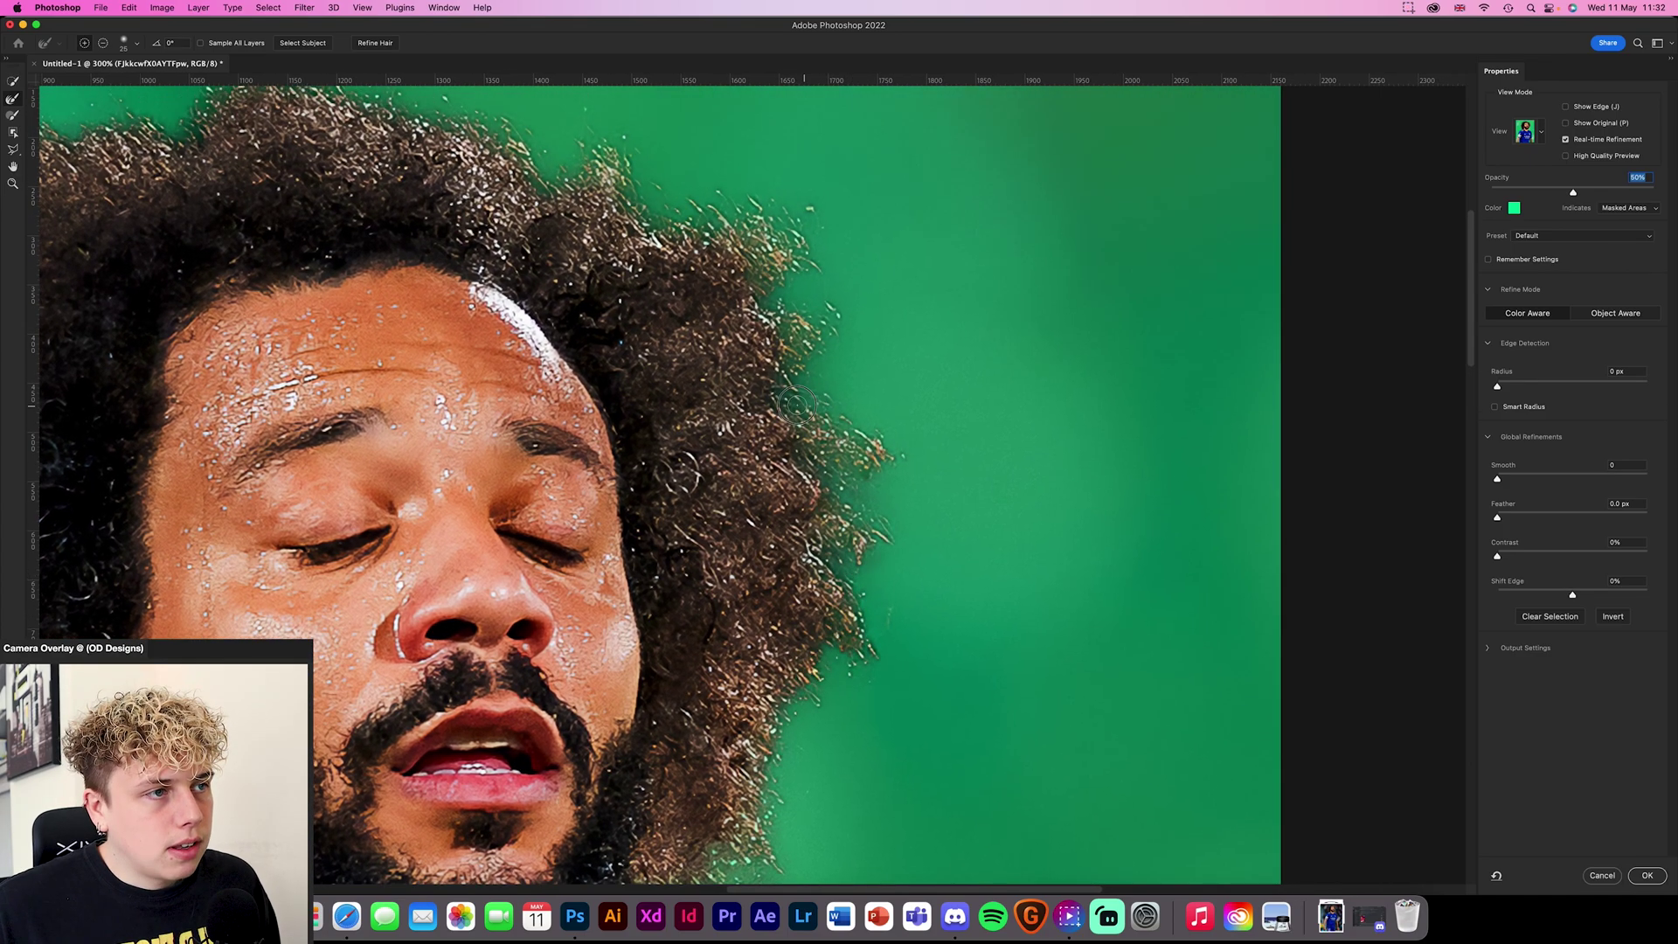
{"action": "scroll", "coordinate": [798, 365], "scroll_direction": "up", "scroll_amount": 5}
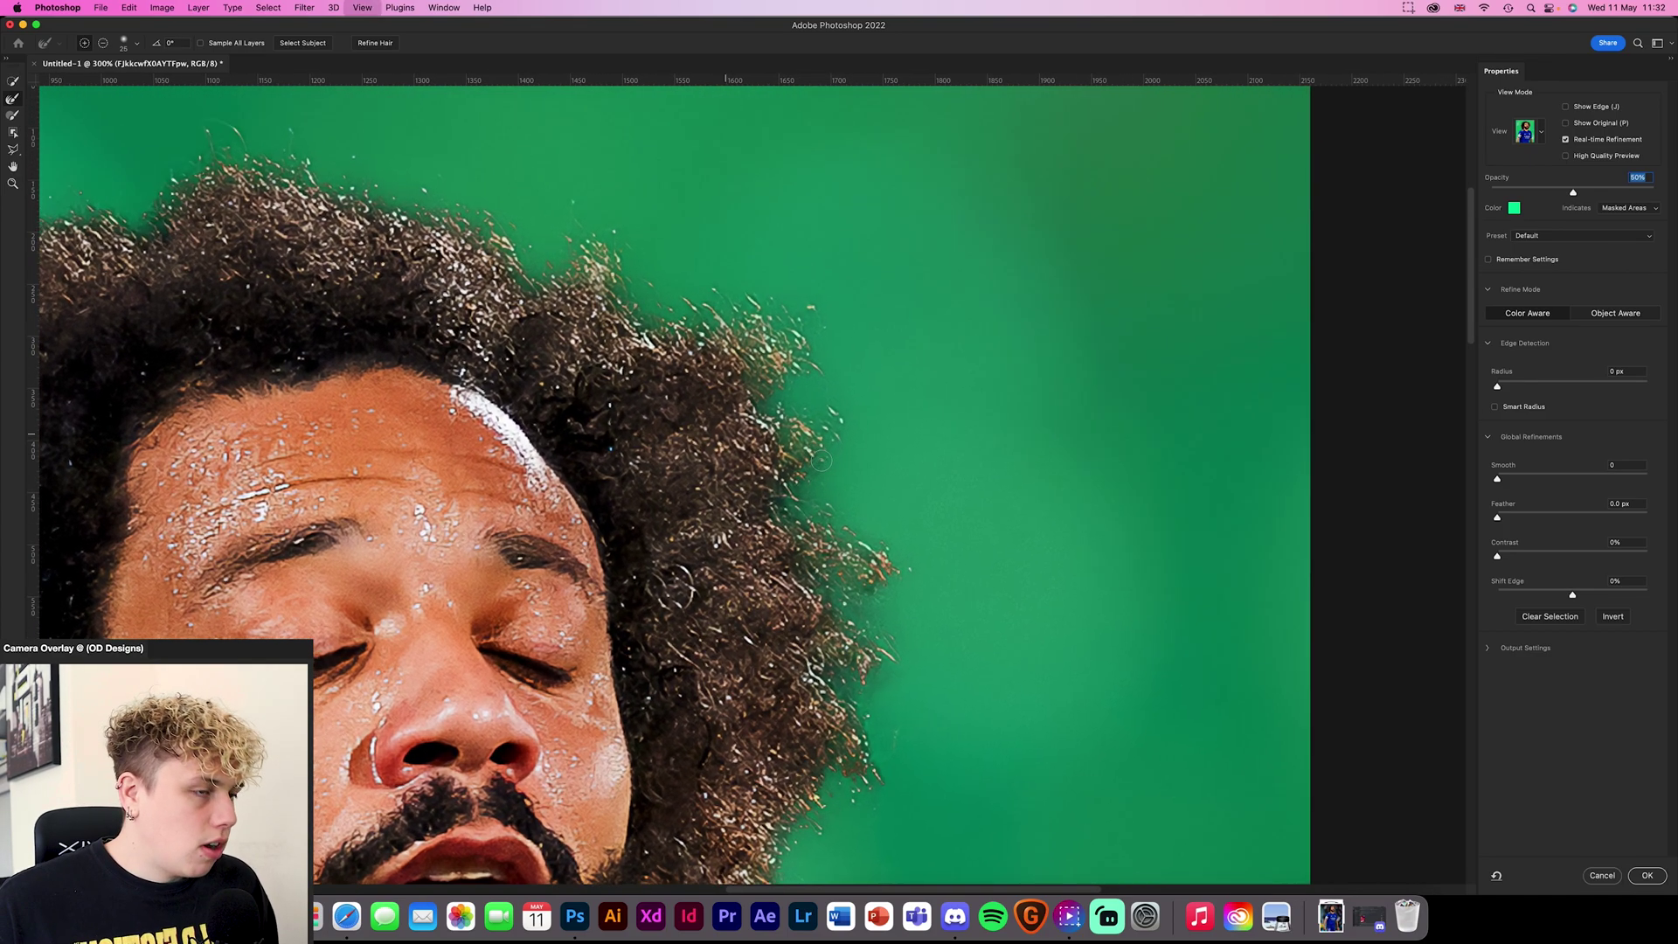
{"action": "scroll", "coordinate": [821, 437], "scroll_direction": "left", "scroll_amount": 3}
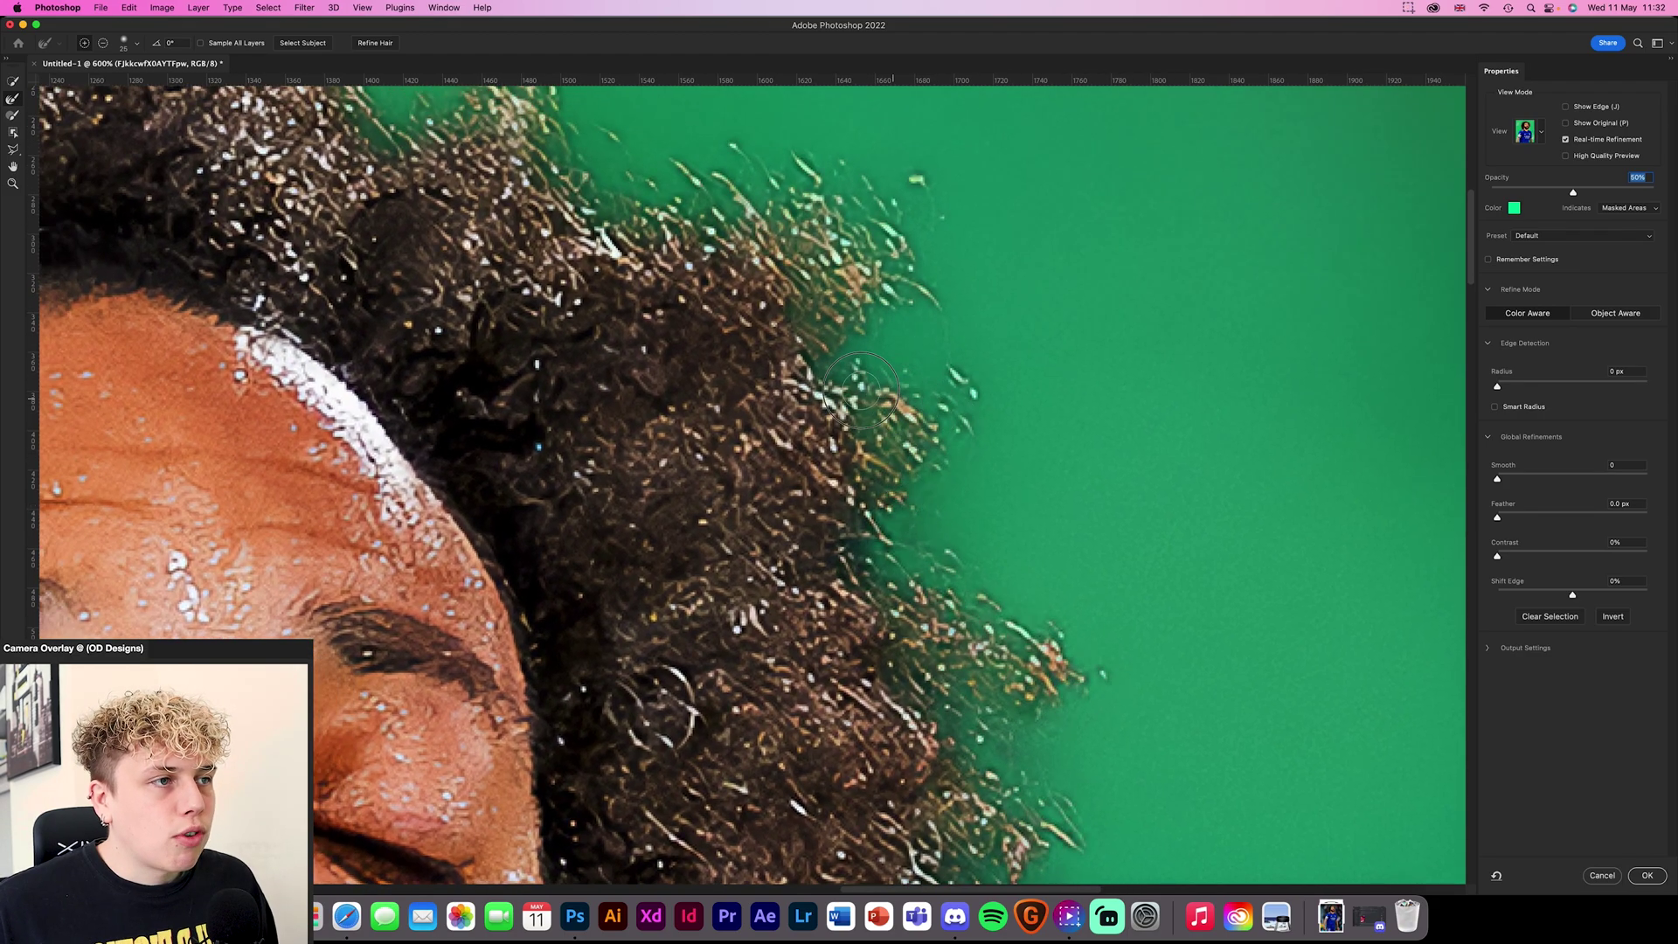
{"action": "scroll", "coordinate": [822, 371], "scroll_direction": "up", "scroll_amount": 5}
{"action": "scroll", "coordinate": [821, 371], "scroll_direction": "left", "scroll_amount": 4}
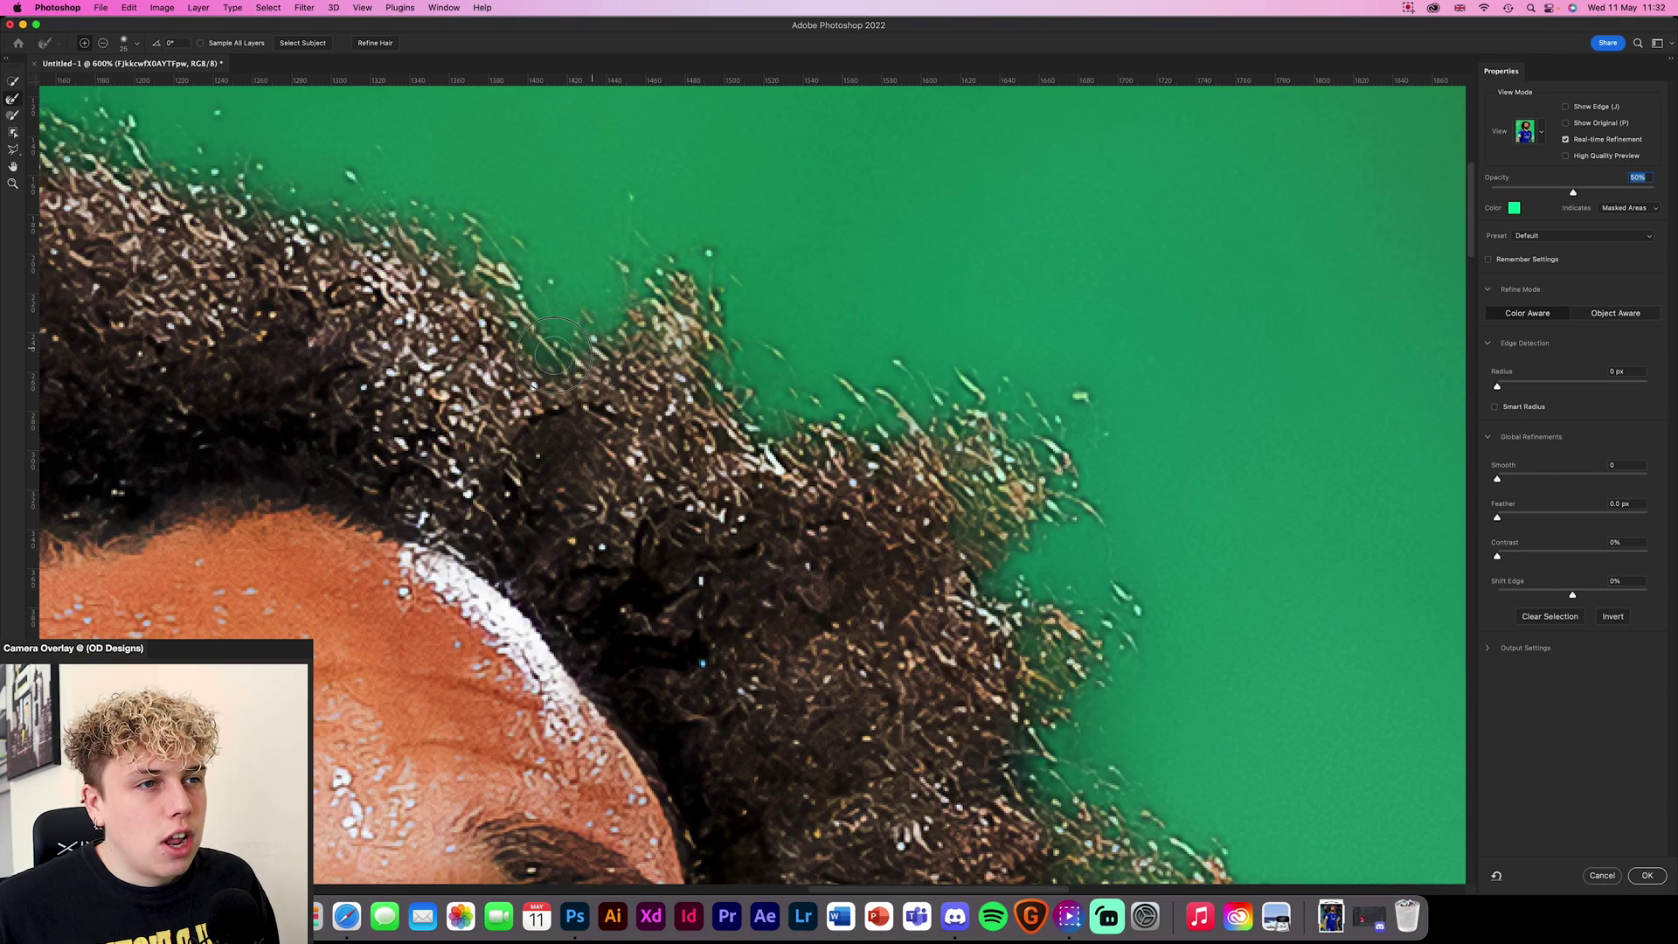
{"action": "scroll", "coordinate": [496, 266], "scroll_direction": "left", "scroll_amount": 12}
{"action": "scroll", "coordinate": [496, 267], "scroll_direction": "up", "scroll_amount": 7}
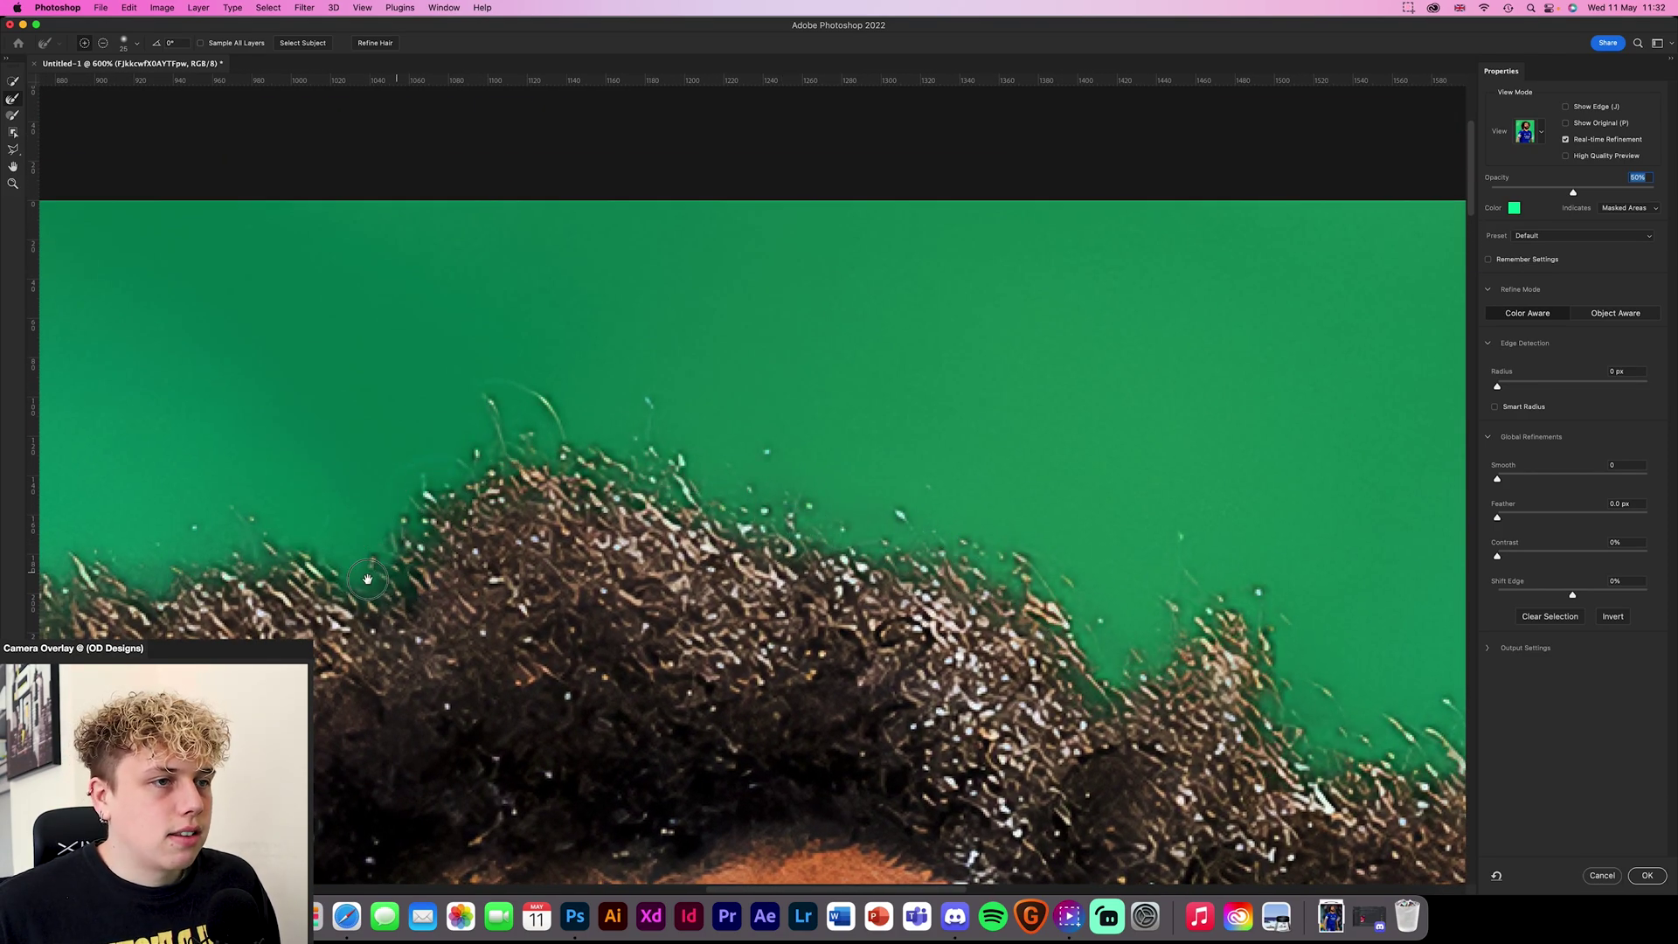
{"action": "left_click_drag", "start_coordinate": [372, 588], "coordinate": [1017, 398]}
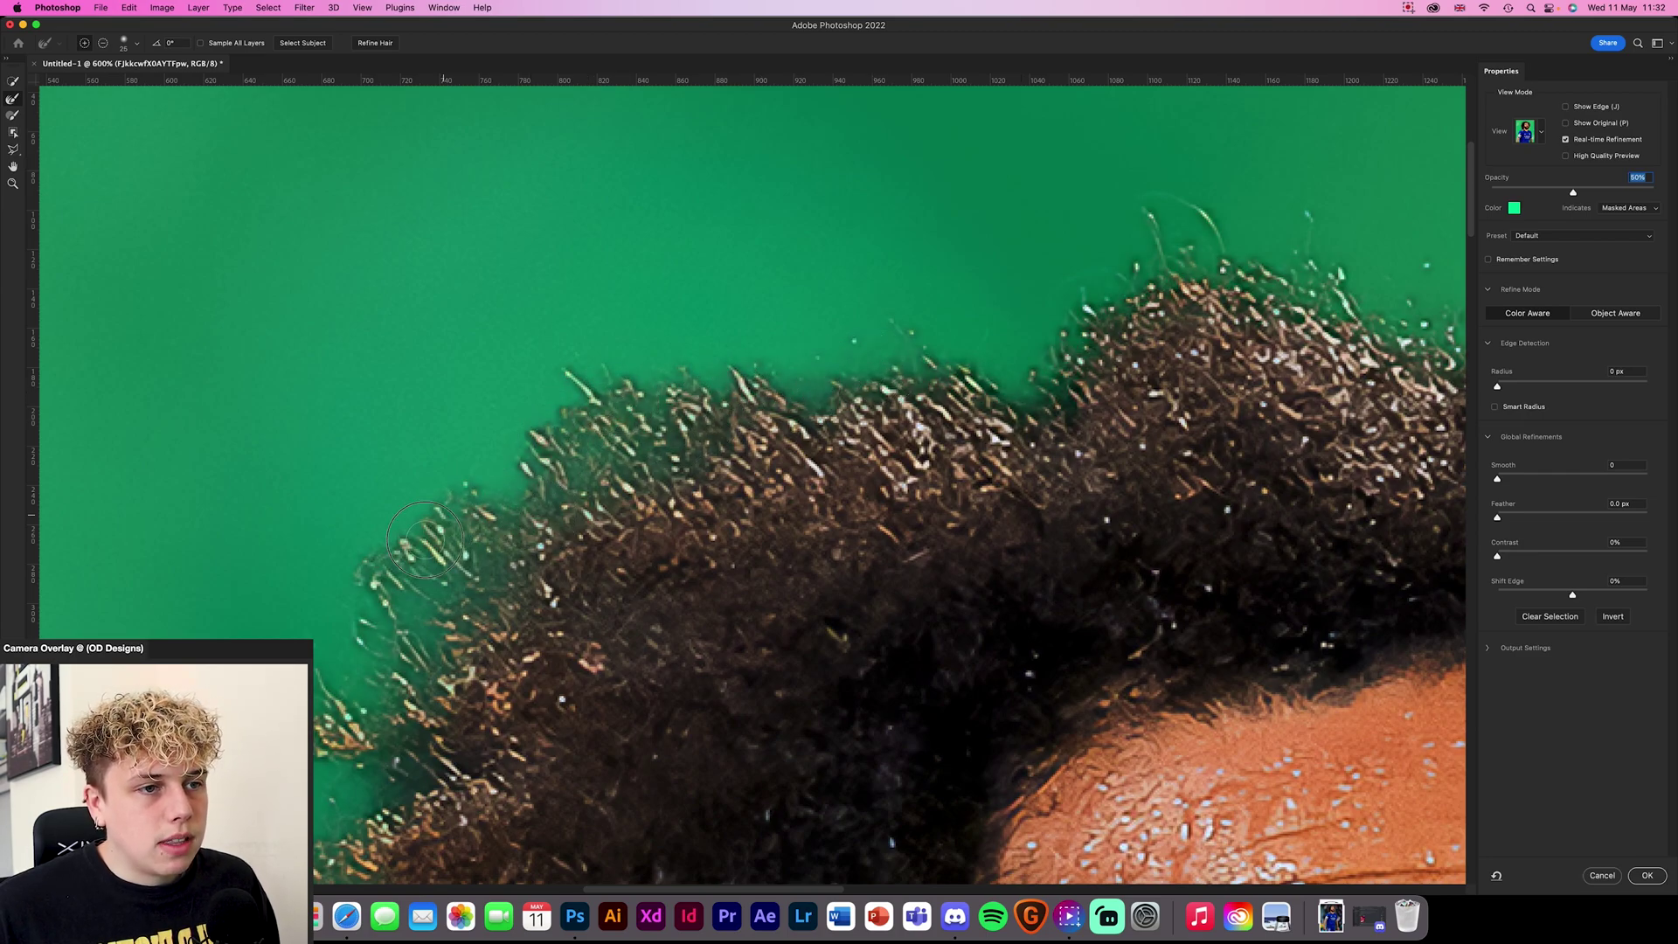
Continue the Refine Edge Brush along the hair's left side, from the upper curls down to the shirt shoulder
{"action": "mouse_move", "coordinate": [402, 673]}
{"action": "left_mouse_down"}
{"action": "mouse_move", "coordinate": [582, 301]}
{"action": "mouse_move", "coordinate": [699, 367]}
{"action": "left_mouse_up"}
{"action": "left_click_drag", "start_coordinate": [699, 367], "coordinate": [749, 315]}
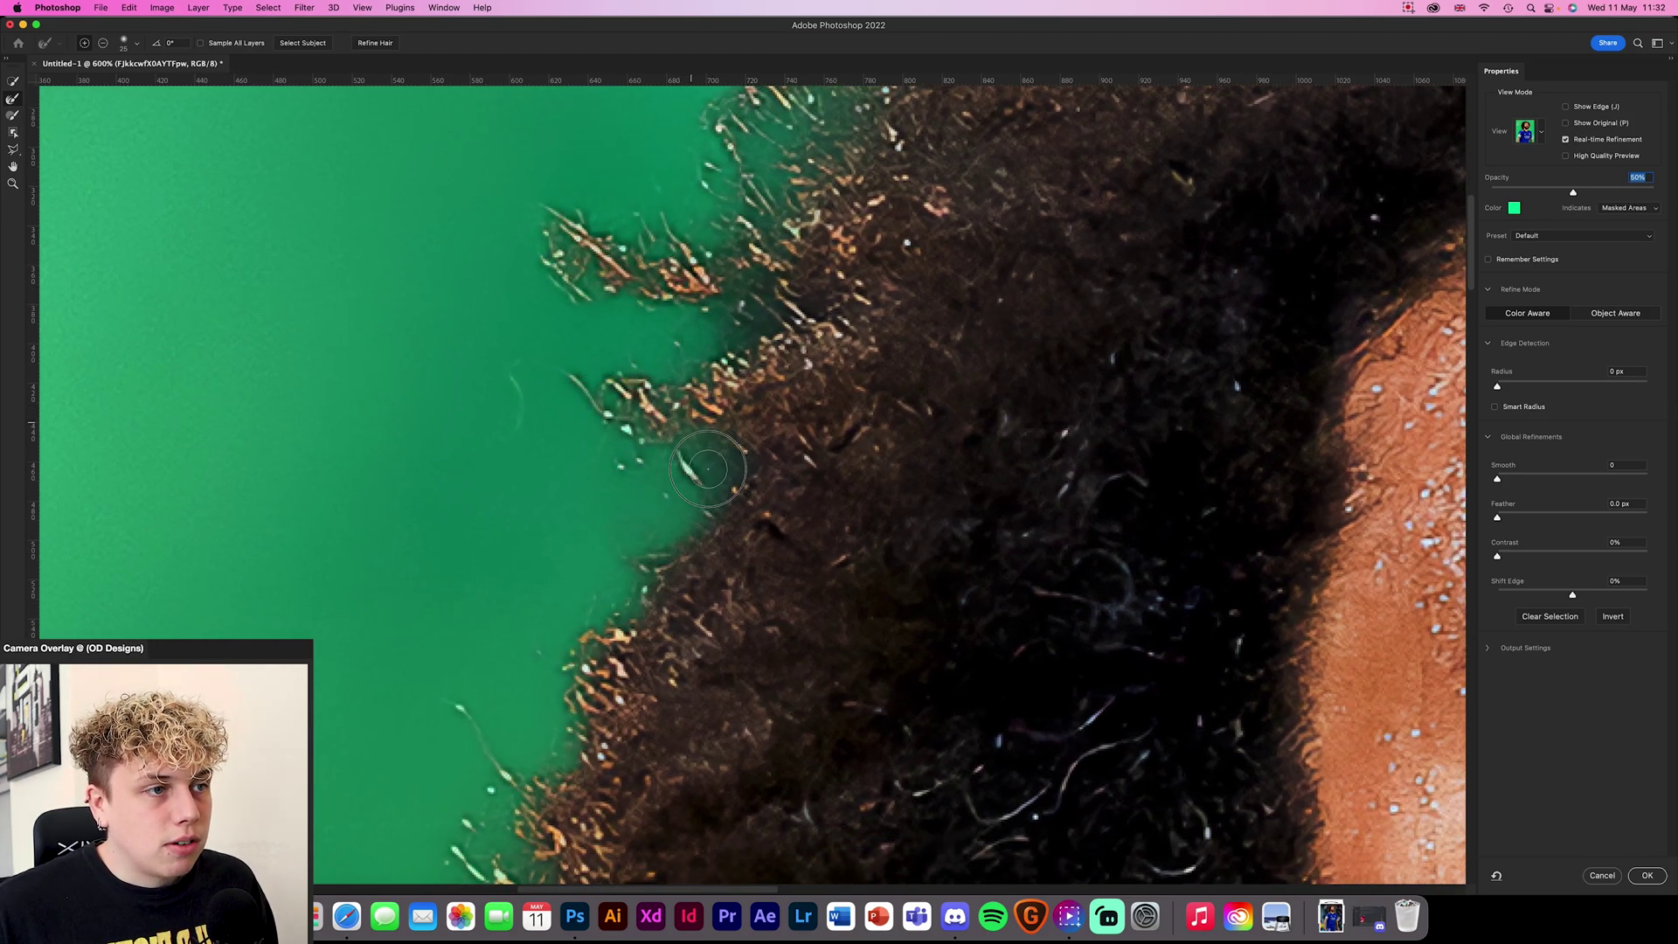
{"action": "mouse_move", "coordinate": [679, 520]}
{"action": "left_mouse_down"}
{"action": "mouse_move", "coordinate": [644, 589]}
{"action": "mouse_move", "coordinate": [834, 357]}
{"action": "left_mouse_up"}
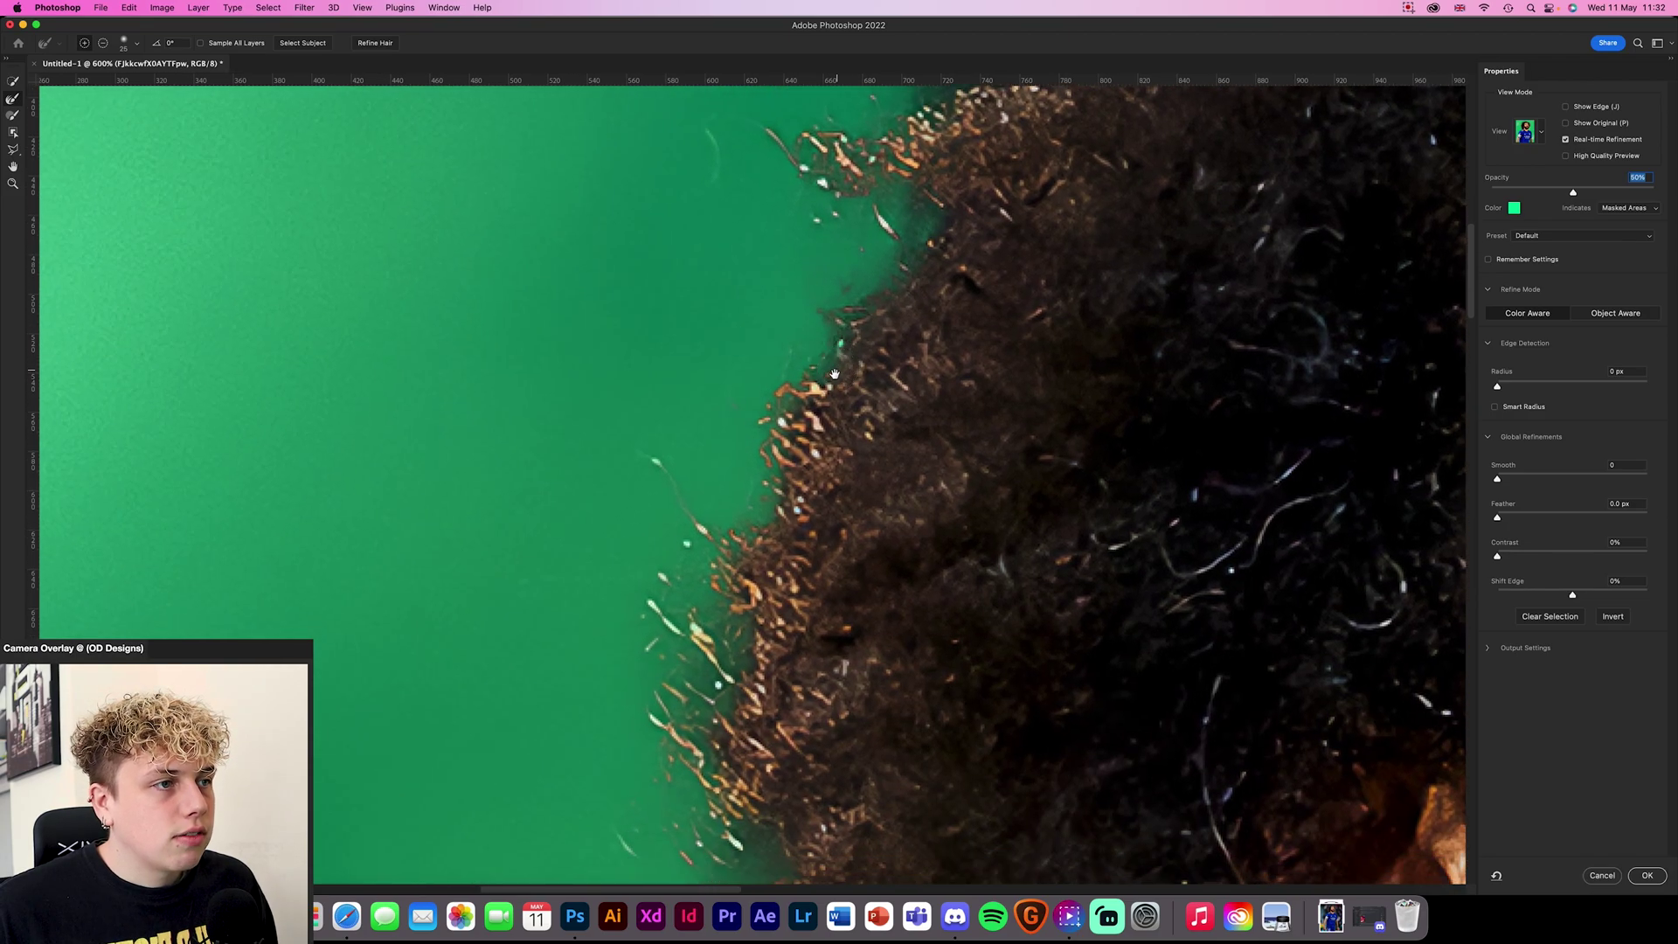
{"action": "scroll", "coordinate": [813, 332], "scroll_direction": "down", "scroll_amount": 2}
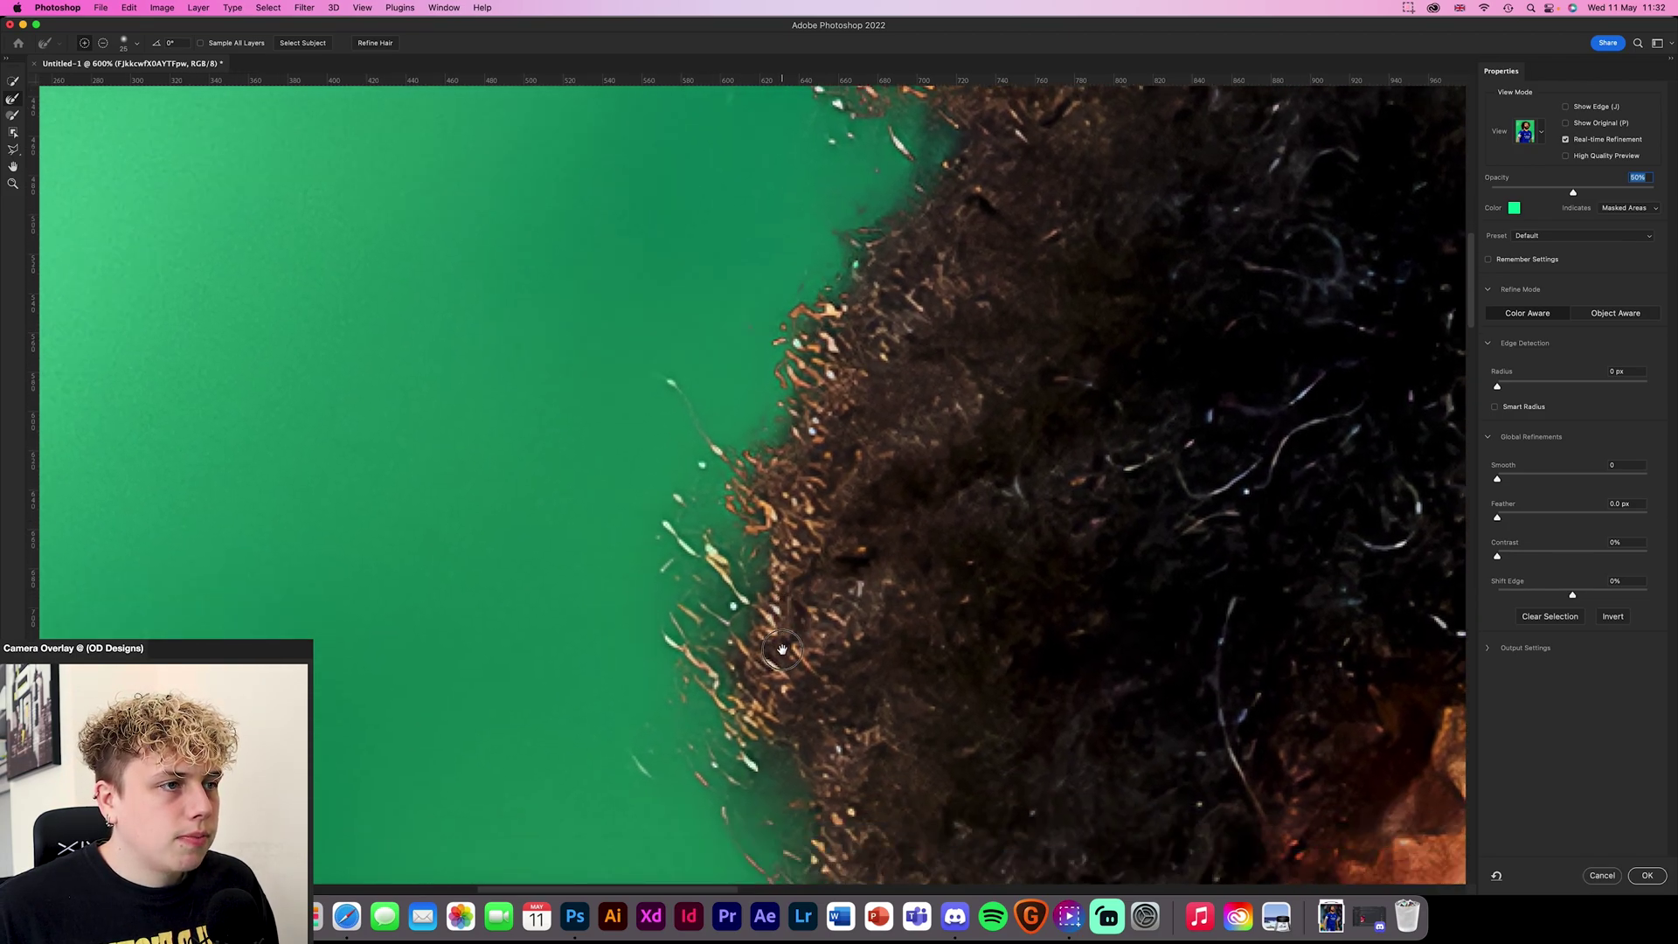
{"action": "mouse_move", "coordinate": [811, 280]}
{"action": "left_mouse_down"}
{"action": "mouse_move", "coordinate": [771, 407]}
{"action": "mouse_move", "coordinate": [792, 441]}
{"action": "mouse_move", "coordinate": [788, 500]}
{"action": "mouse_move", "coordinate": [831, 497]}
{"action": "mouse_move", "coordinate": [857, 683]}
{"action": "mouse_move", "coordinate": [833, 774]}
{"action": "mouse_move", "coordinate": [872, 780]}
{"action": "left_mouse_up"}
{"action": "scroll", "coordinate": [769, 437], "scroll_direction": "down", "scroll_amount": 5}
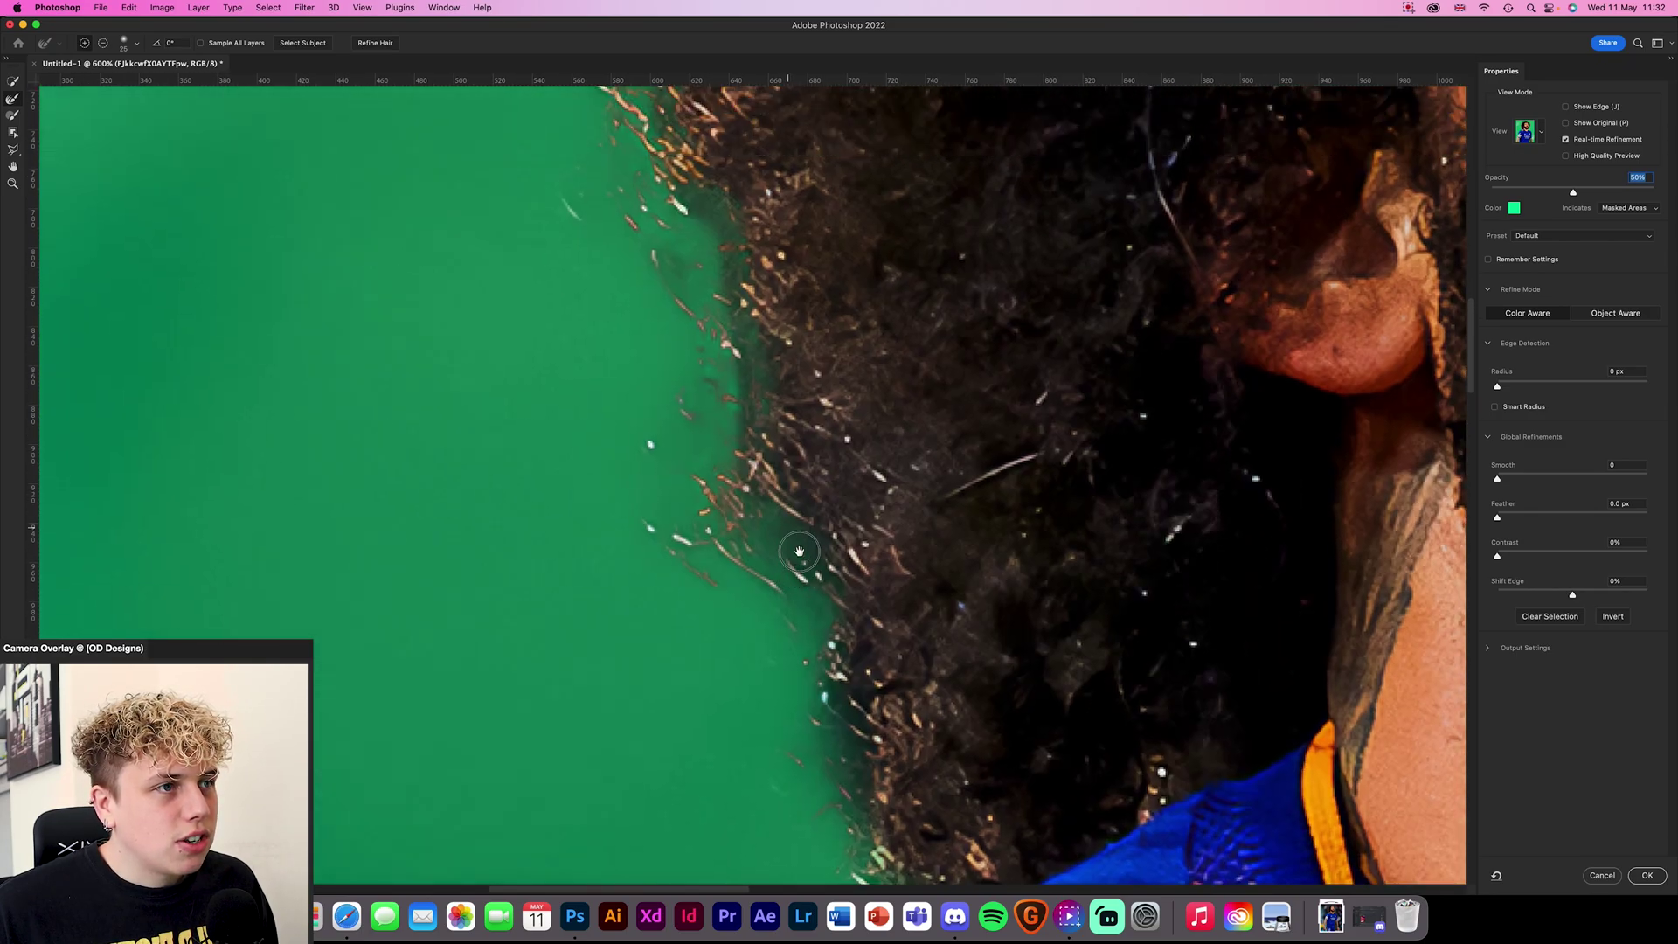
{"action": "mouse_move", "coordinate": [781, 573]}
{"action": "left_mouse_down"}
{"action": "mouse_move", "coordinate": [831, 278]}
{"action": "mouse_move", "coordinate": [860, 275]}
{"action": "mouse_move", "coordinate": [907, 603]}
{"action": "mouse_move", "coordinate": [1022, 673]}
{"action": "mouse_move", "coordinate": [1133, 642]}
{"action": "left_mouse_up"}
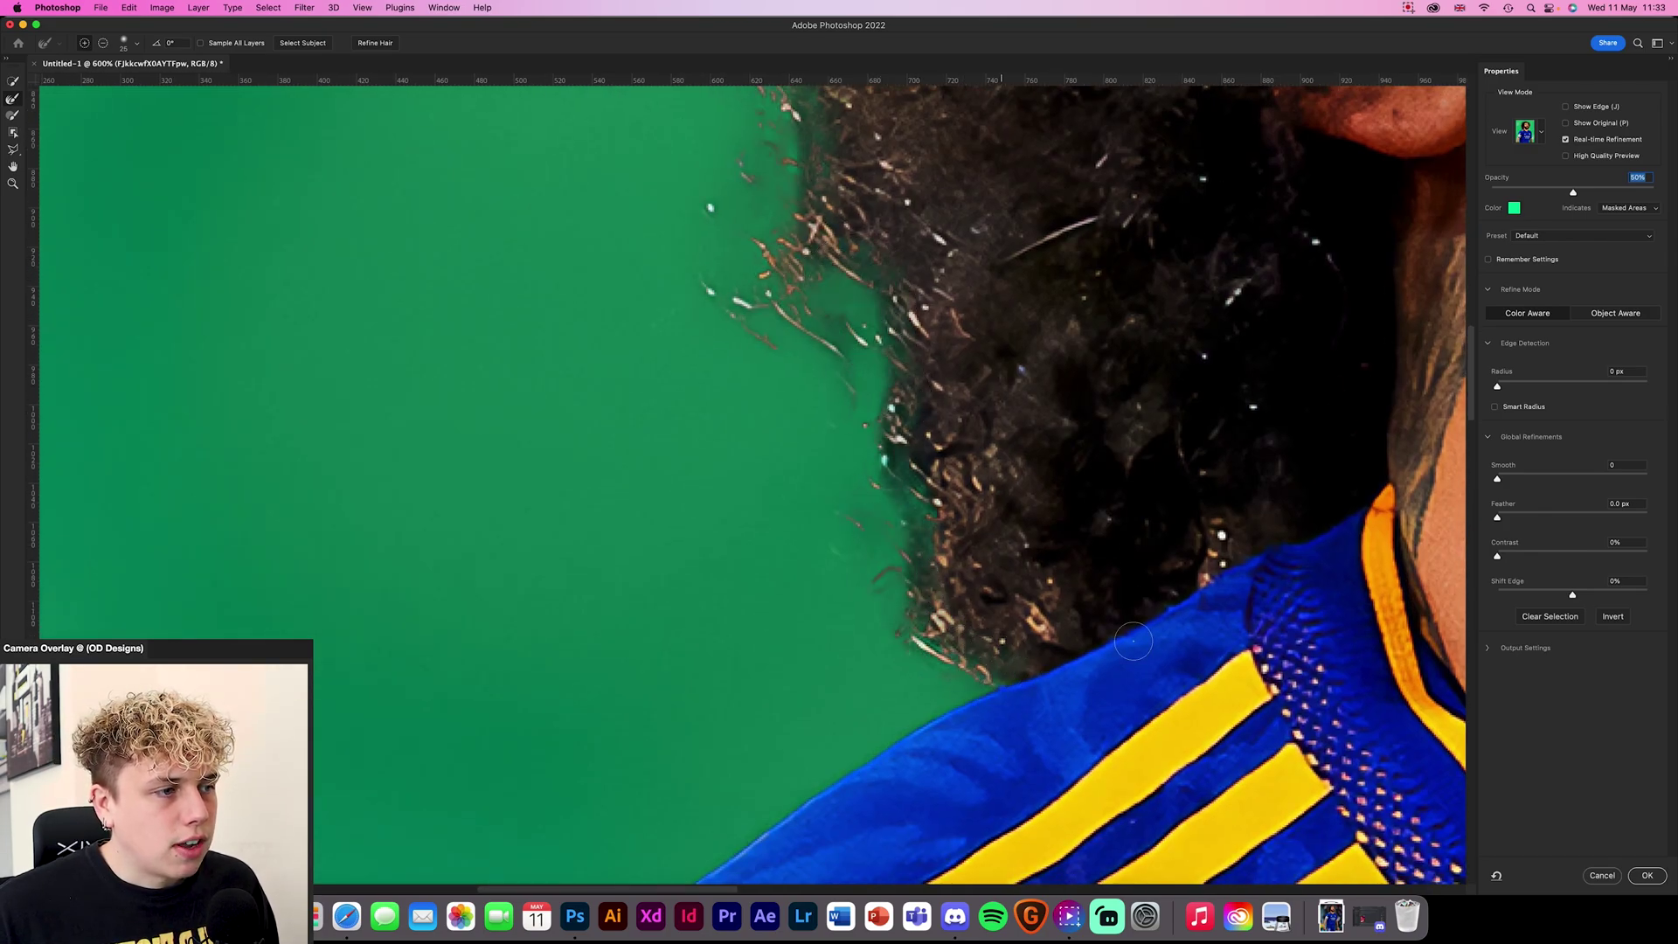
Try shifting the selection edge to -100%, and settle on a Shift Edge value of -20%
{"action": "key", "text": "super+0"}
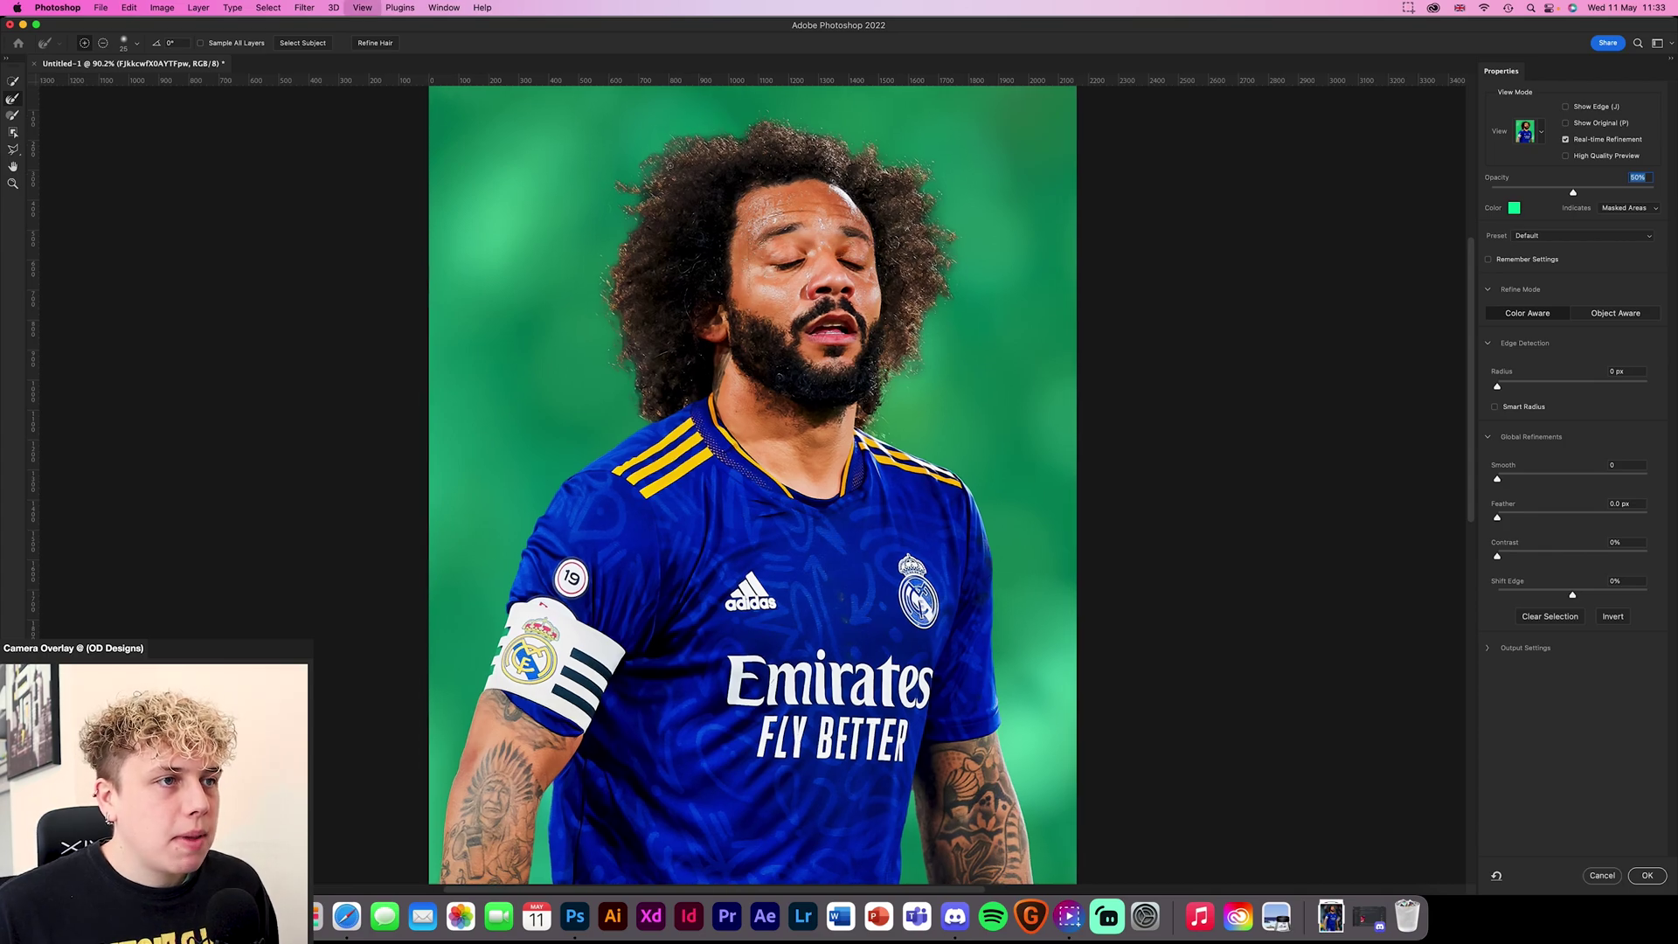
{"action": "key", "text": "super+plus"}
{"action": "key", "text": "super+plus"}
{"action": "key", "text": "super+plus"}
{"action": "left_click_drag", "start_coordinate": [758, 504], "coordinate": [797, 533]}
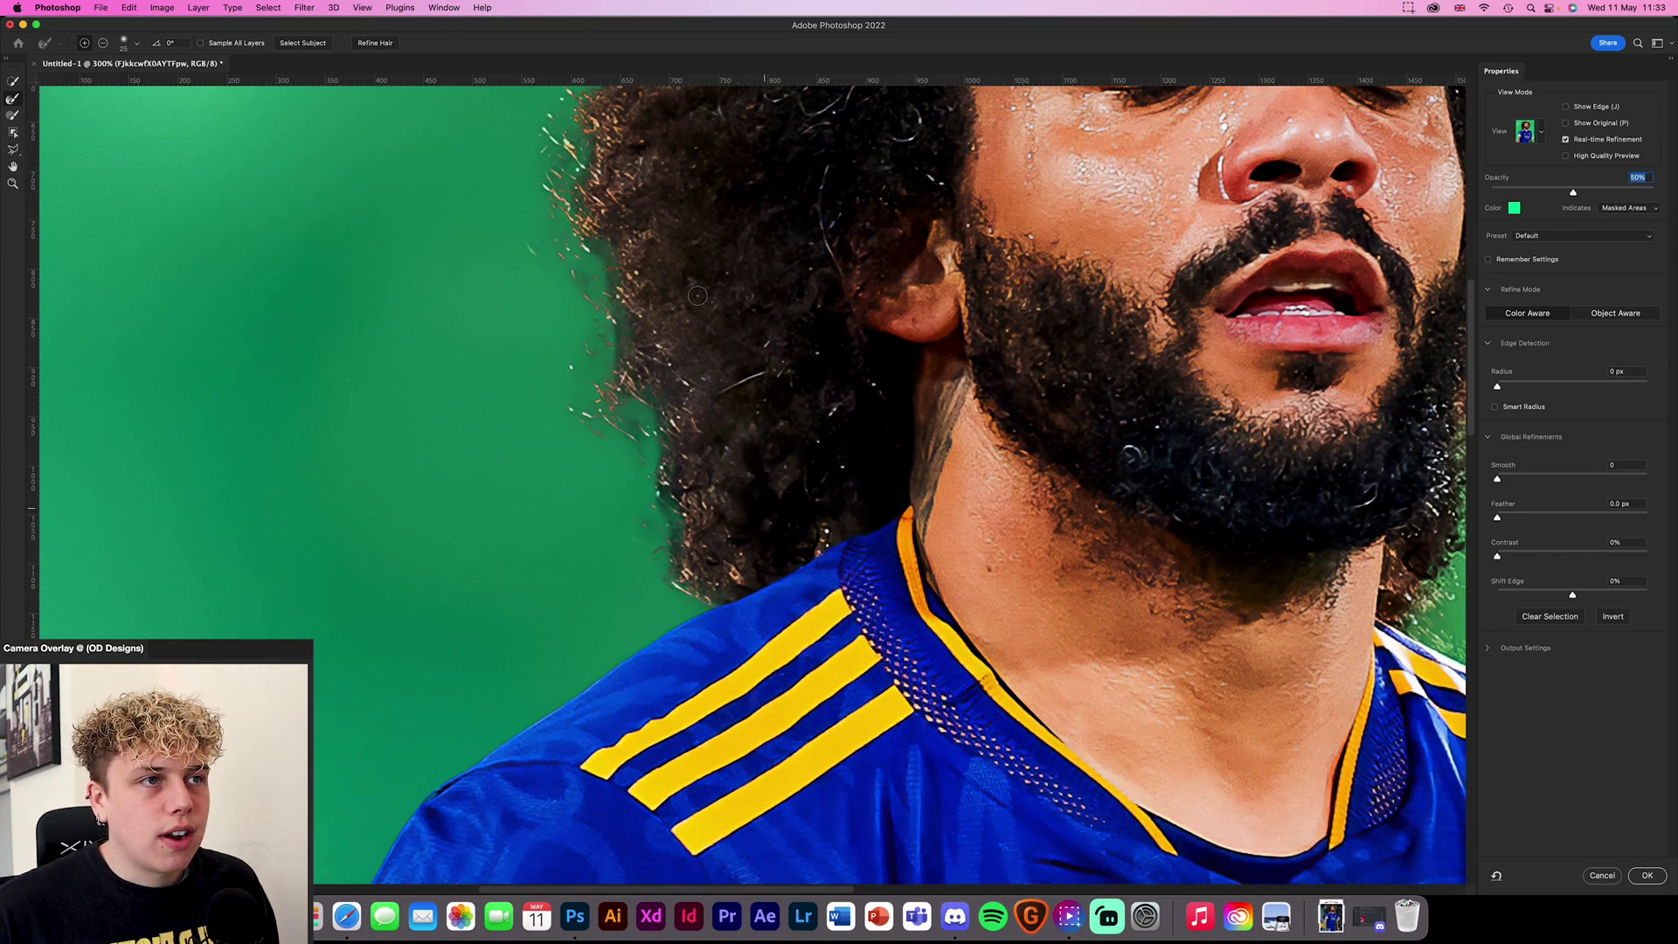
{"action": "scroll", "coordinate": [673, 284], "scroll_direction": "up", "scroll_amount": 5}
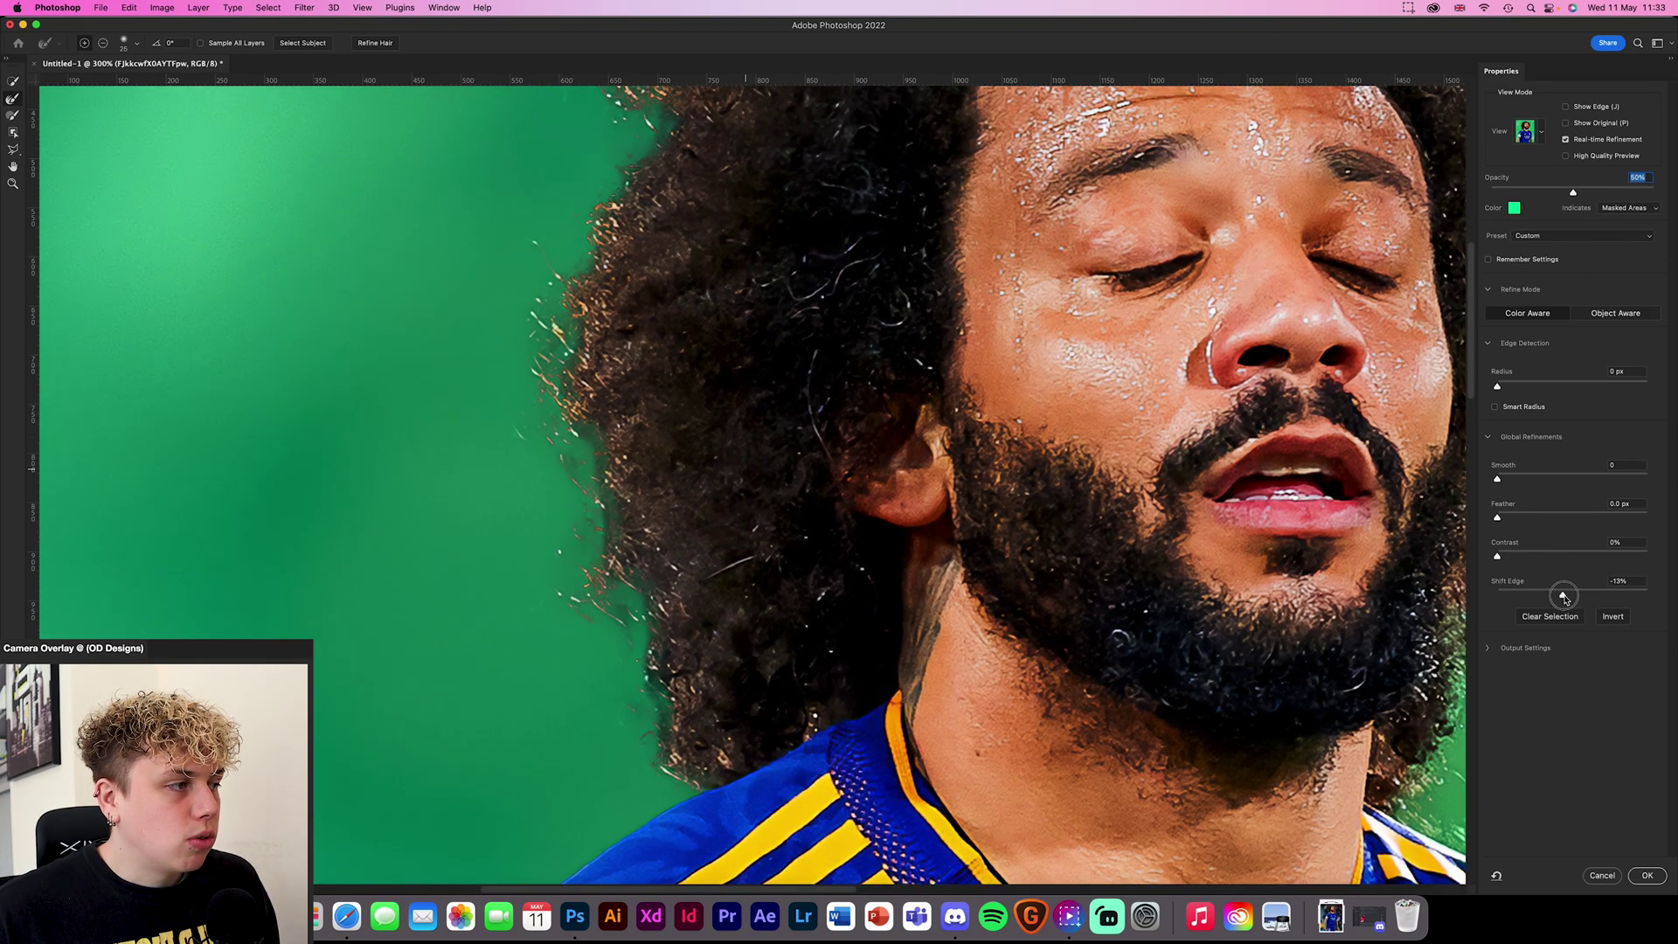
{"action": "left_click_drag", "start_coordinate": [1570, 596], "coordinate": [1512, 603]}
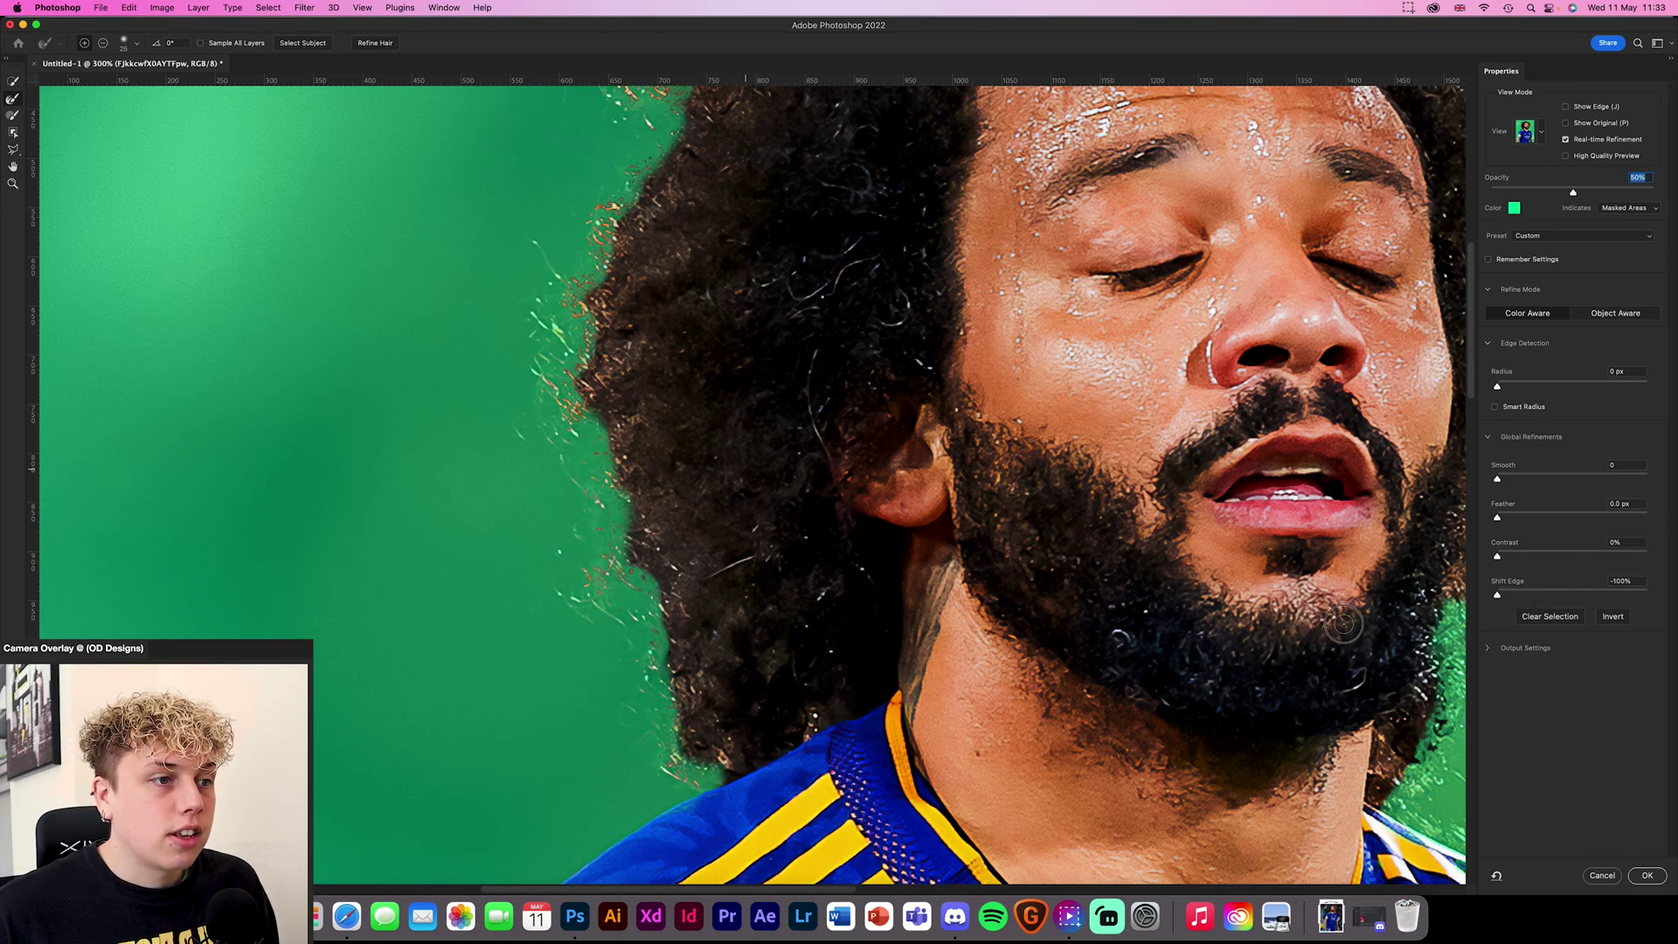
{"action": "left_click_drag", "start_coordinate": [1497, 595], "coordinate": [1566, 598]}
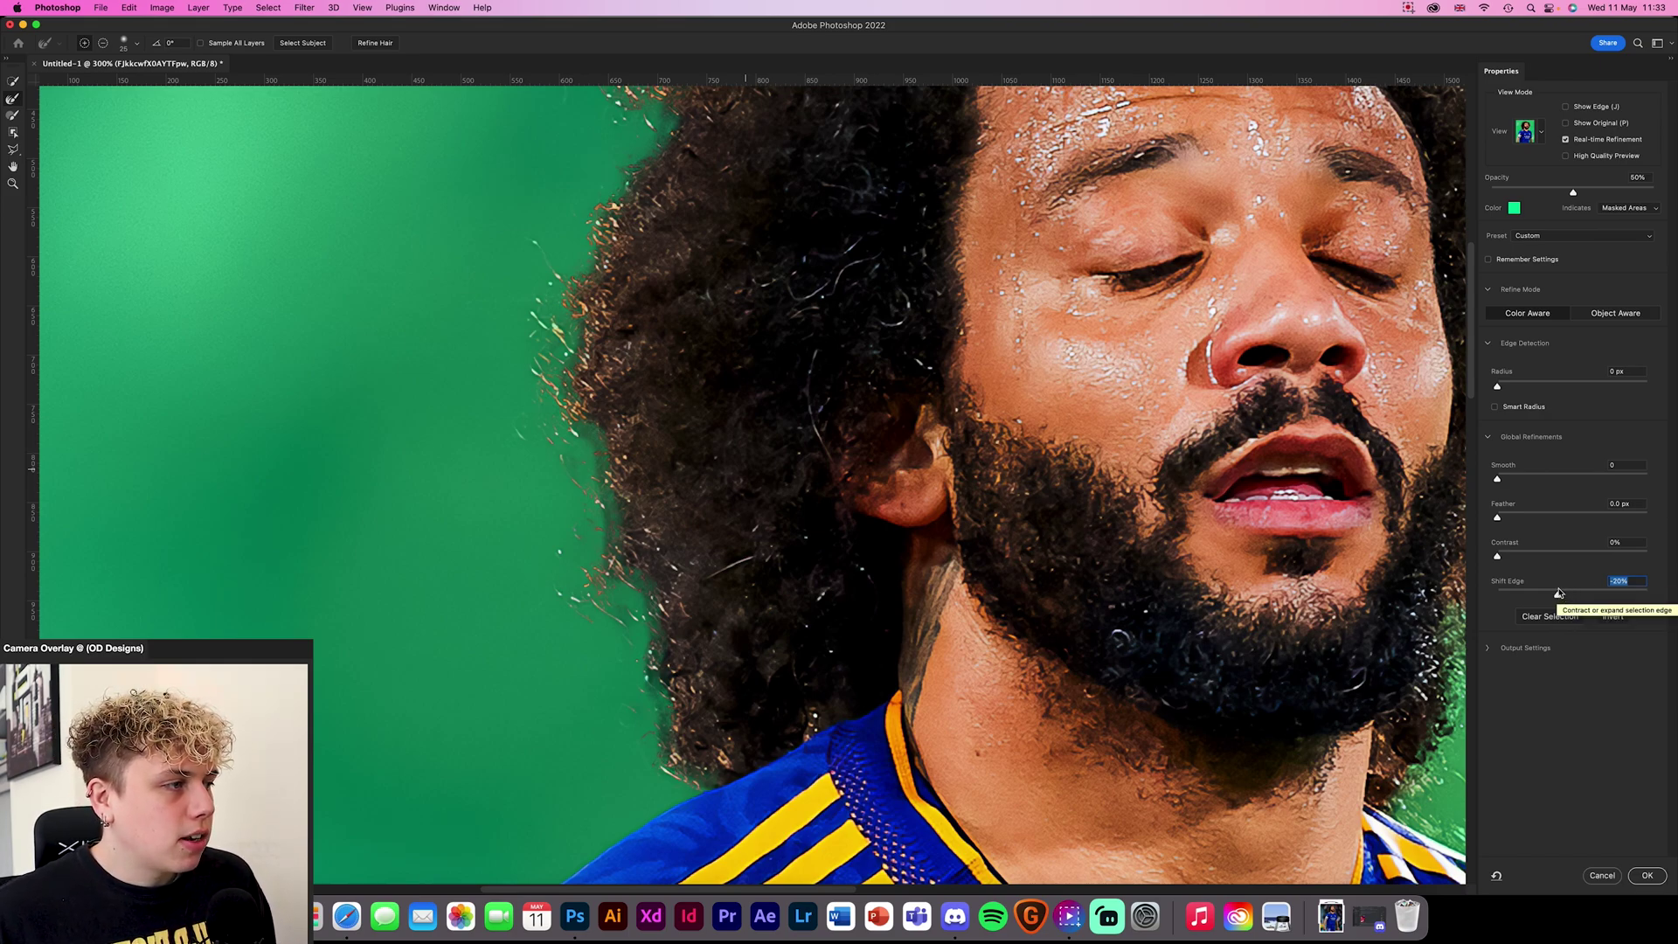
Set the selection's contrast to 19%, feather to 0.0 px and smooth to 3
{"action": "left_click_drag", "start_coordinate": [1498, 554], "coordinate": [1497, 552]}
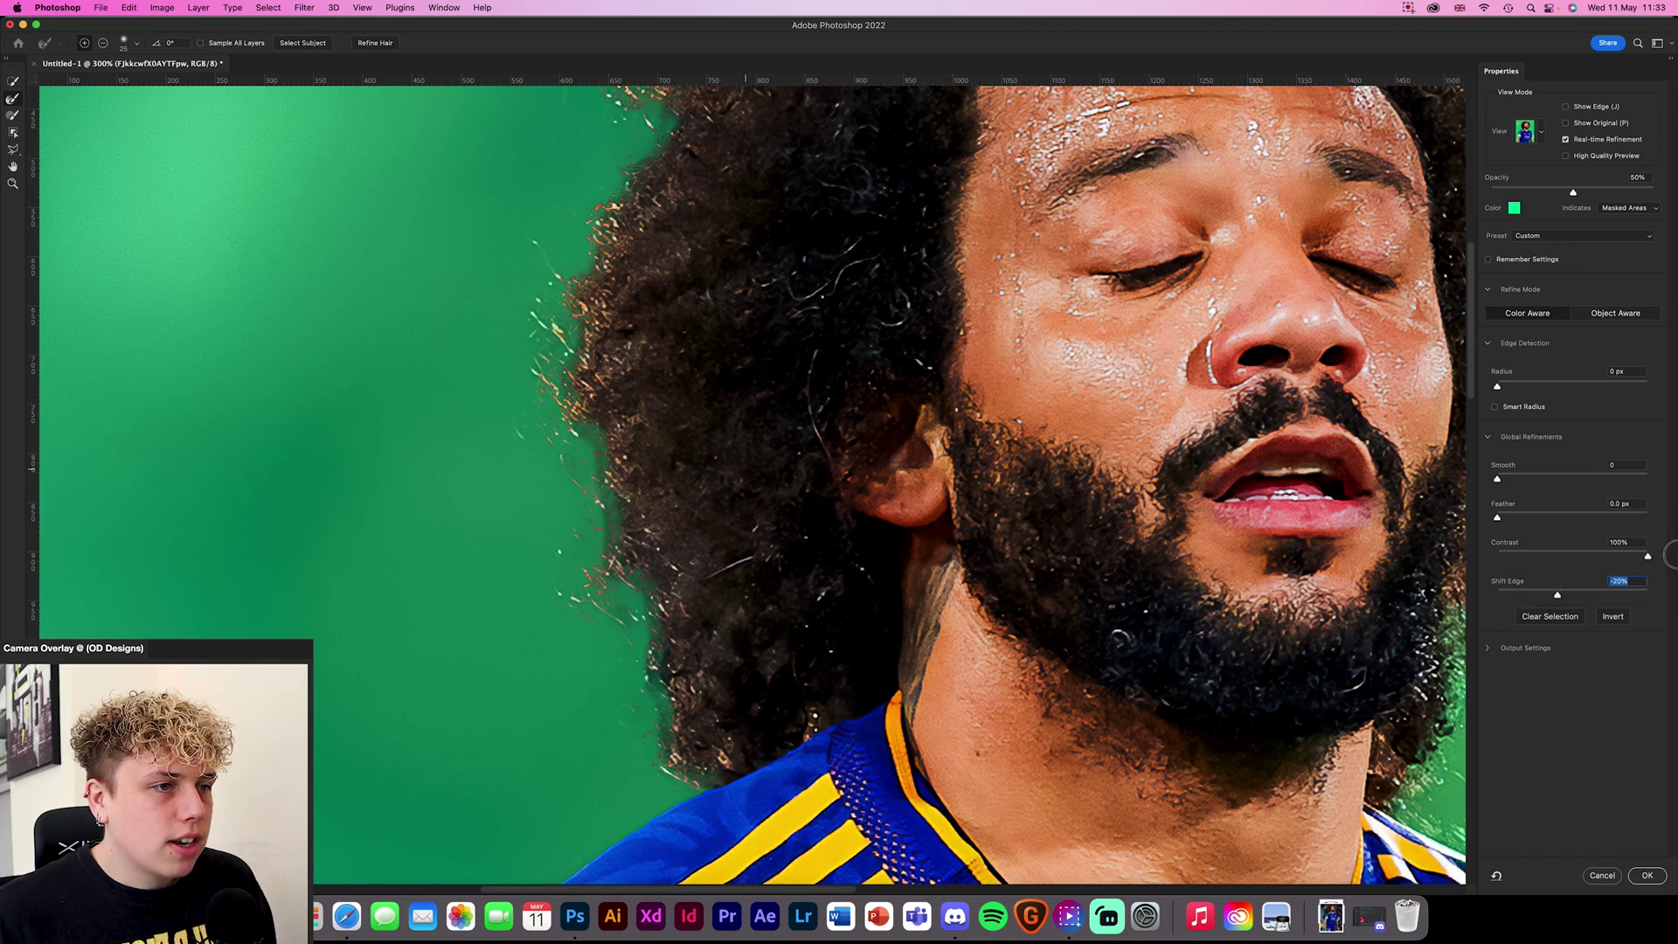
{"action": "left_click_drag", "start_coordinate": [1669, 555], "coordinate": [1526, 559]}
{"action": "scroll", "coordinate": [956, 527], "scroll_direction": "up", "scroll_amount": 10}
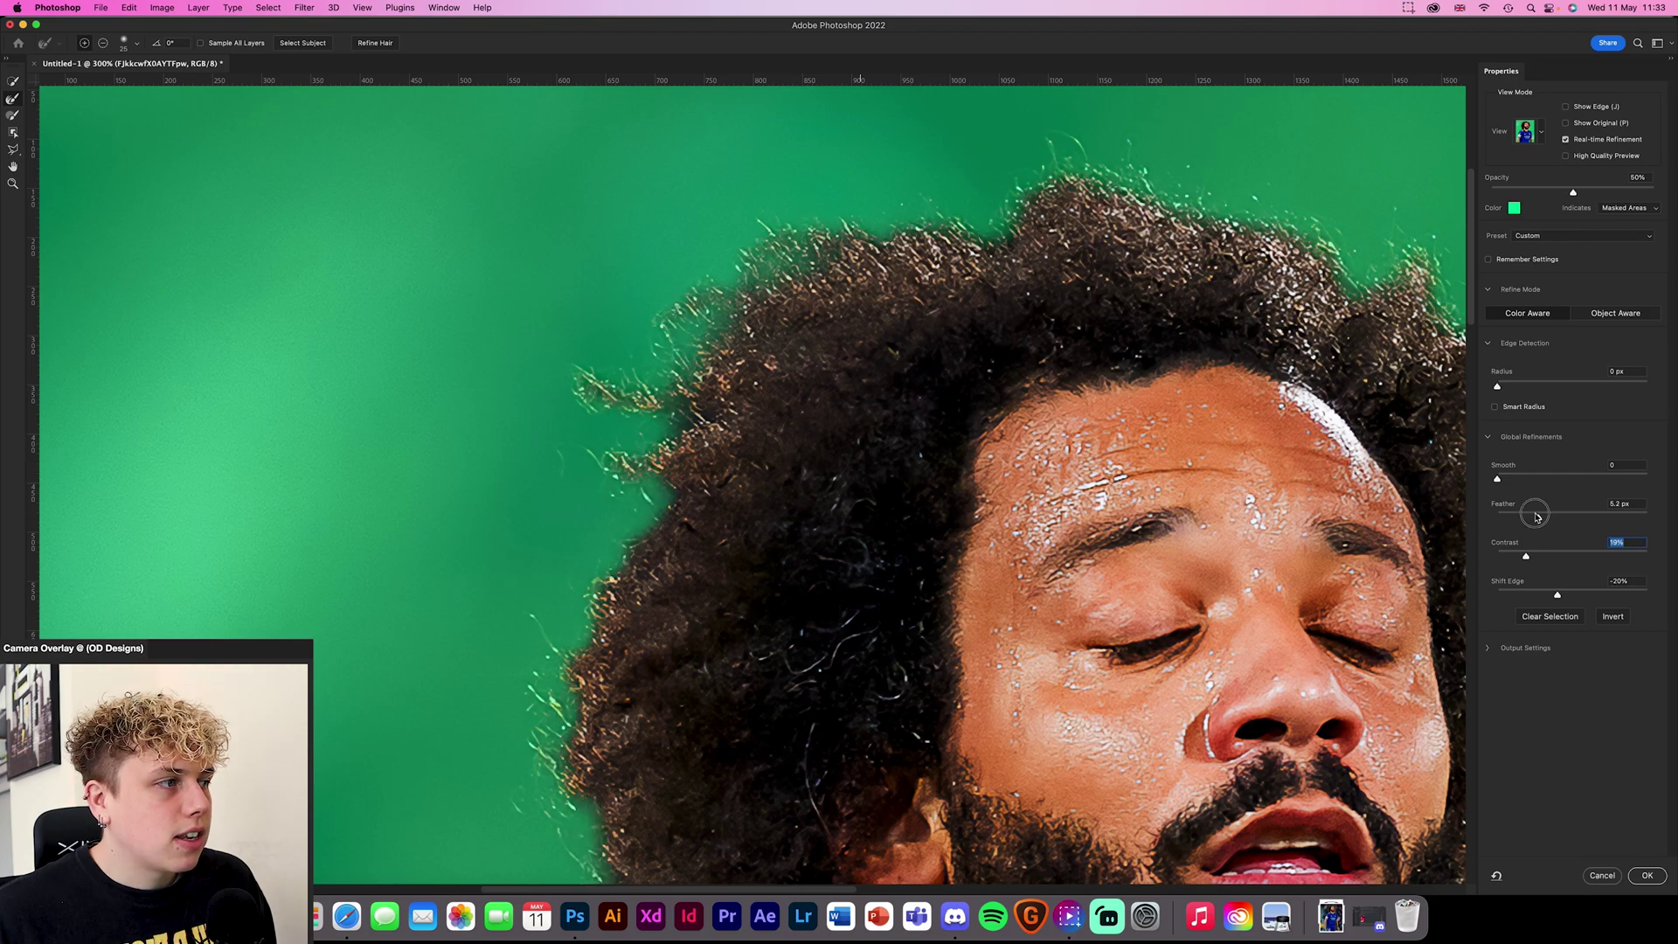
{"action": "left_click_drag", "start_coordinate": [1509, 522], "coordinate": [1510, 522]}
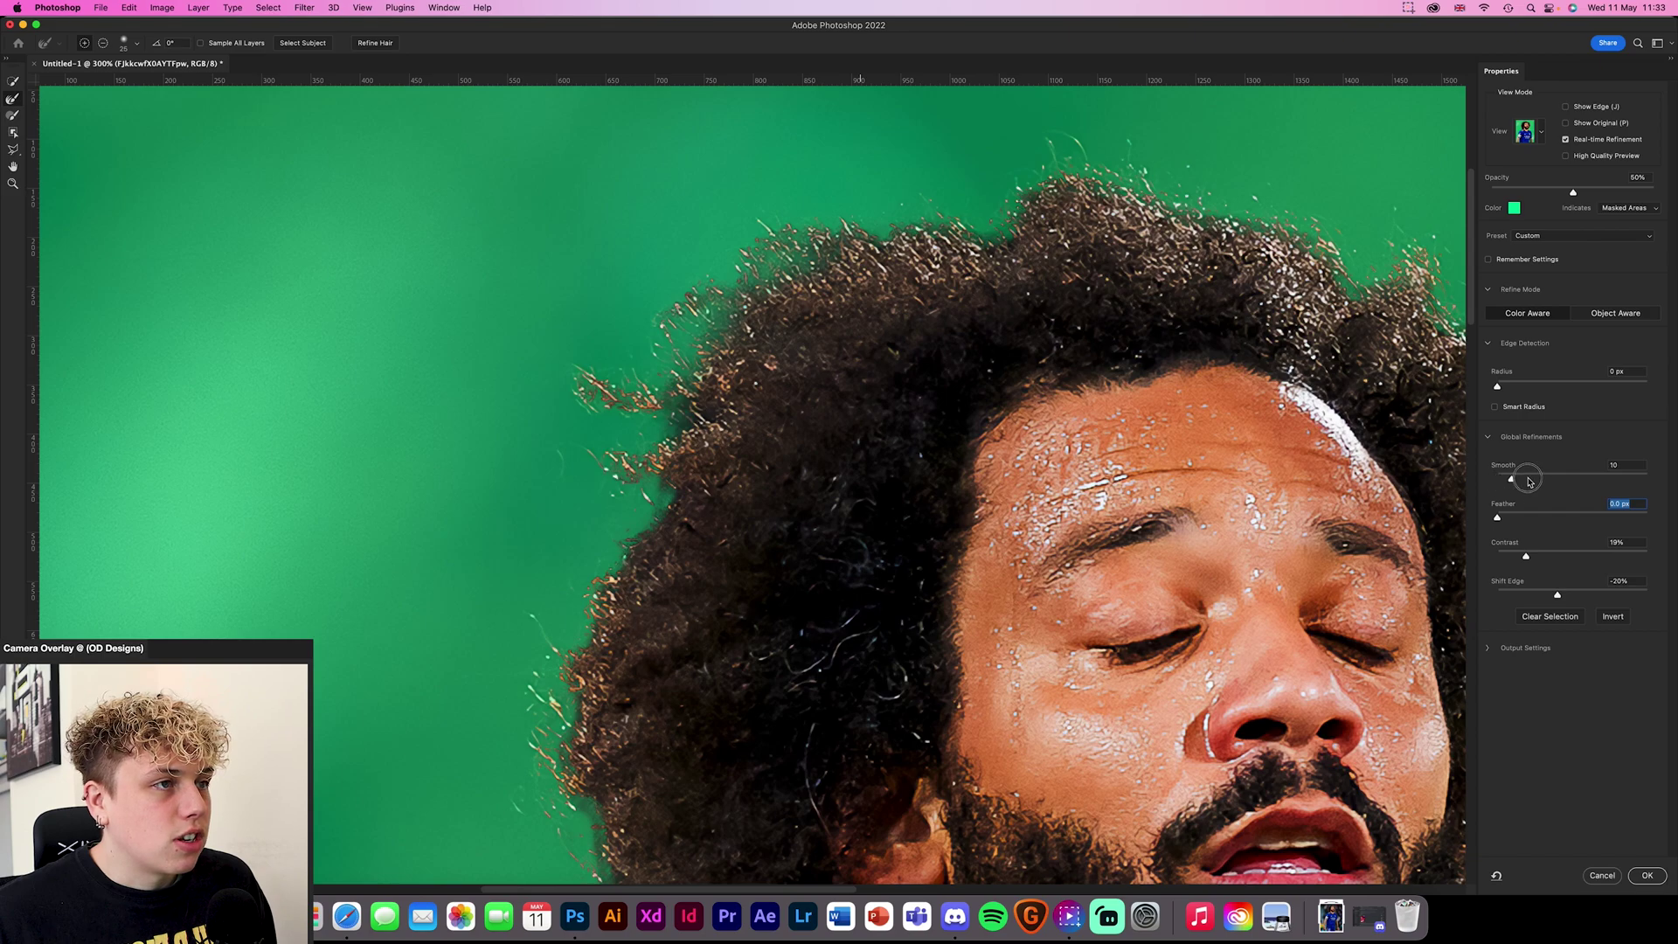
{"action": "mouse_move", "coordinate": [1539, 480]}
{"action": "left_mouse_down"}
{"action": "mouse_move", "coordinate": [1565, 478]}
{"action": "mouse_move", "coordinate": [1509, 485]}
{"action": "left_mouse_up"}
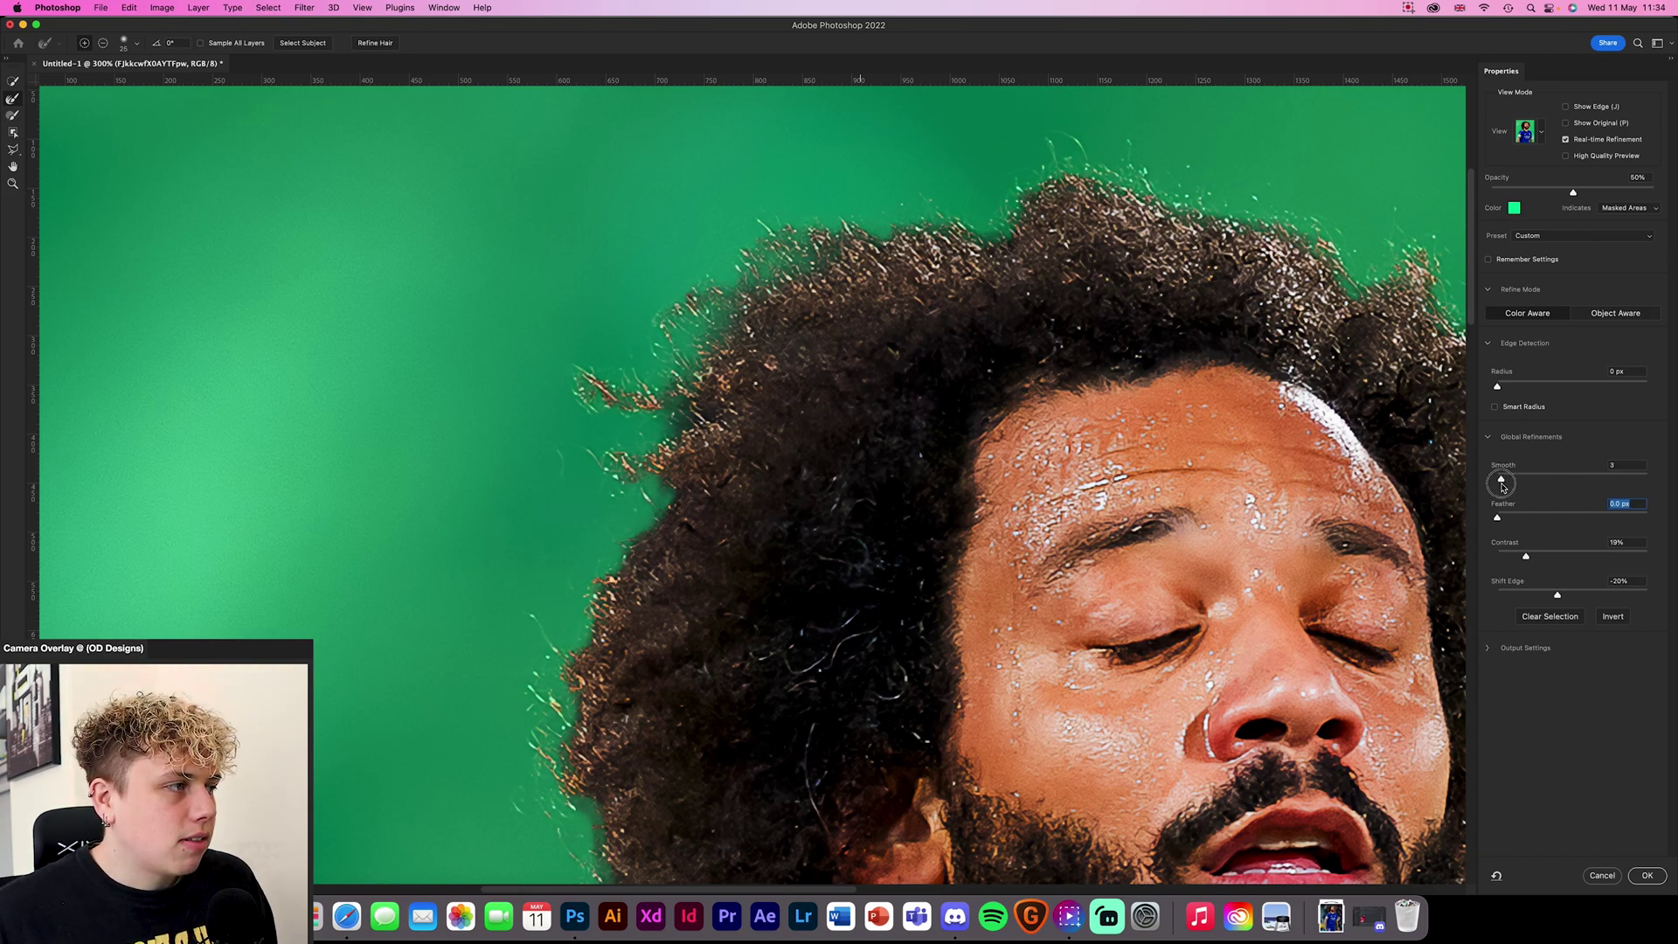
Try a larger edge detection radius on the hair, and return it to 0 px
{"action": "left_click_drag", "start_coordinate": [1500, 390], "coordinate": [1600, 391]}
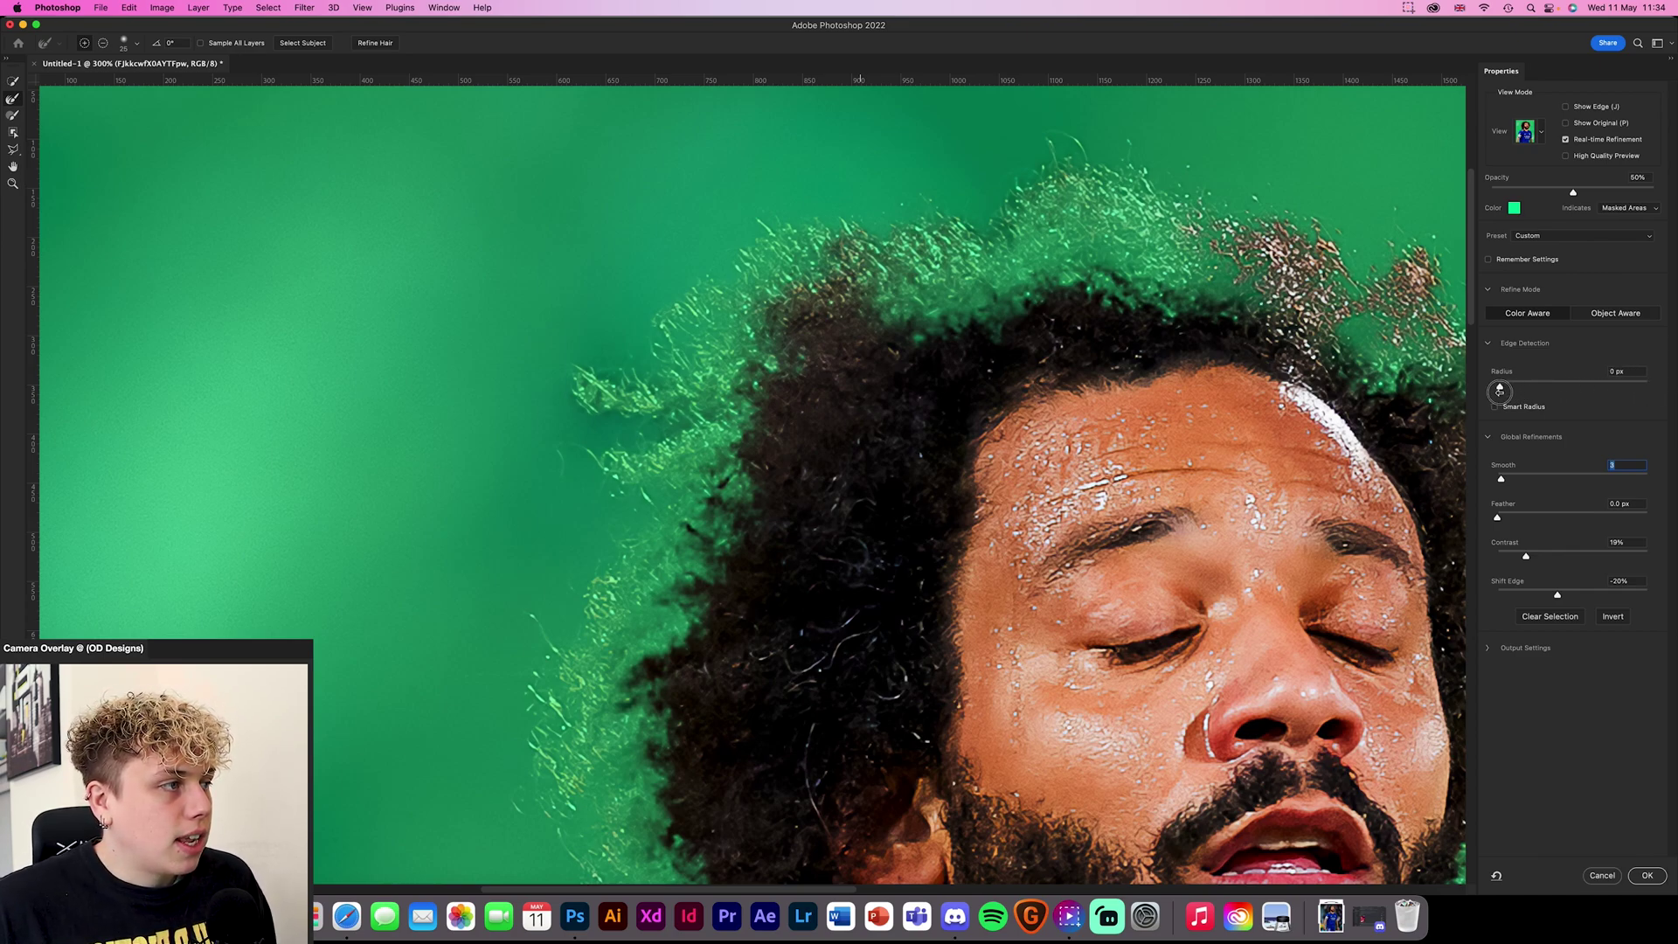
{"action": "left_click_drag", "start_coordinate": [1500, 392], "coordinate": [1489, 394]}
{"action": "key", "text": "shift+Tab"}
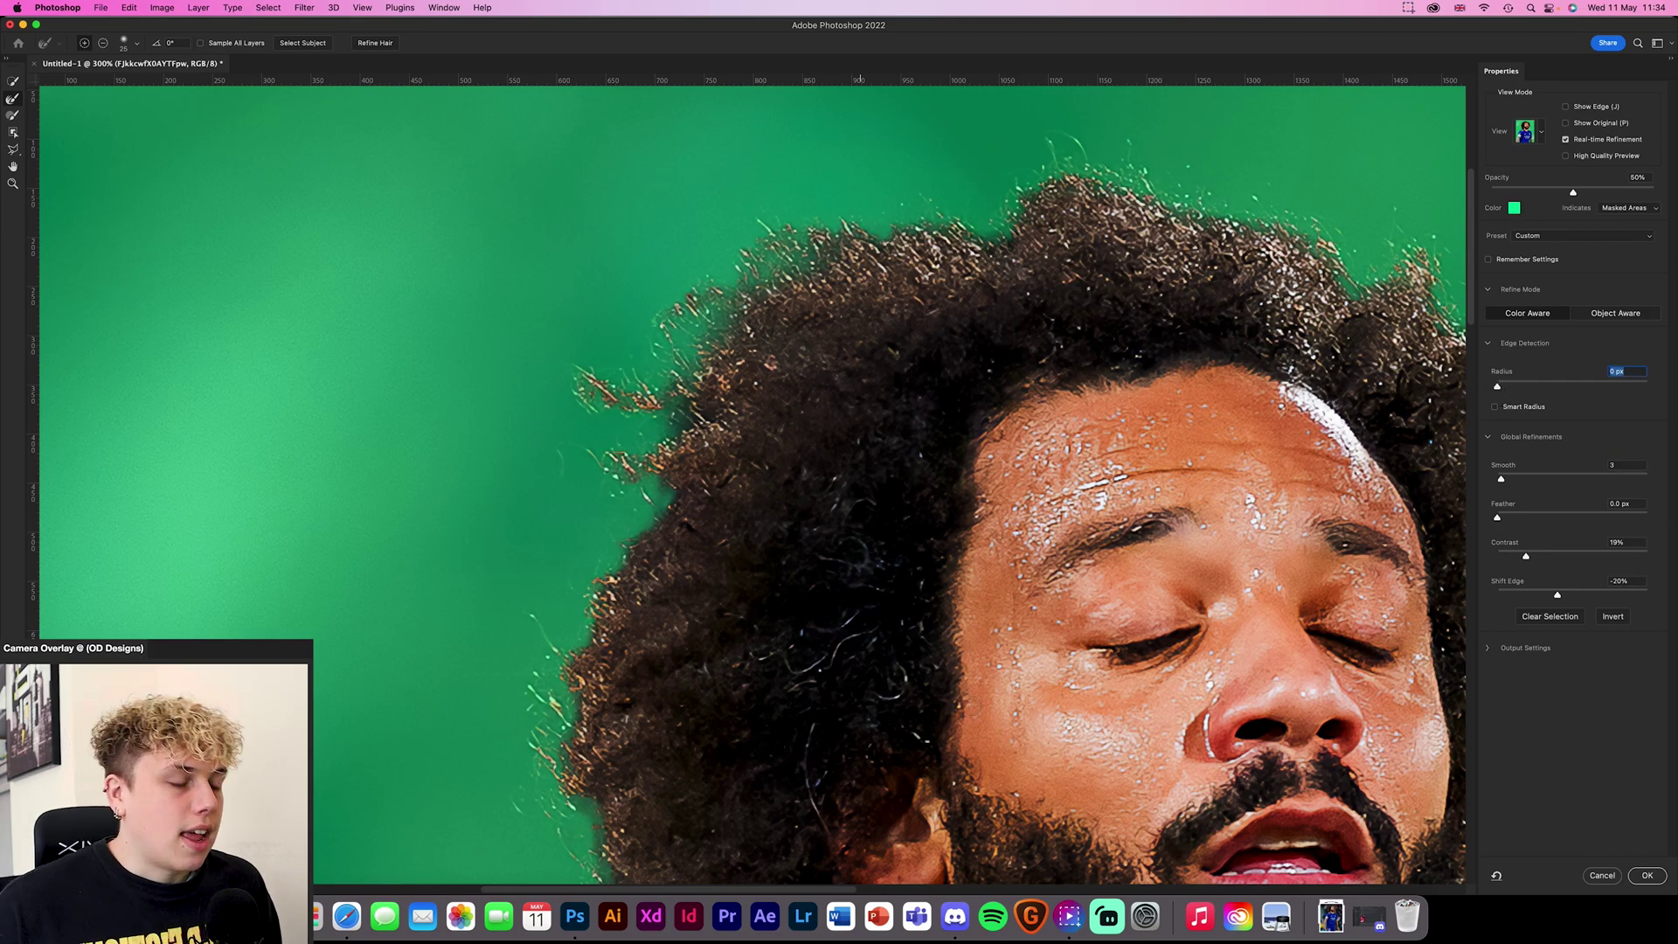
Accept the refined selection, add it as a layer mask on the player photo layer, and switch to the Move tool
{"action": "key", "text": "super+0"}
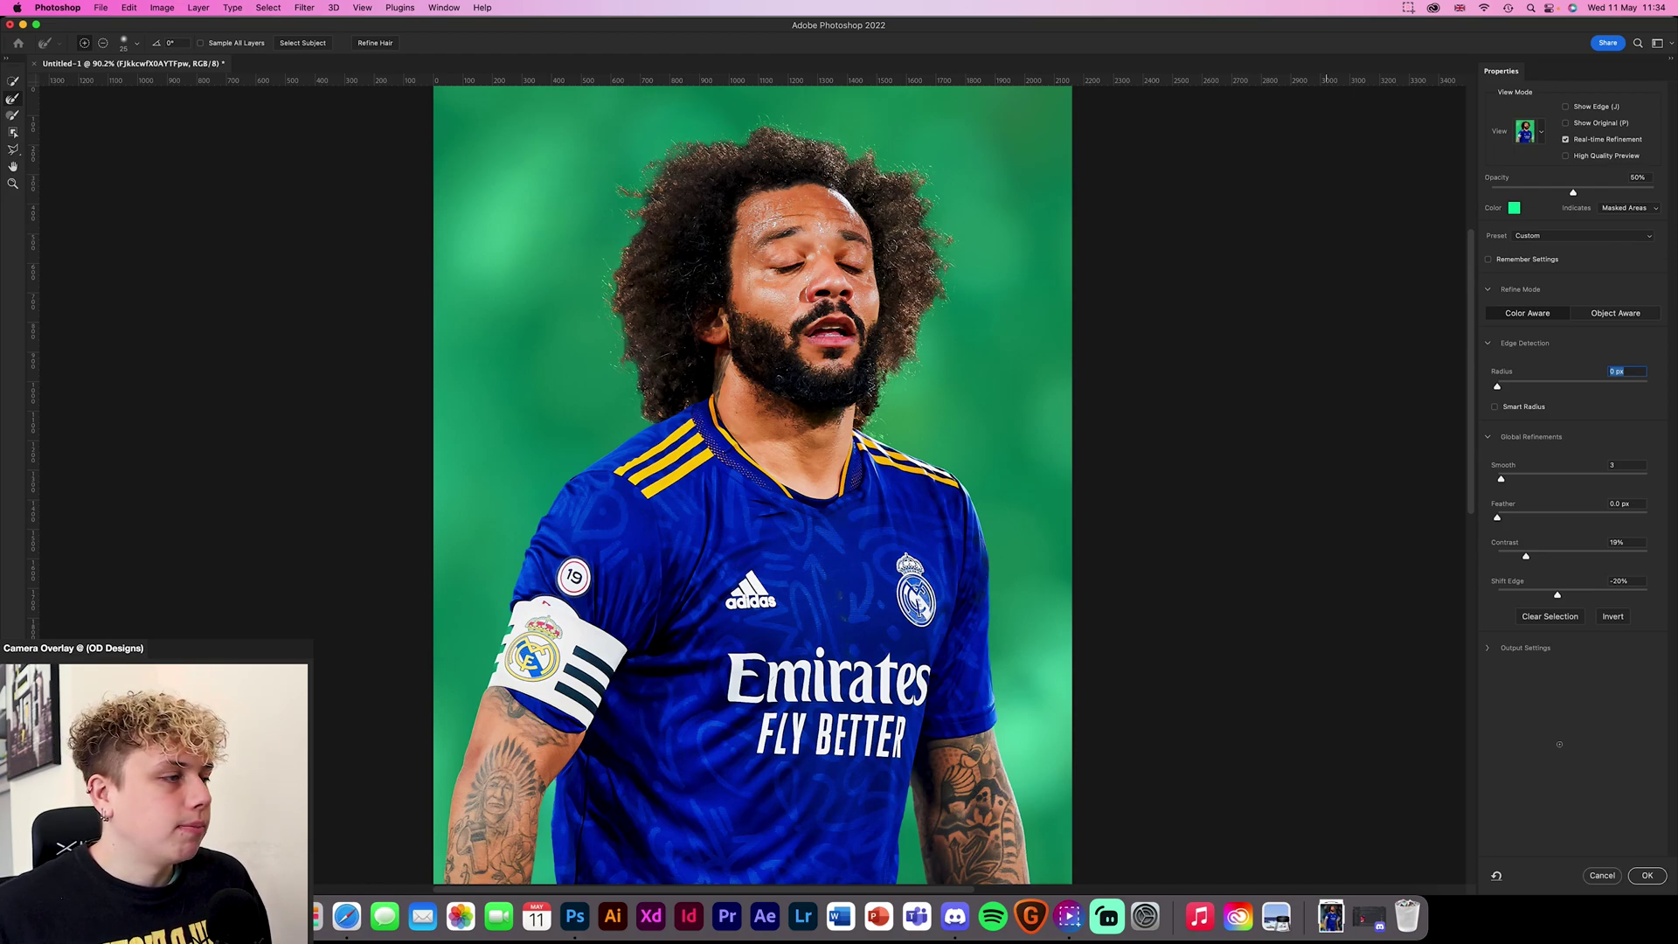
{"action": "left_click", "coordinate": [1644, 875]}
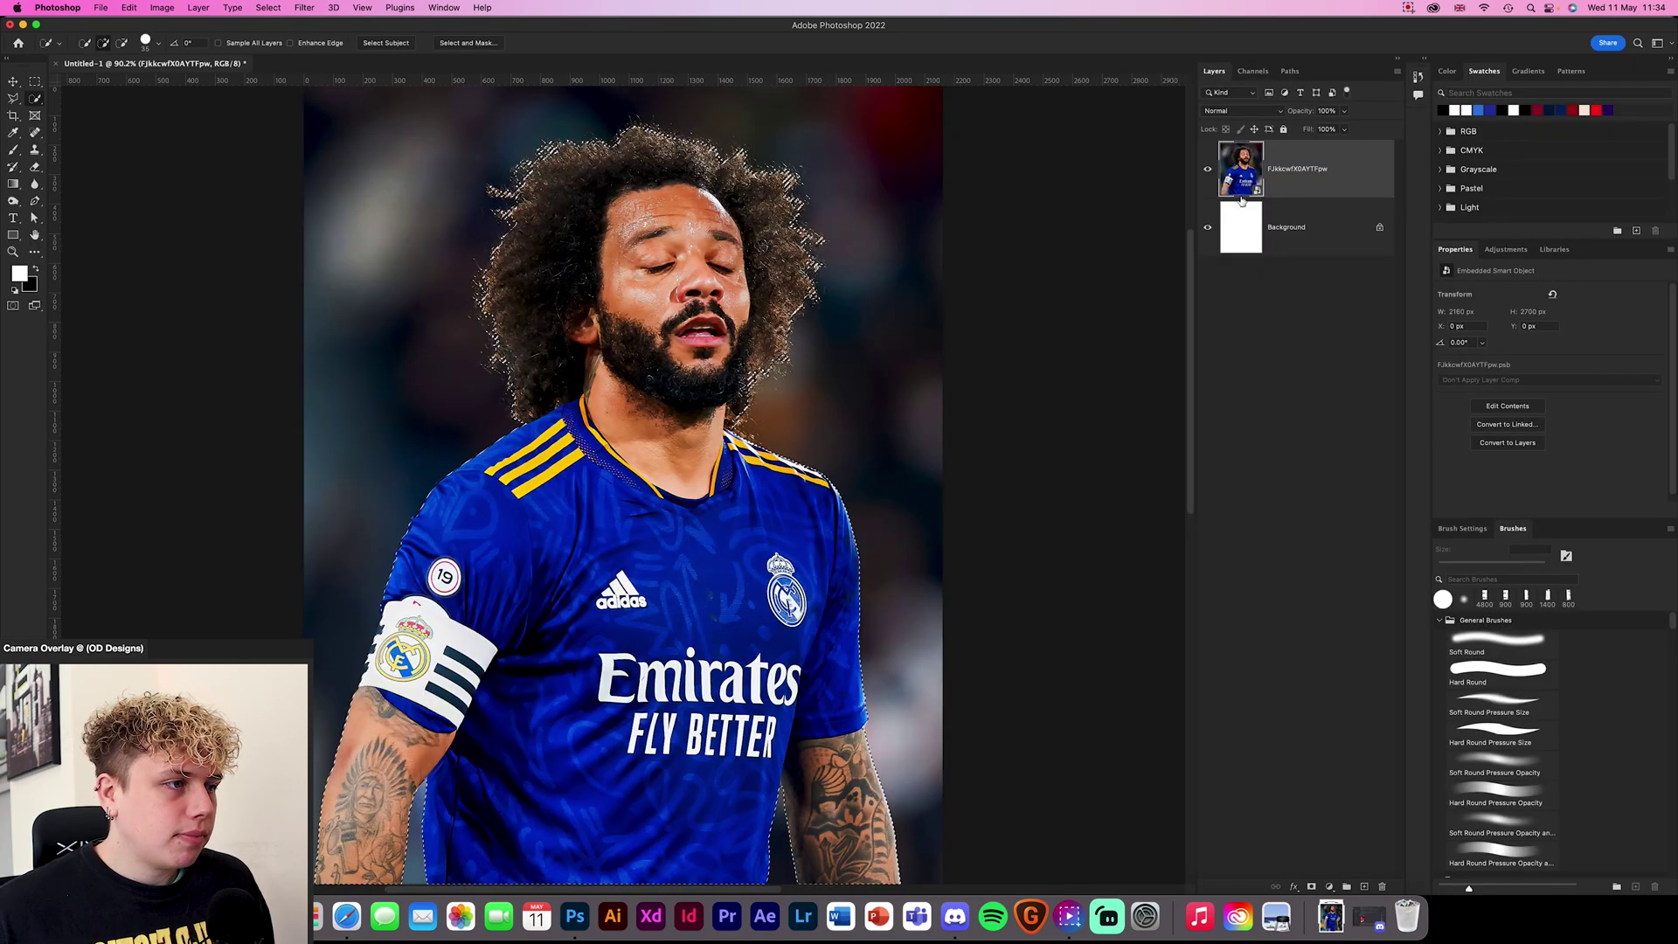
{"action": "left_click", "coordinate": [1311, 886]}
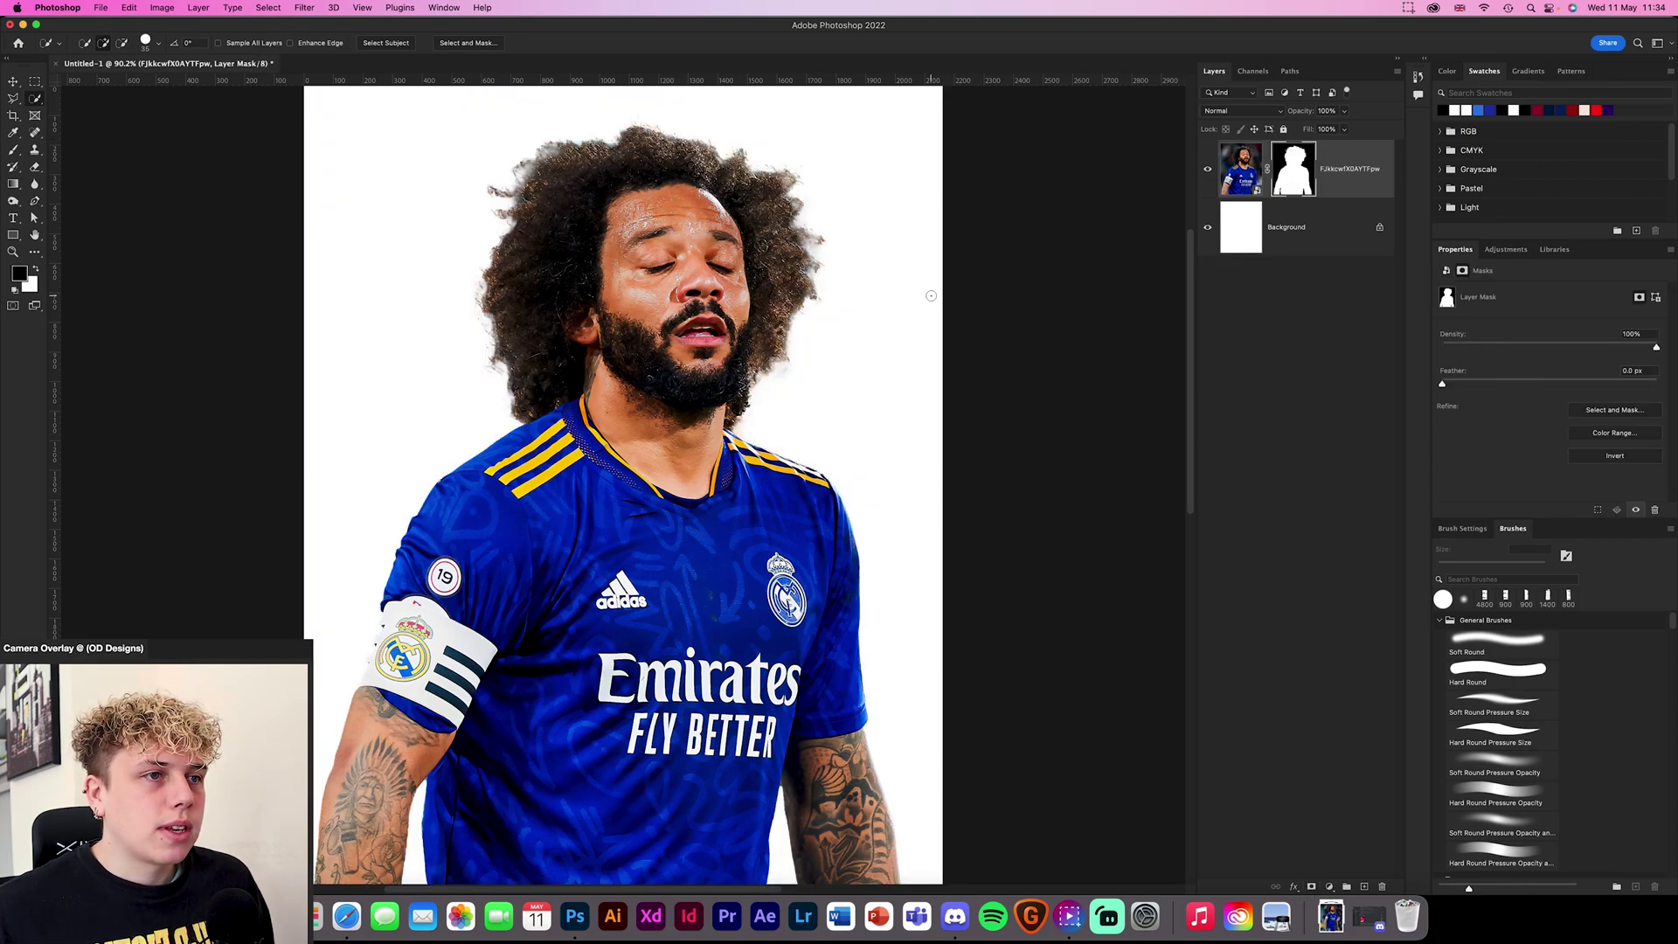
{"action": "left_click", "coordinate": [13, 84]}
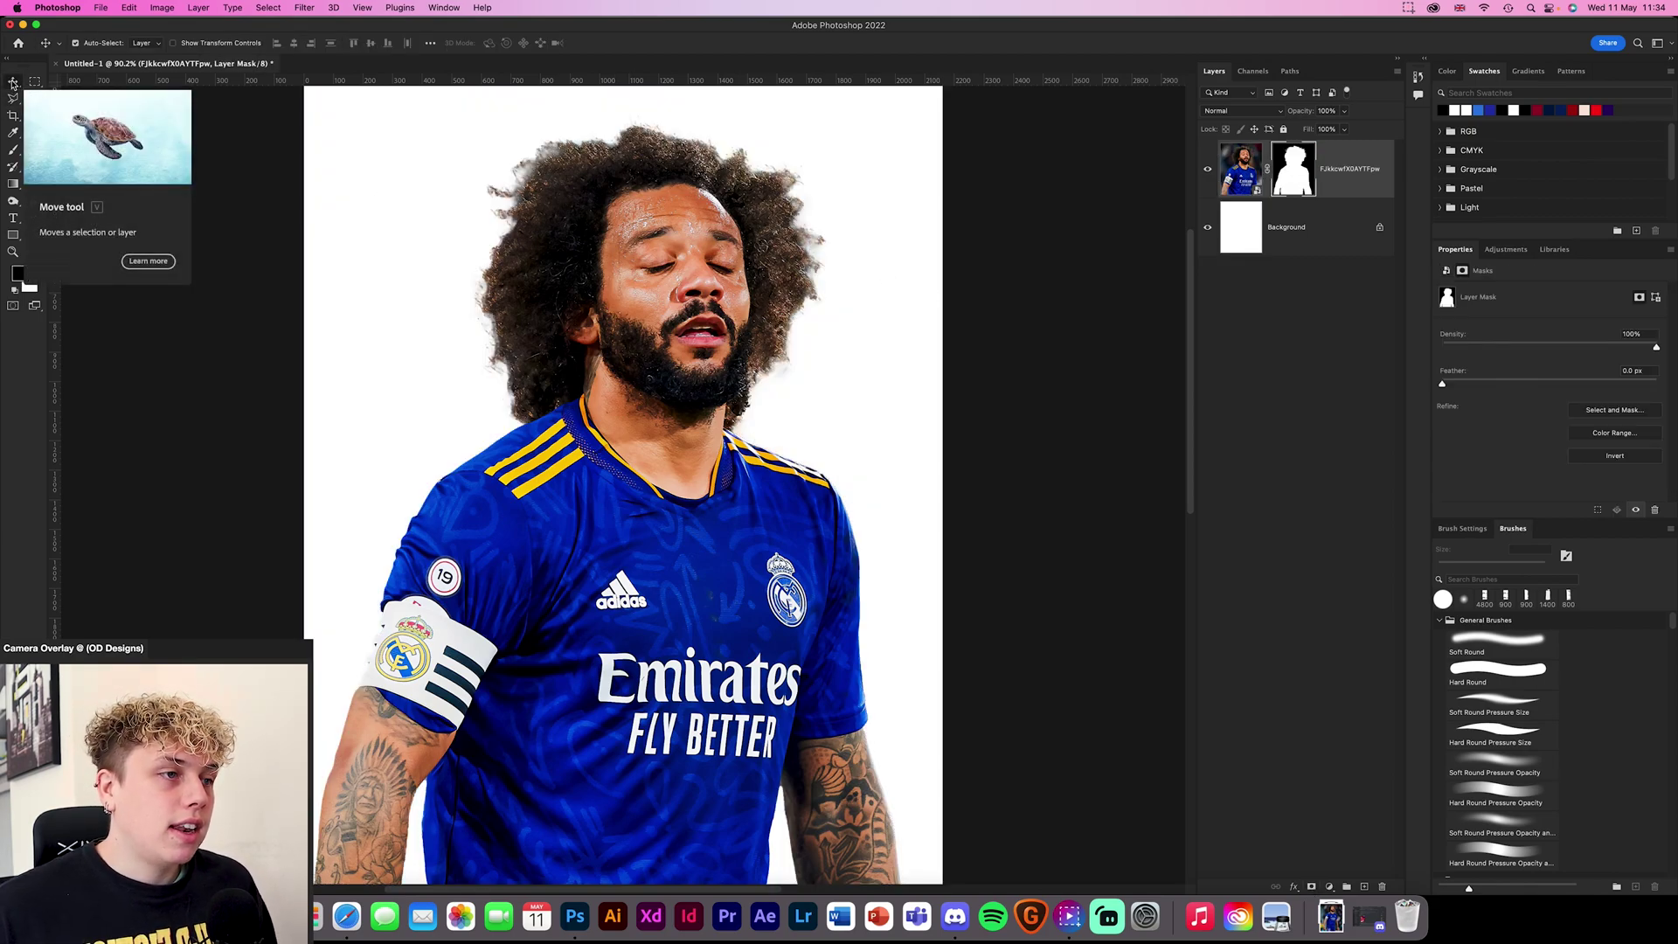
Examine the masked hair edges up close and choose the Soft Round brush for retouching the layer mask
{"action": "key", "text": "super+equal"}
{"action": "key", "text": "super+equal"}
{"action": "key", "text": "super+equal"}
{"action": "key", "text": "super+equal"}
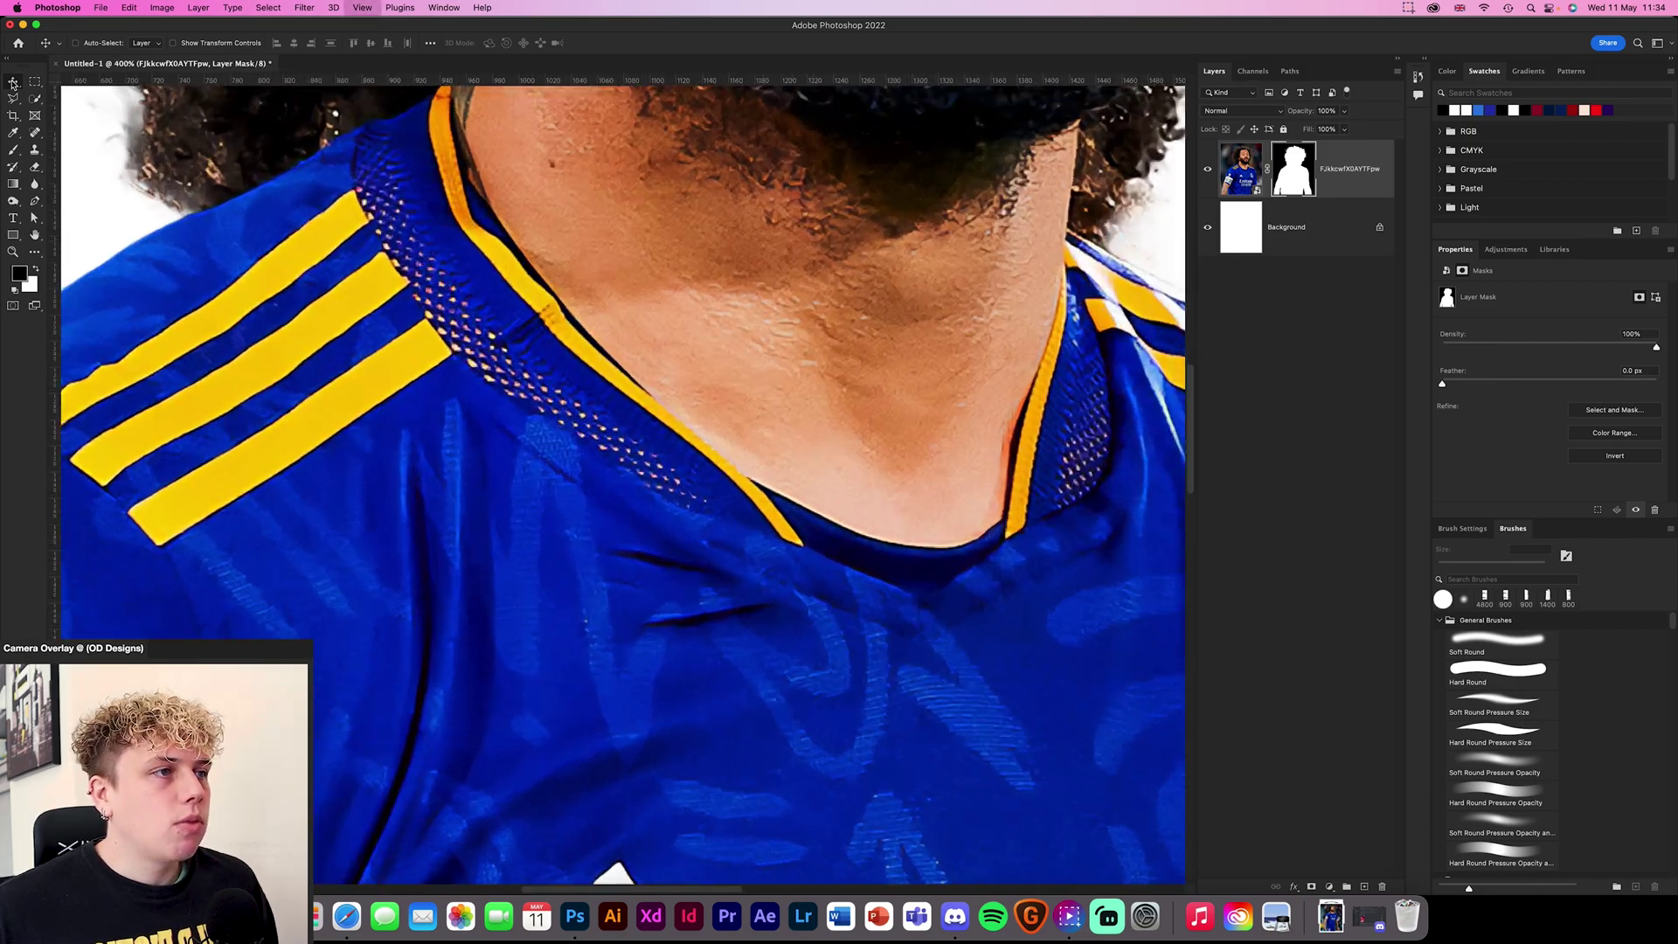
{"action": "scroll", "coordinate": [795, 349], "scroll_direction": "up", "scroll_amount": 15}
{"action": "scroll", "coordinate": [795, 350], "scroll_direction": "right", "scroll_amount": 5}
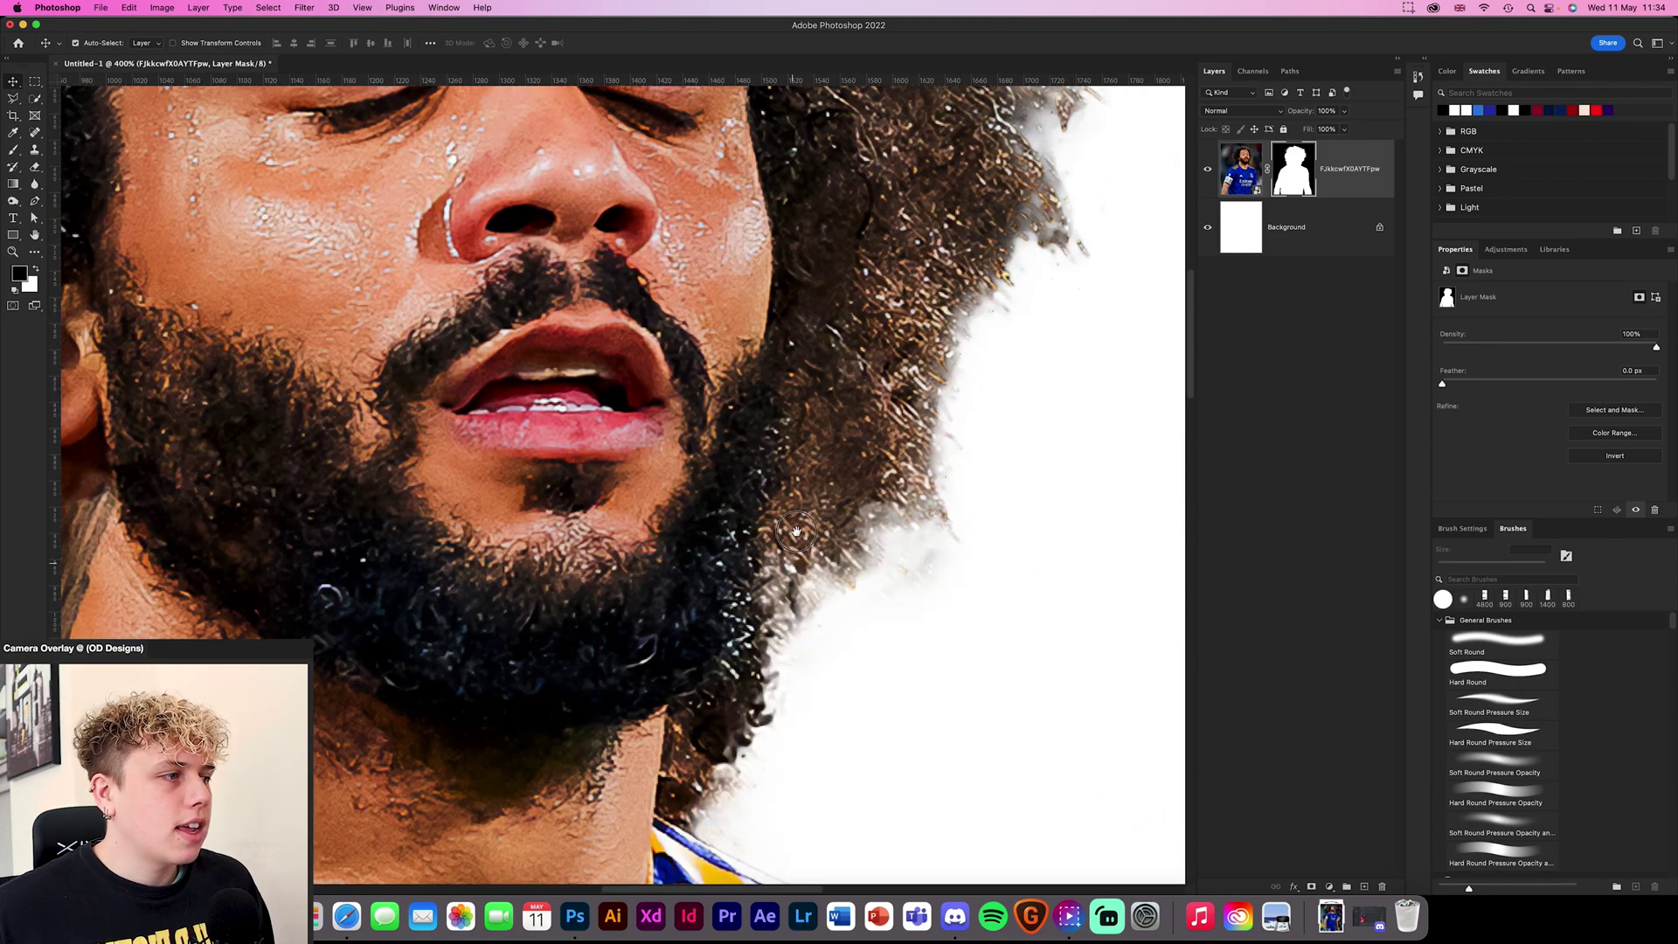
{"action": "left_click", "coordinate": [1475, 648]}
{"action": "scroll", "coordinate": [756, 333], "scroll_direction": "up", "scroll_amount": 15}
{"action": "scroll", "coordinate": [756, 333], "scroll_direction": "right", "scroll_amount": 3}
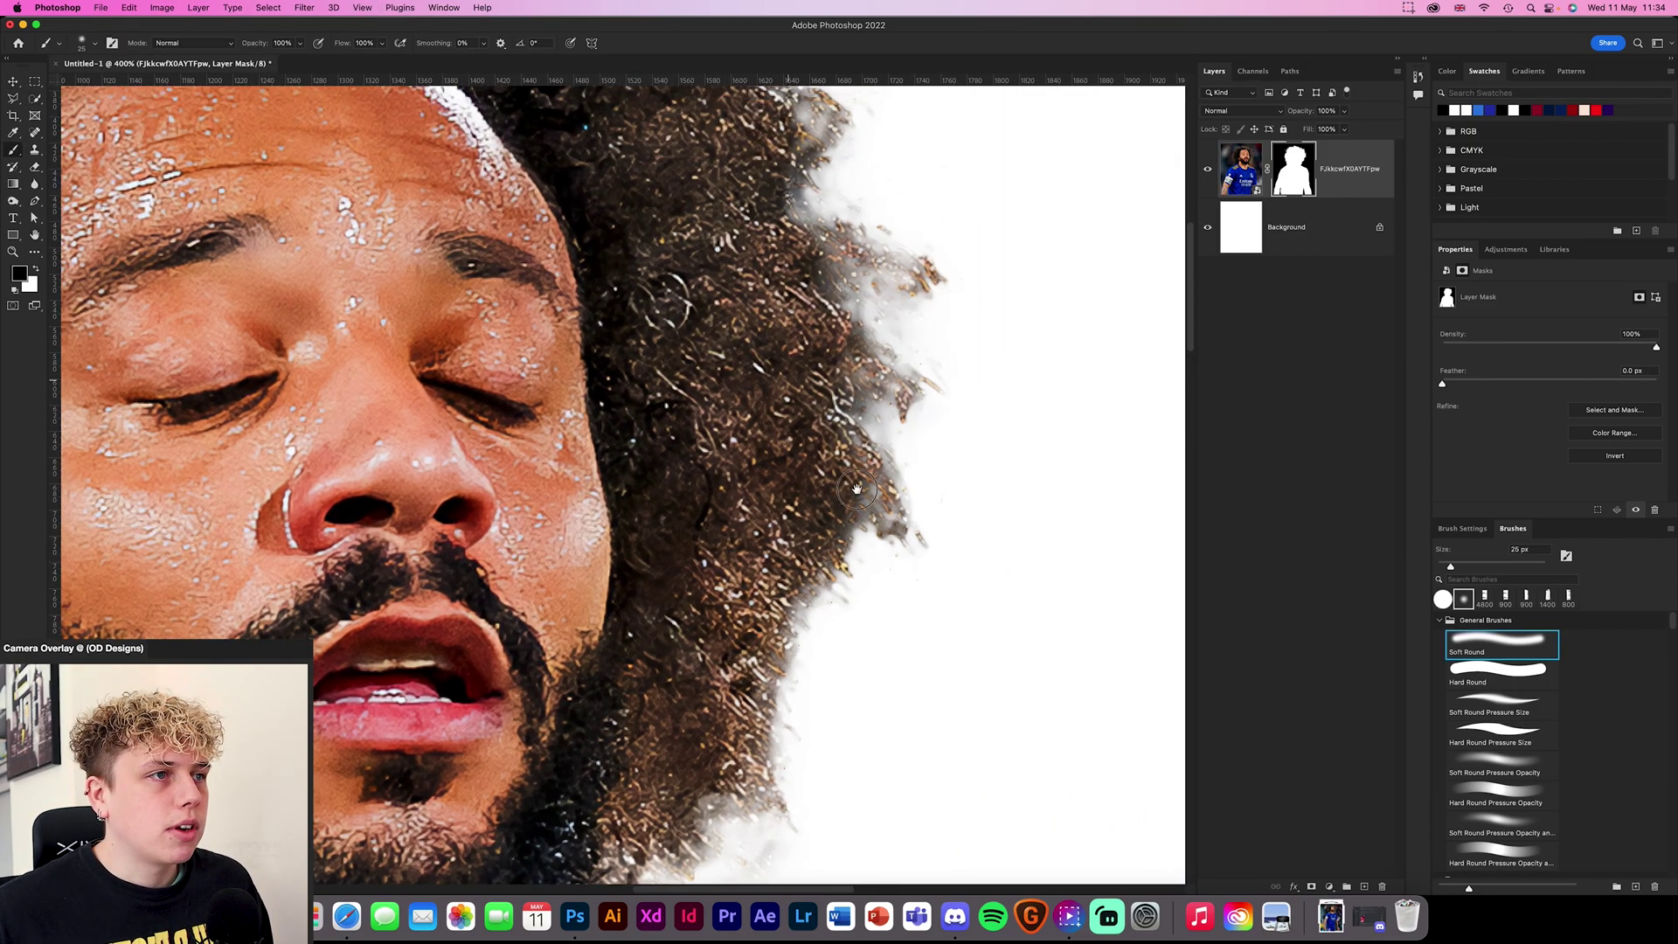
{"action": "scroll", "coordinate": [756, 333], "scroll_direction": "up", "scroll_amount": 10}
{"action": "scroll", "coordinate": [756, 333], "scroll_direction": "left", "scroll_amount": 2}
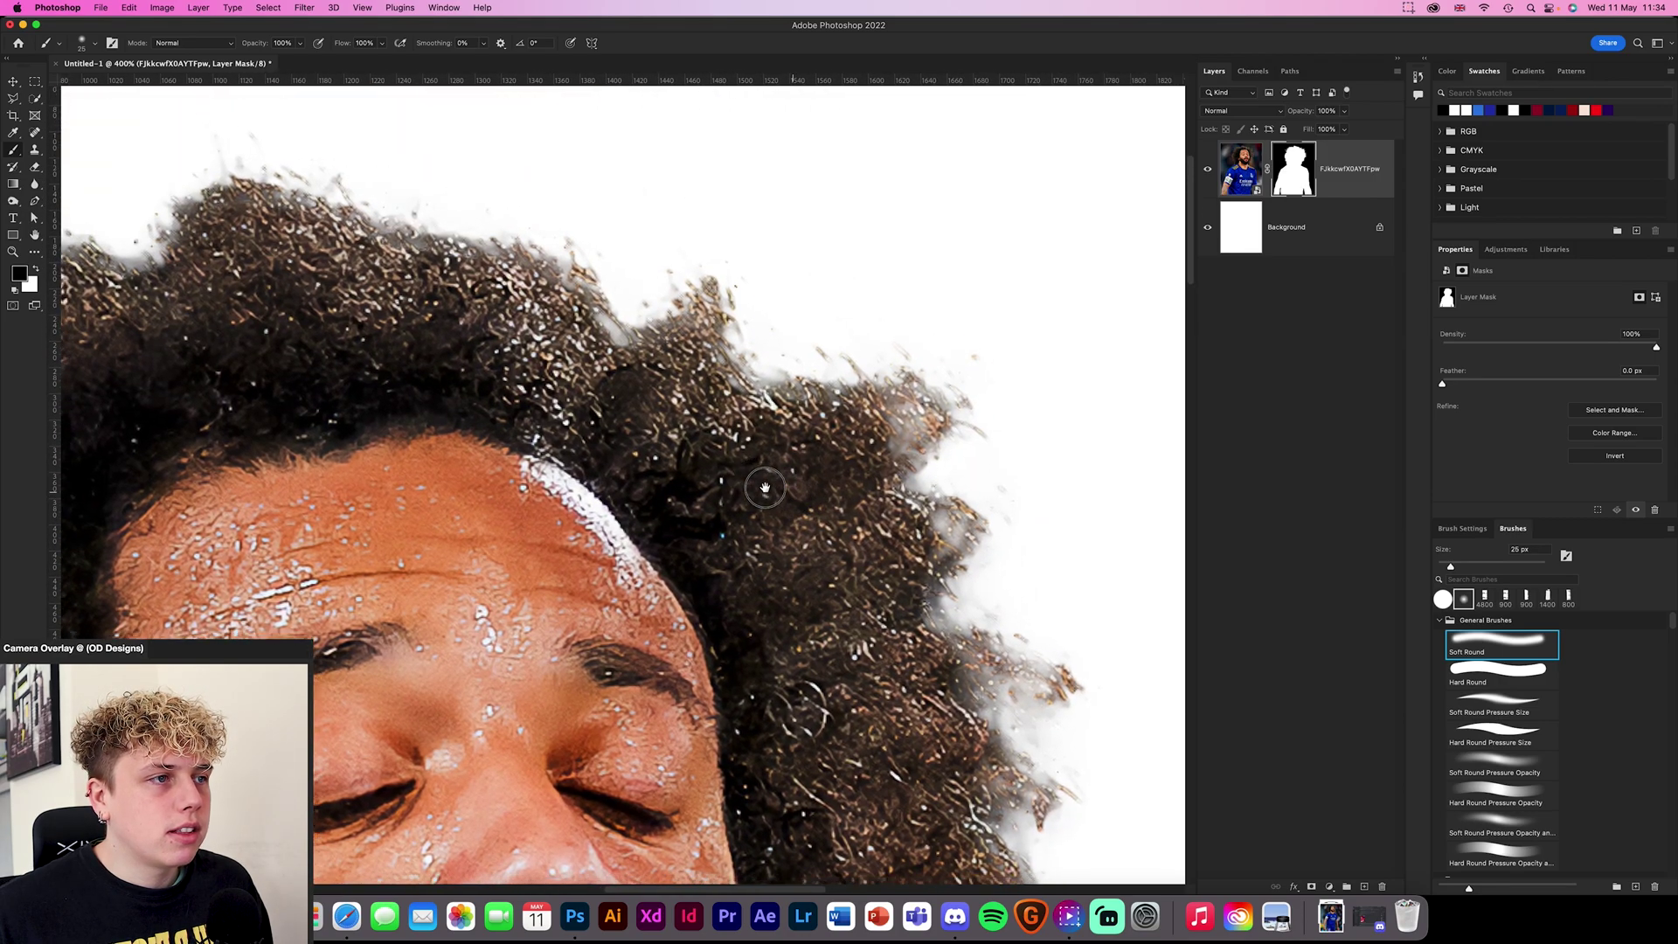
Undo the stray mask stroke, switch the foreground colour to white and paint back the faded hair on the upper right
{"action": "mouse_move", "coordinate": [876, 415]}
{"action": "left_mouse_down"}
{"action": "mouse_move", "coordinate": [824, 408]}
{"action": "mouse_move", "coordinate": [879, 399]}
{"action": "mouse_move", "coordinate": [698, 395]}
{"action": "mouse_move", "coordinate": [720, 398]}
{"action": "mouse_move", "coordinate": [684, 360]}
{"action": "mouse_move", "coordinate": [623, 352]}
{"action": "mouse_move", "coordinate": [539, 278]}
{"action": "mouse_move", "coordinate": [459, 263]}
{"action": "left_mouse_up"}
{"action": "key", "text": "super+z"}
{"action": "key", "text": "x"}
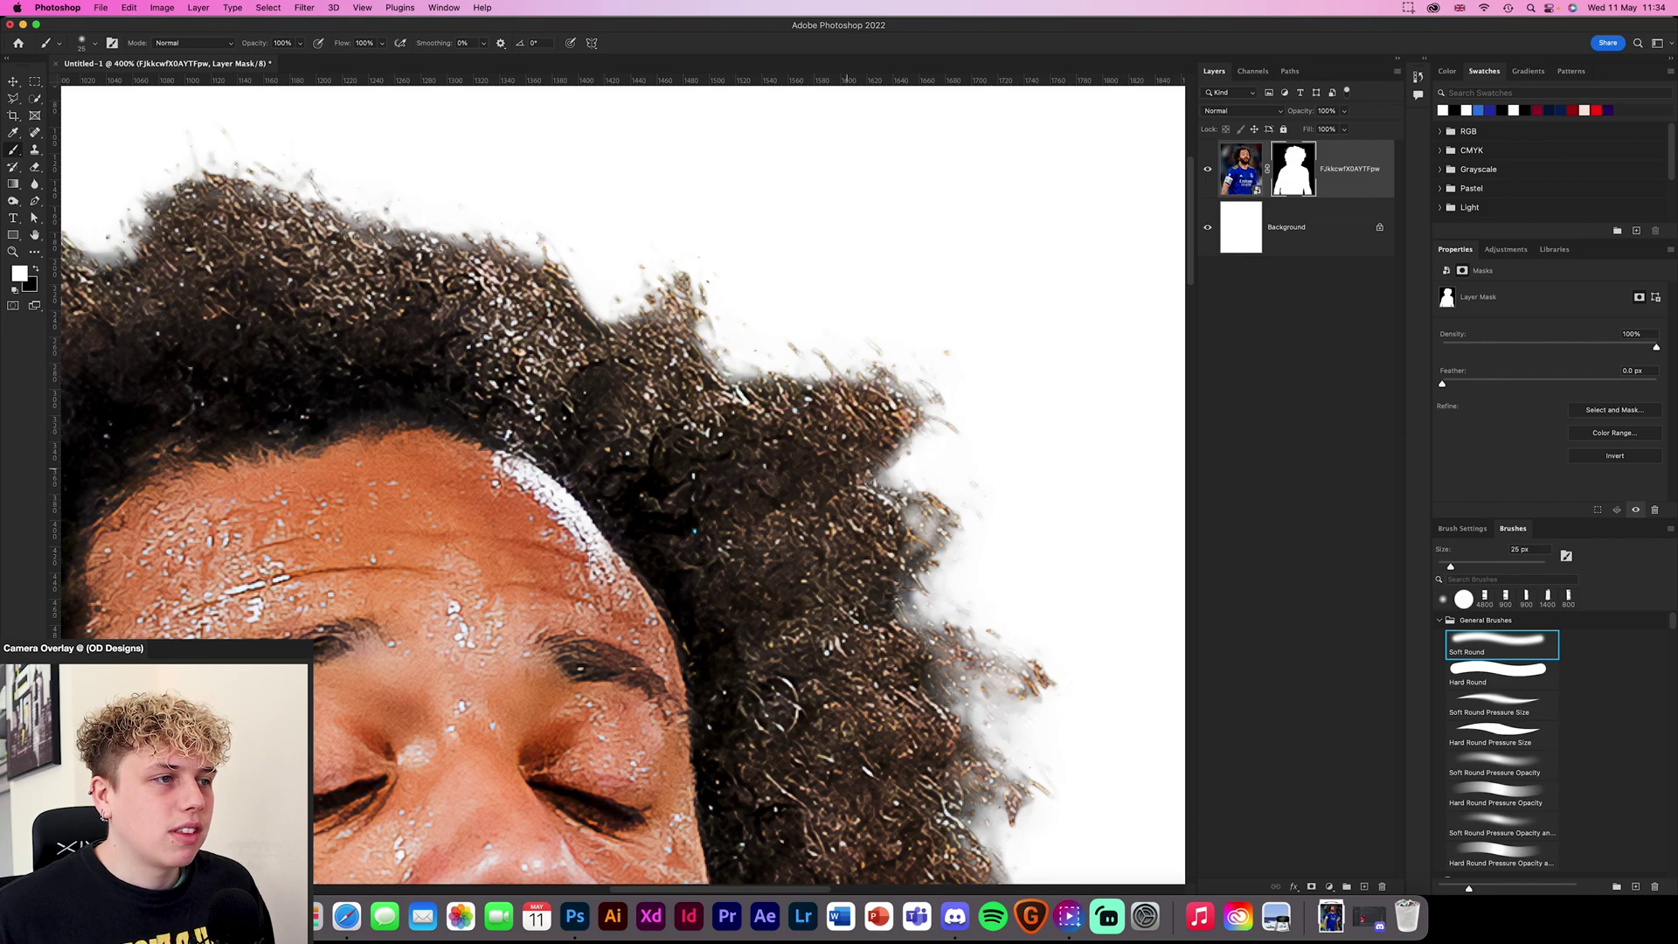
{"action": "mouse_move", "coordinate": [884, 507]}
{"action": "left_mouse_down"}
{"action": "mouse_move", "coordinate": [930, 518]}
{"action": "mouse_move", "coordinate": [887, 548]}
{"action": "mouse_move", "coordinate": [915, 530]}
{"action": "mouse_move", "coordinate": [882, 578]}
{"action": "mouse_move", "coordinate": [917, 637]}
{"action": "left_mouse_up"}
{"action": "mouse_move", "coordinate": [717, 496]}
{"action": "left_mouse_down"}
{"action": "mouse_move", "coordinate": [415, 229]}
{"action": "mouse_move", "coordinate": [429, 237]}
{"action": "left_mouse_up"}
{"action": "mouse_move", "coordinate": [616, 382]}
{"action": "left_mouse_down"}
{"action": "mouse_move", "coordinate": [734, 420]}
{"action": "mouse_move", "coordinate": [628, 437]}
{"action": "mouse_move", "coordinate": [639, 405]}
{"action": "mouse_move", "coordinate": [705, 411]}
{"action": "mouse_move", "coordinate": [650, 388]}
{"action": "mouse_move", "coordinate": [603, 323]}
{"action": "left_mouse_up"}
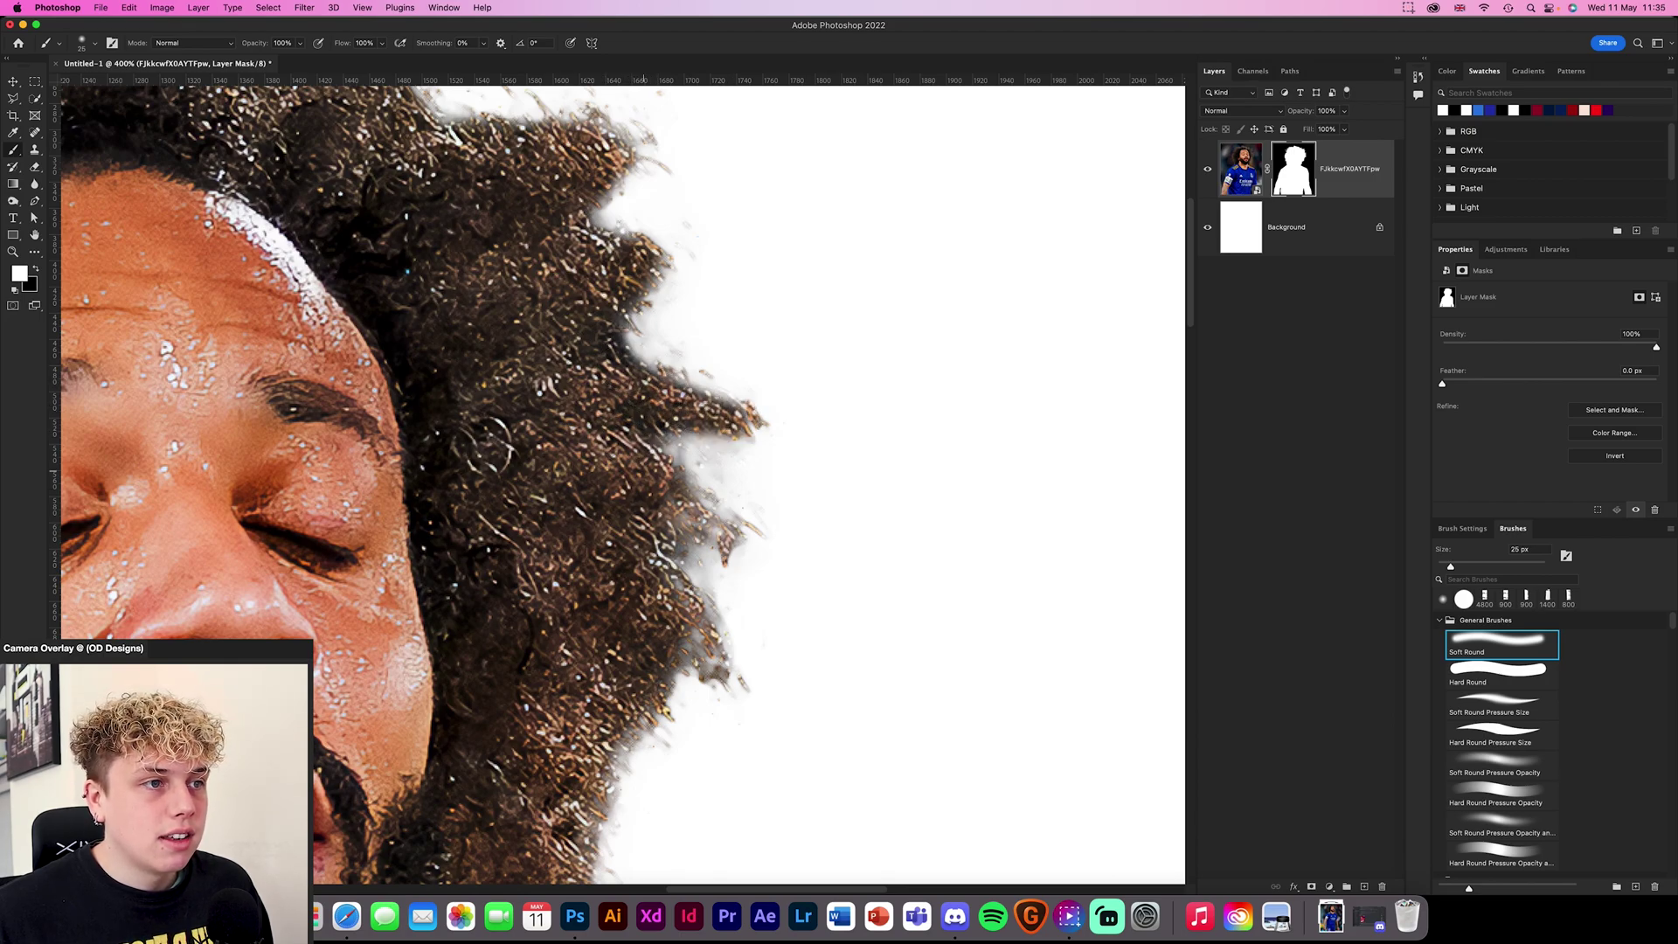
Paint white on the layer mask along the hair's right side down towards the neck to restore faded curls
{"action": "mouse_move", "coordinate": [665, 475]}
{"action": "left_mouse_down"}
{"action": "mouse_move", "coordinate": [711, 547]}
{"action": "mouse_move", "coordinate": [673, 511]}
{"action": "mouse_move", "coordinate": [666, 602]}
{"action": "mouse_move", "coordinate": [633, 347]}
{"action": "mouse_move", "coordinate": [651, 343]}
{"action": "mouse_move", "coordinate": [683, 418]}
{"action": "mouse_move", "coordinate": [639, 397]}
{"action": "left_mouse_up"}
{"action": "left_click_drag", "start_coordinate": [548, 451], "coordinate": [758, 329]}
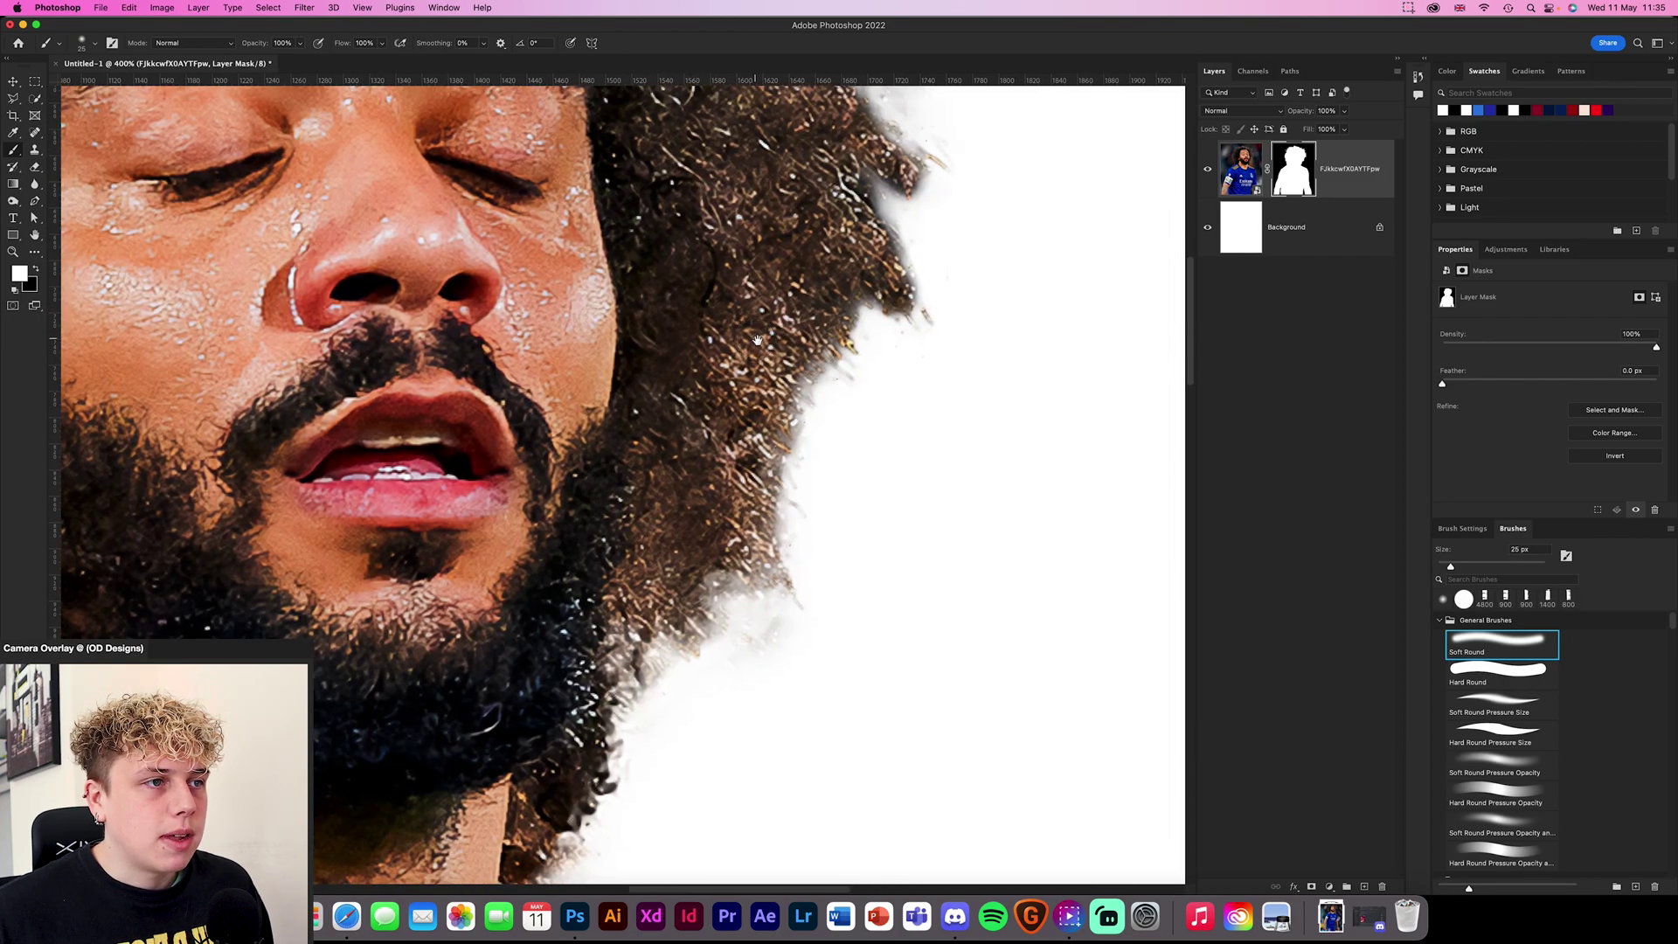
{"action": "mouse_move", "coordinate": [648, 636]}
{"action": "left_mouse_down"}
{"action": "mouse_move", "coordinate": [613, 616]}
{"action": "mouse_move", "coordinate": [596, 704]}
{"action": "mouse_move", "coordinate": [668, 619]}
{"action": "mouse_move", "coordinate": [769, 568]}
{"action": "mouse_move", "coordinate": [752, 536]}
{"action": "left_mouse_up"}
{"action": "left_click_drag", "start_coordinate": [481, 635], "coordinate": [651, 461]}
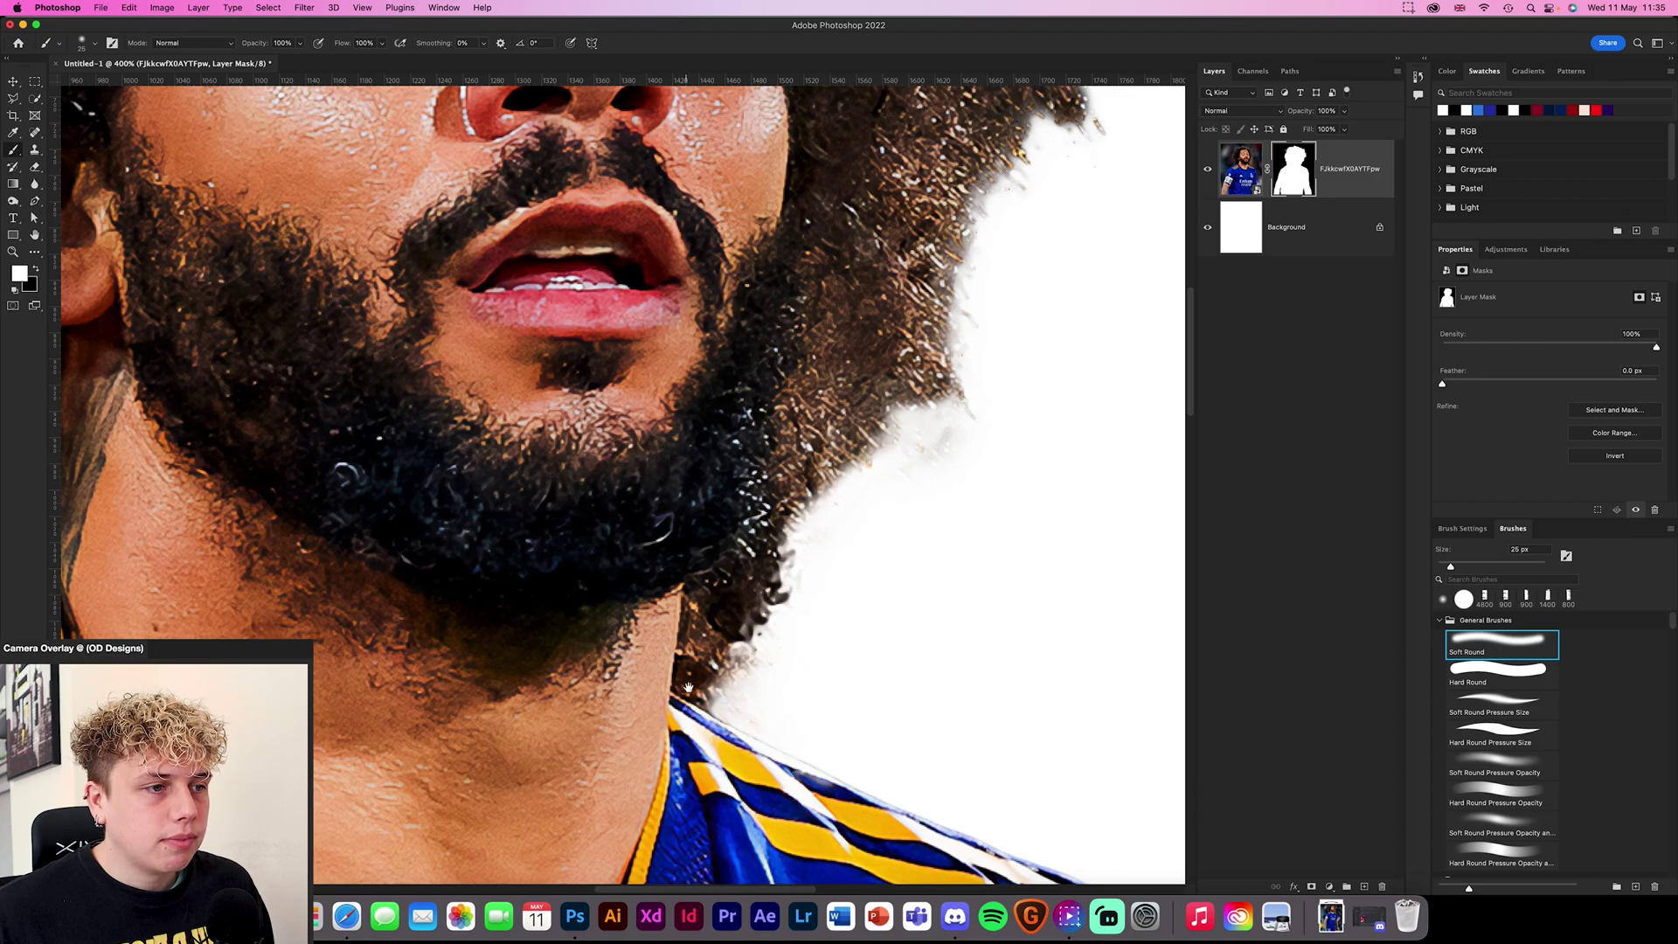
Retouch the layer mask along the hair's lower left edge, hiding the pale fringe with black and restoring missing curls with white
{"action": "left_click_drag", "start_coordinate": [454, 584], "coordinate": [869, 652]}
{"action": "scroll", "coordinate": [671, 566], "scroll_direction": "left", "scroll_amount": 10}
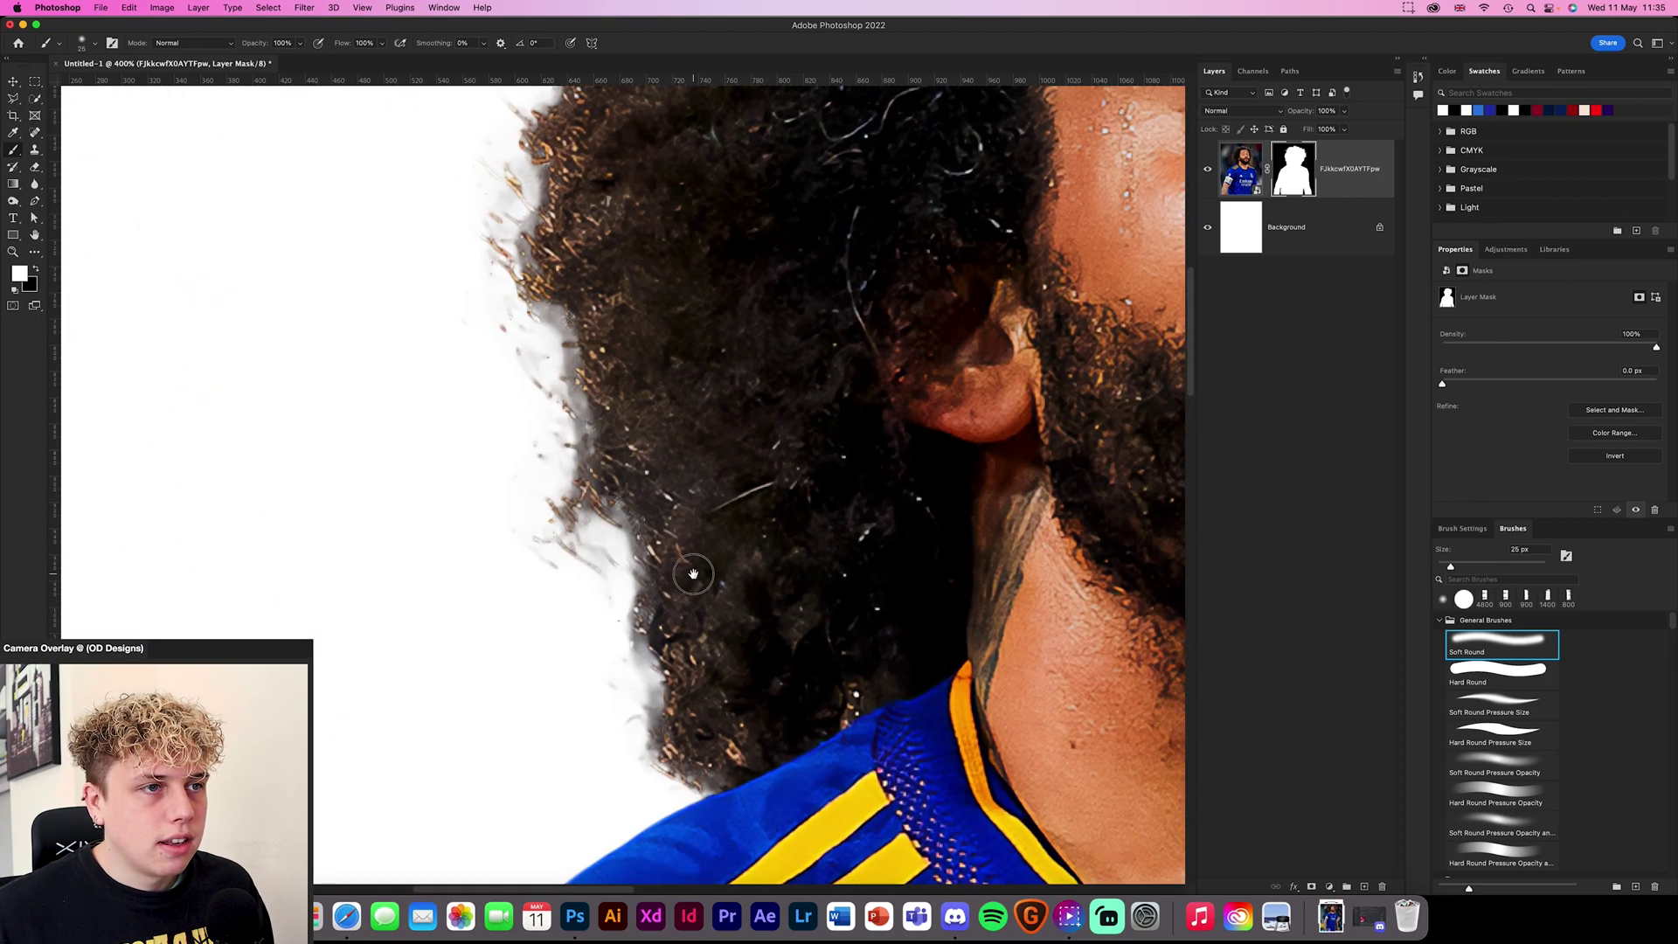
{"action": "key", "text": "x"}
{"action": "mouse_move", "coordinate": [548, 320]}
{"action": "left_mouse_down"}
{"action": "mouse_move", "coordinate": [570, 430]}
{"action": "mouse_move", "coordinate": [555, 461]}
{"action": "mouse_move", "coordinate": [509, 346]}
{"action": "mouse_move", "coordinate": [551, 398]}
{"action": "mouse_move", "coordinate": [526, 449]}
{"action": "mouse_move", "coordinate": [497, 312]}
{"action": "mouse_move", "coordinate": [539, 352]}
{"action": "left_mouse_up"}
{"action": "key", "text": "bracketright"}
{"action": "mouse_move", "coordinate": [540, 558]}
{"action": "left_mouse_down"}
{"action": "mouse_move", "coordinate": [571, 596]}
{"action": "mouse_move", "coordinate": [561, 547]}
{"action": "mouse_move", "coordinate": [600, 551]}
{"action": "left_mouse_up"}
{"action": "key", "text": "x"}
{"action": "mouse_move", "coordinate": [633, 649]}
{"action": "left_mouse_down"}
{"action": "mouse_move", "coordinate": [645, 749]}
{"action": "mouse_move", "coordinate": [626, 646]}
{"action": "mouse_move", "coordinate": [638, 600]}
{"action": "mouse_move", "coordinate": [601, 534]}
{"action": "left_mouse_up"}
{"action": "key", "text": "x"}
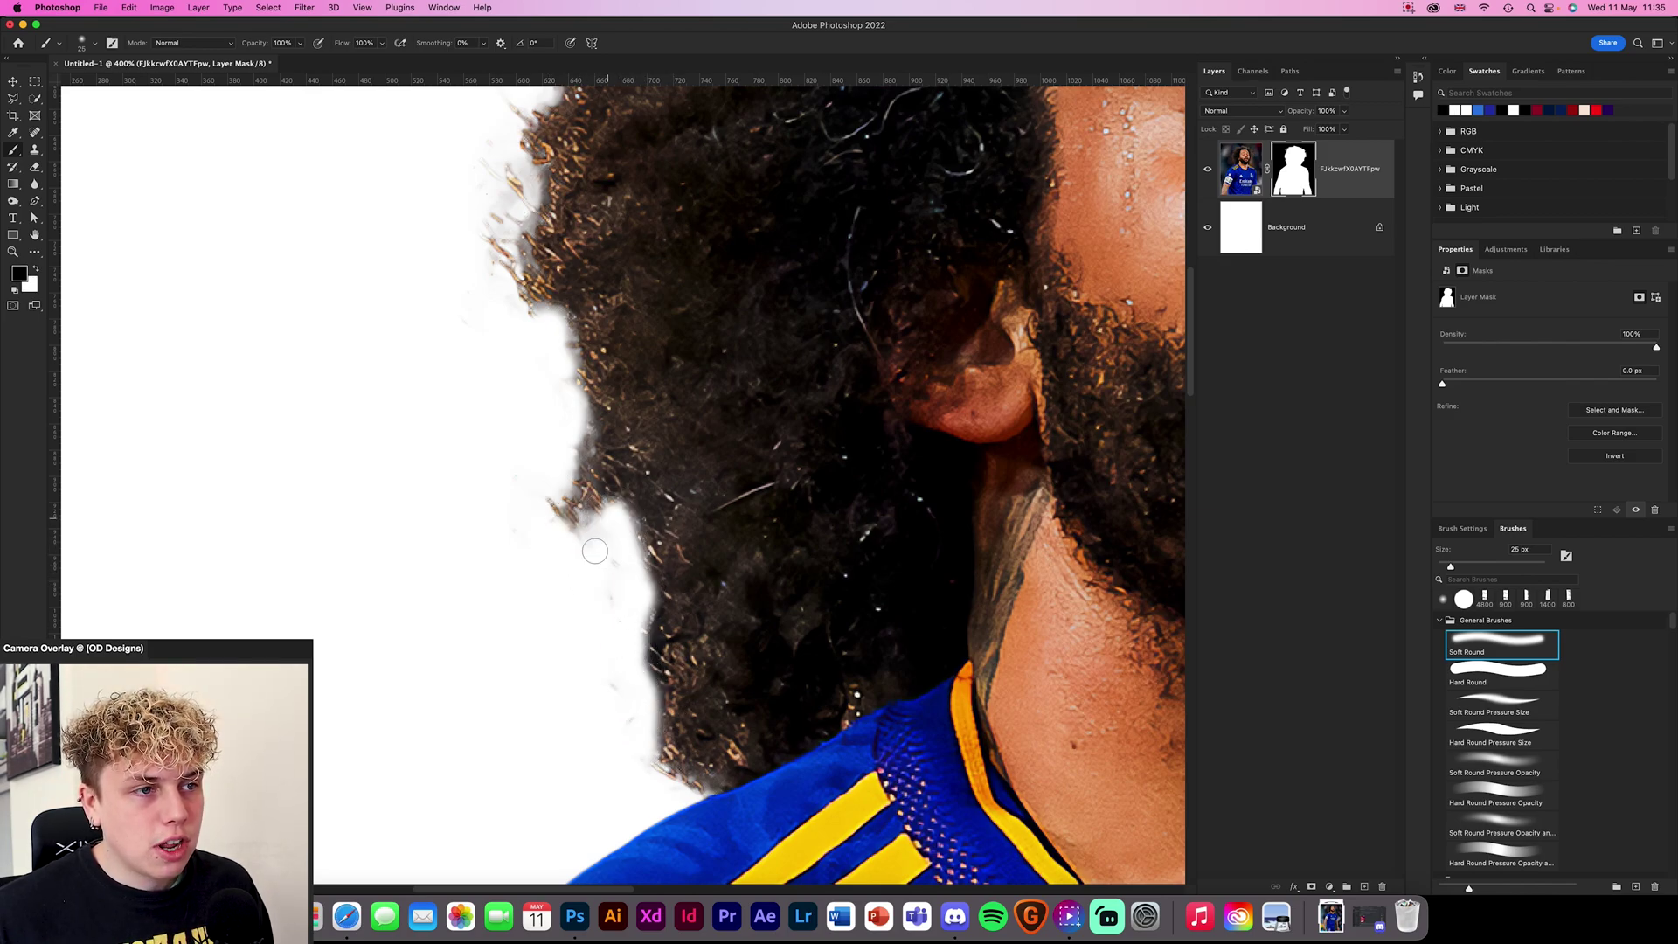
{"action": "mouse_move", "coordinate": [567, 457]}
{"action": "left_mouse_down"}
{"action": "mouse_move", "coordinate": [569, 371]}
{"action": "mouse_move", "coordinate": [606, 704]}
{"action": "left_mouse_up"}
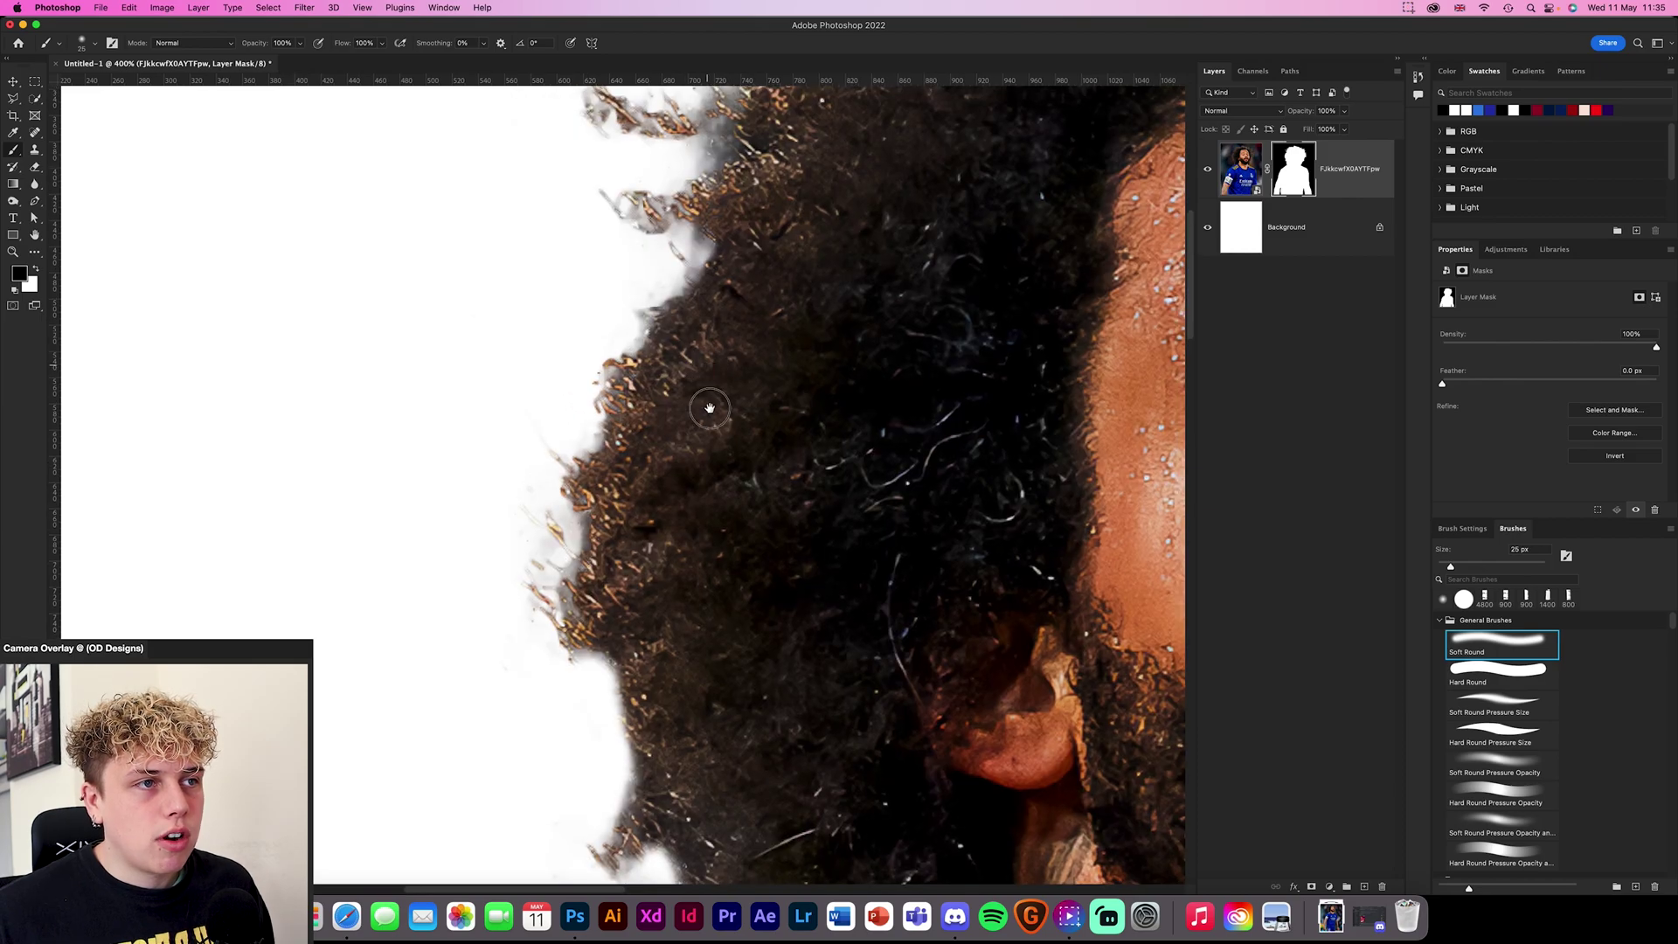
Paint white on the mask at the hair's upper left, and remove the two protruding tufts there with black
{"action": "left_click_drag", "start_coordinate": [708, 382], "coordinate": [698, 684]}
{"action": "key", "text": "x"}
{"action": "mouse_move", "coordinate": [705, 535]}
{"action": "left_mouse_down"}
{"action": "mouse_move", "coordinate": [626, 526]}
{"action": "mouse_move", "coordinate": [725, 504]}
{"action": "mouse_move", "coordinate": [710, 510]}
{"action": "mouse_move", "coordinate": [728, 437]}
{"action": "mouse_move", "coordinate": [615, 437]}
{"action": "mouse_move", "coordinate": [588, 418]}
{"action": "mouse_move", "coordinate": [699, 458]}
{"action": "mouse_move", "coordinate": [698, 500]}
{"action": "mouse_move", "coordinate": [712, 440]}
{"action": "mouse_move", "coordinate": [722, 455]}
{"action": "mouse_move", "coordinate": [758, 431]}
{"action": "mouse_move", "coordinate": [688, 575]}
{"action": "left_mouse_up"}
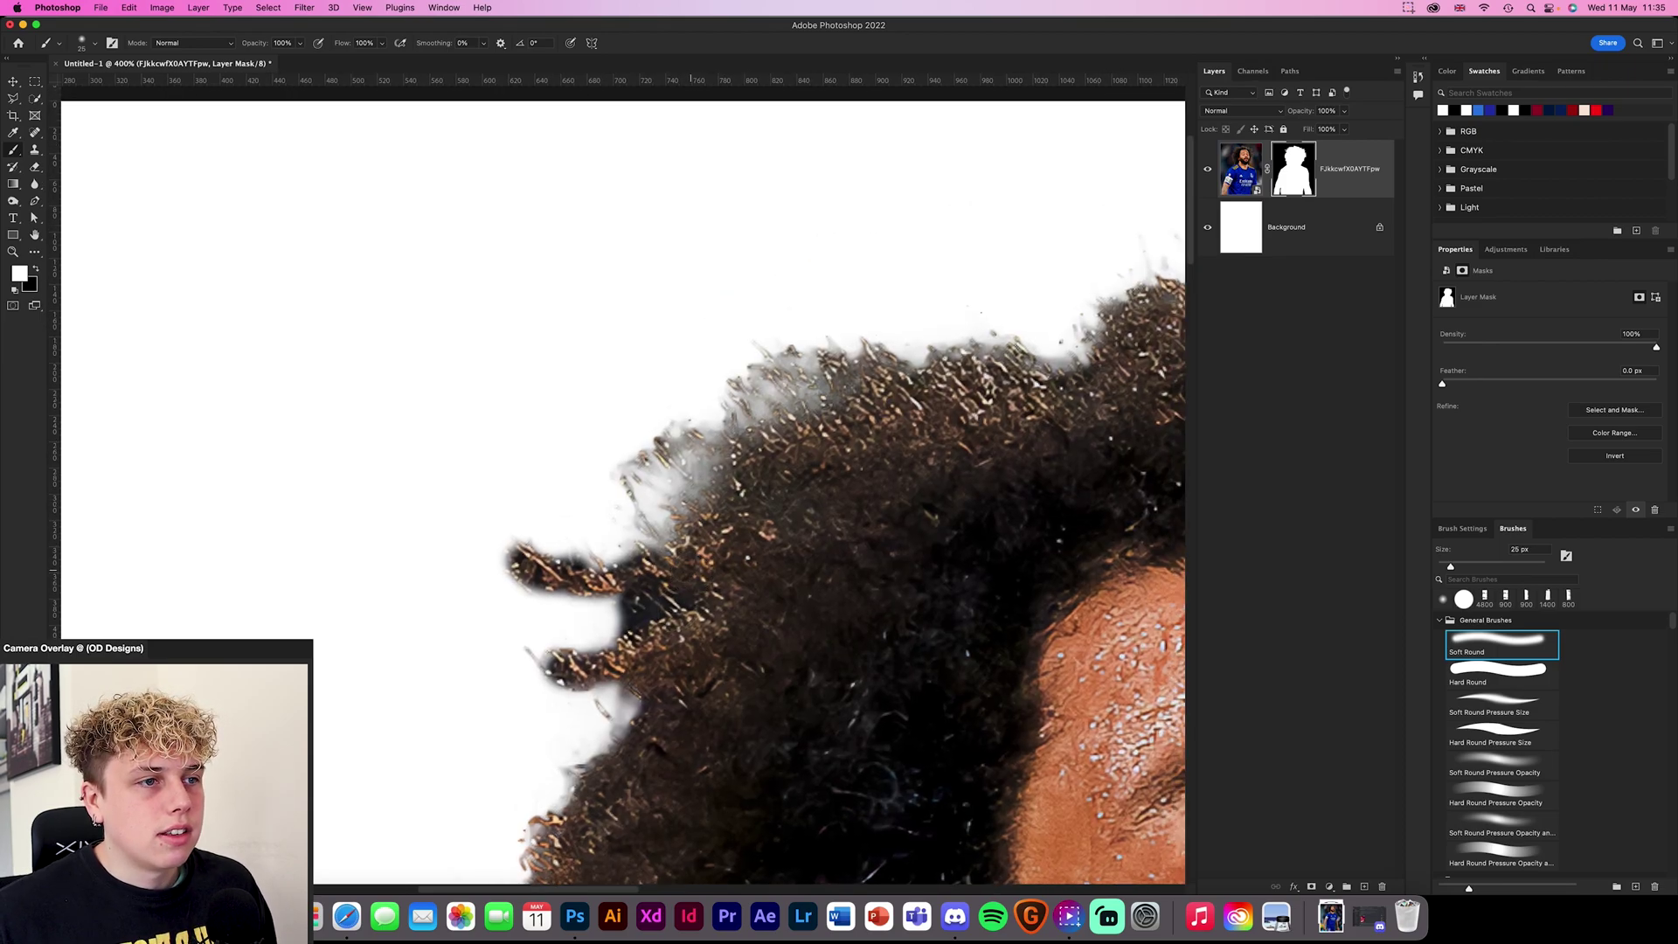
{"action": "key", "text": "x"}
{"action": "mouse_move", "coordinate": [586, 555]}
{"action": "left_mouse_down"}
{"action": "mouse_move", "coordinate": [530, 544]}
{"action": "mouse_move", "coordinate": [506, 568]}
{"action": "mouse_move", "coordinate": [586, 581]}
{"action": "mouse_move", "coordinate": [537, 574]}
{"action": "mouse_move", "coordinate": [612, 576]}
{"action": "mouse_move", "coordinate": [607, 552]}
{"action": "mouse_move", "coordinate": [593, 556]}
{"action": "mouse_move", "coordinate": [622, 566]}
{"action": "mouse_move", "coordinate": [586, 653]}
{"action": "mouse_move", "coordinate": [605, 655]}
{"action": "mouse_move", "coordinate": [598, 689]}
{"action": "mouse_move", "coordinate": [526, 640]}
{"action": "mouse_move", "coordinate": [631, 736]}
{"action": "left_mouse_up"}
Paint white on the layer mask along the upper left and top of the hair to restore the faded curls
{"action": "scroll", "coordinate": [673, 699], "scroll_direction": "down", "scroll_amount": 5}
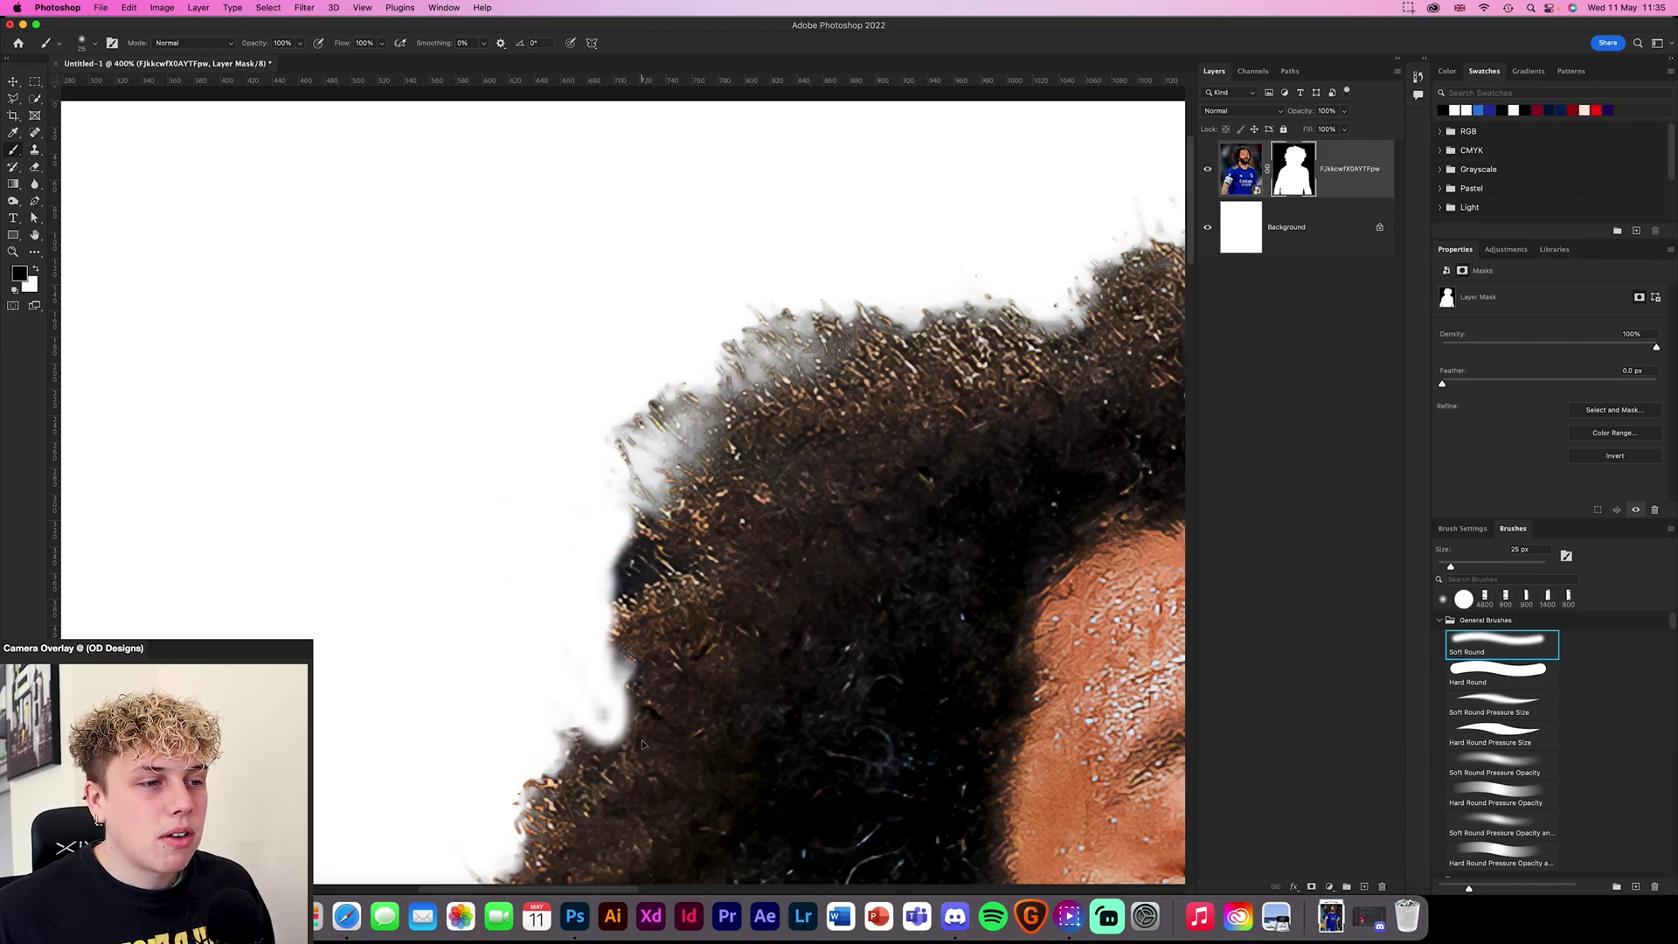
{"action": "key", "text": "x"}
{"action": "mouse_move", "coordinate": [733, 494]}
{"action": "left_mouse_down"}
{"action": "mouse_move", "coordinate": [707, 517]}
{"action": "mouse_move", "coordinate": [730, 472]}
{"action": "mouse_move", "coordinate": [745, 485]}
{"action": "left_mouse_up"}
{"action": "mouse_move", "coordinate": [810, 377]}
{"action": "left_mouse_down"}
{"action": "mouse_move", "coordinate": [644, 578]}
{"action": "mouse_move", "coordinate": [562, 460]}
{"action": "mouse_move", "coordinate": [629, 411]}
{"action": "mouse_move", "coordinate": [624, 519]}
{"action": "mouse_move", "coordinate": [581, 463]}
{"action": "mouse_move", "coordinate": [660, 424]}
{"action": "mouse_move", "coordinate": [688, 365]}
{"action": "mouse_move", "coordinate": [769, 341]}
{"action": "mouse_move", "coordinate": [677, 411]}
{"action": "mouse_move", "coordinate": [743, 363]}
{"action": "mouse_move", "coordinate": [751, 380]}
{"action": "mouse_move", "coordinate": [489, 425]}
{"action": "mouse_move", "coordinate": [596, 393]}
{"action": "mouse_move", "coordinate": [678, 394]}
{"action": "mouse_move", "coordinate": [739, 345]}
{"action": "mouse_move", "coordinate": [1023, 404]}
{"action": "left_mouse_up"}
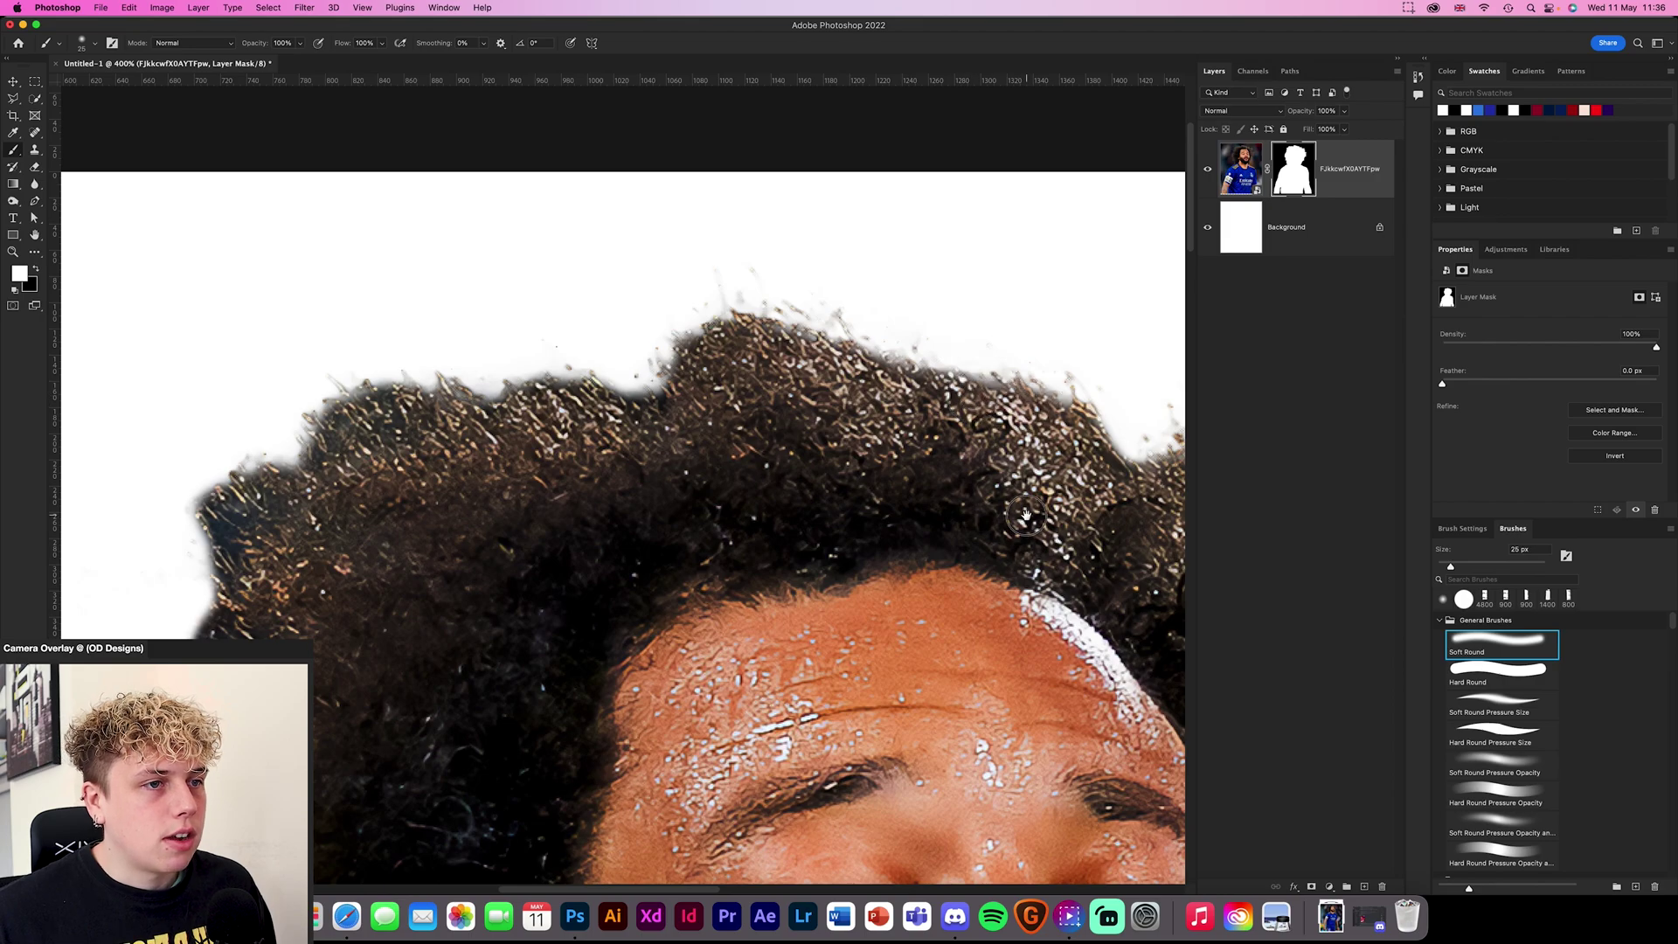
{"action": "left_click_drag", "start_coordinate": [1027, 515], "coordinate": [756, 540]}
{"action": "key", "text": "super+0"}
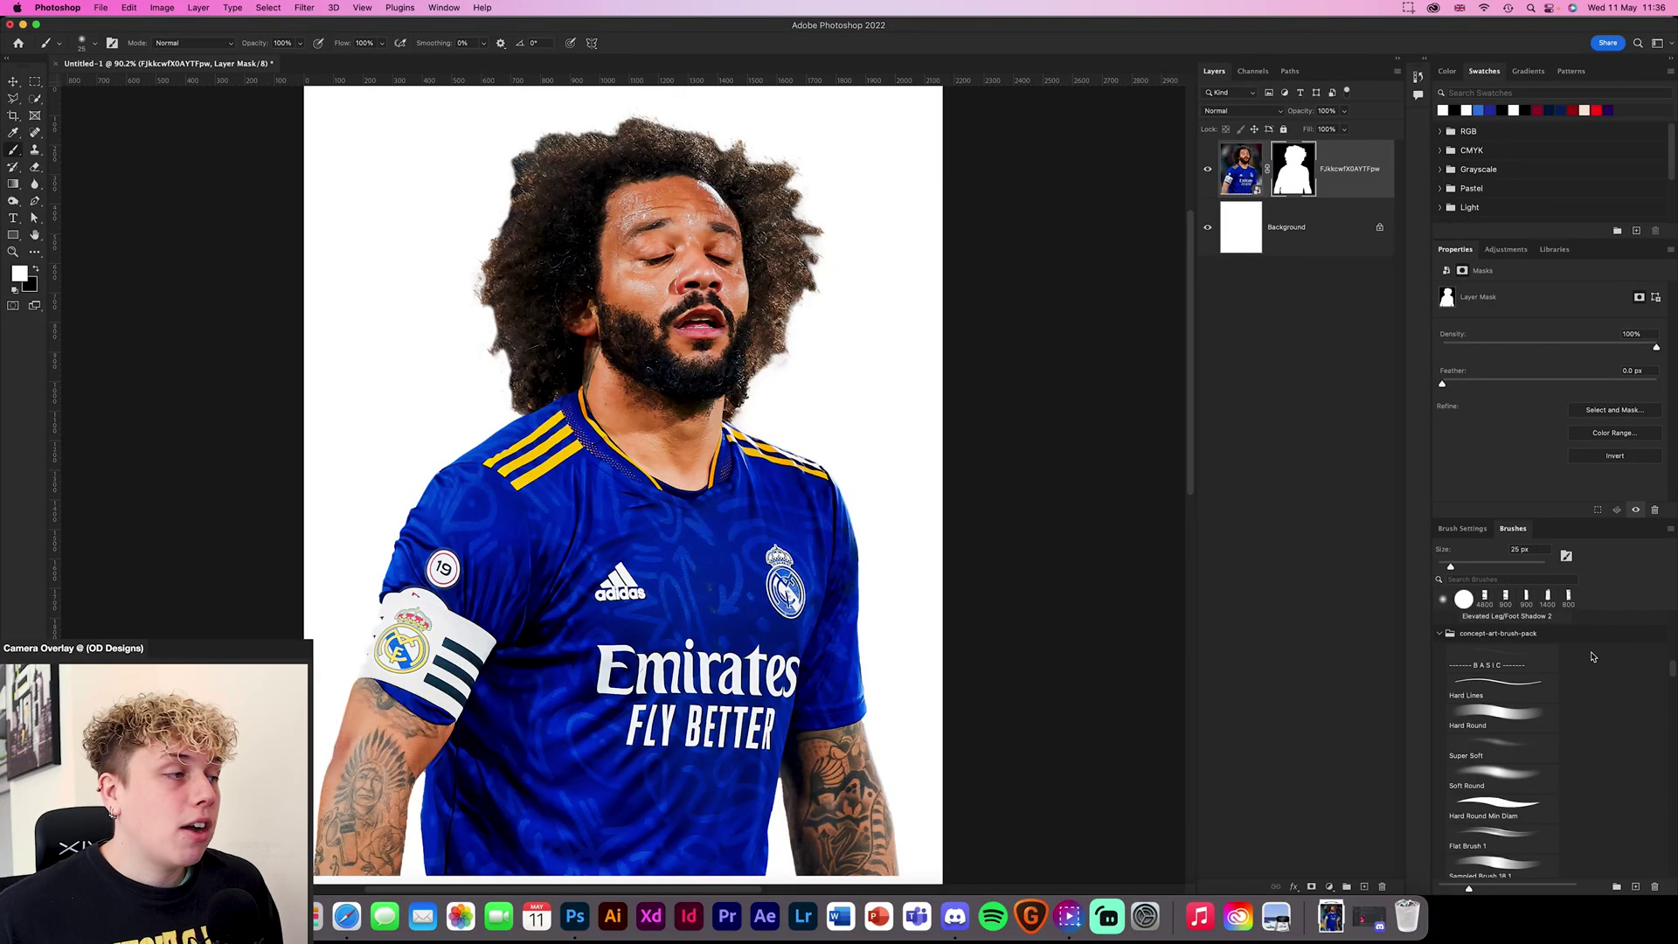
Choose the Pelt 1 brush, move in close on the hair's lower left edge and make black the foreground colour
{"action": "scroll", "coordinate": [1591, 657], "scroll_direction": "down", "scroll_amount": 10}
{"action": "scroll", "coordinate": [1503, 676], "scroll_direction": "down", "scroll_amount": 8}
{"action": "scroll", "coordinate": [1503, 676], "scroll_direction": "down", "scroll_amount": 10}
{"action": "scroll", "coordinate": [1504, 675], "scroll_direction": "down", "scroll_amount": 2}
{"action": "left_click", "coordinate": [1500, 708]}
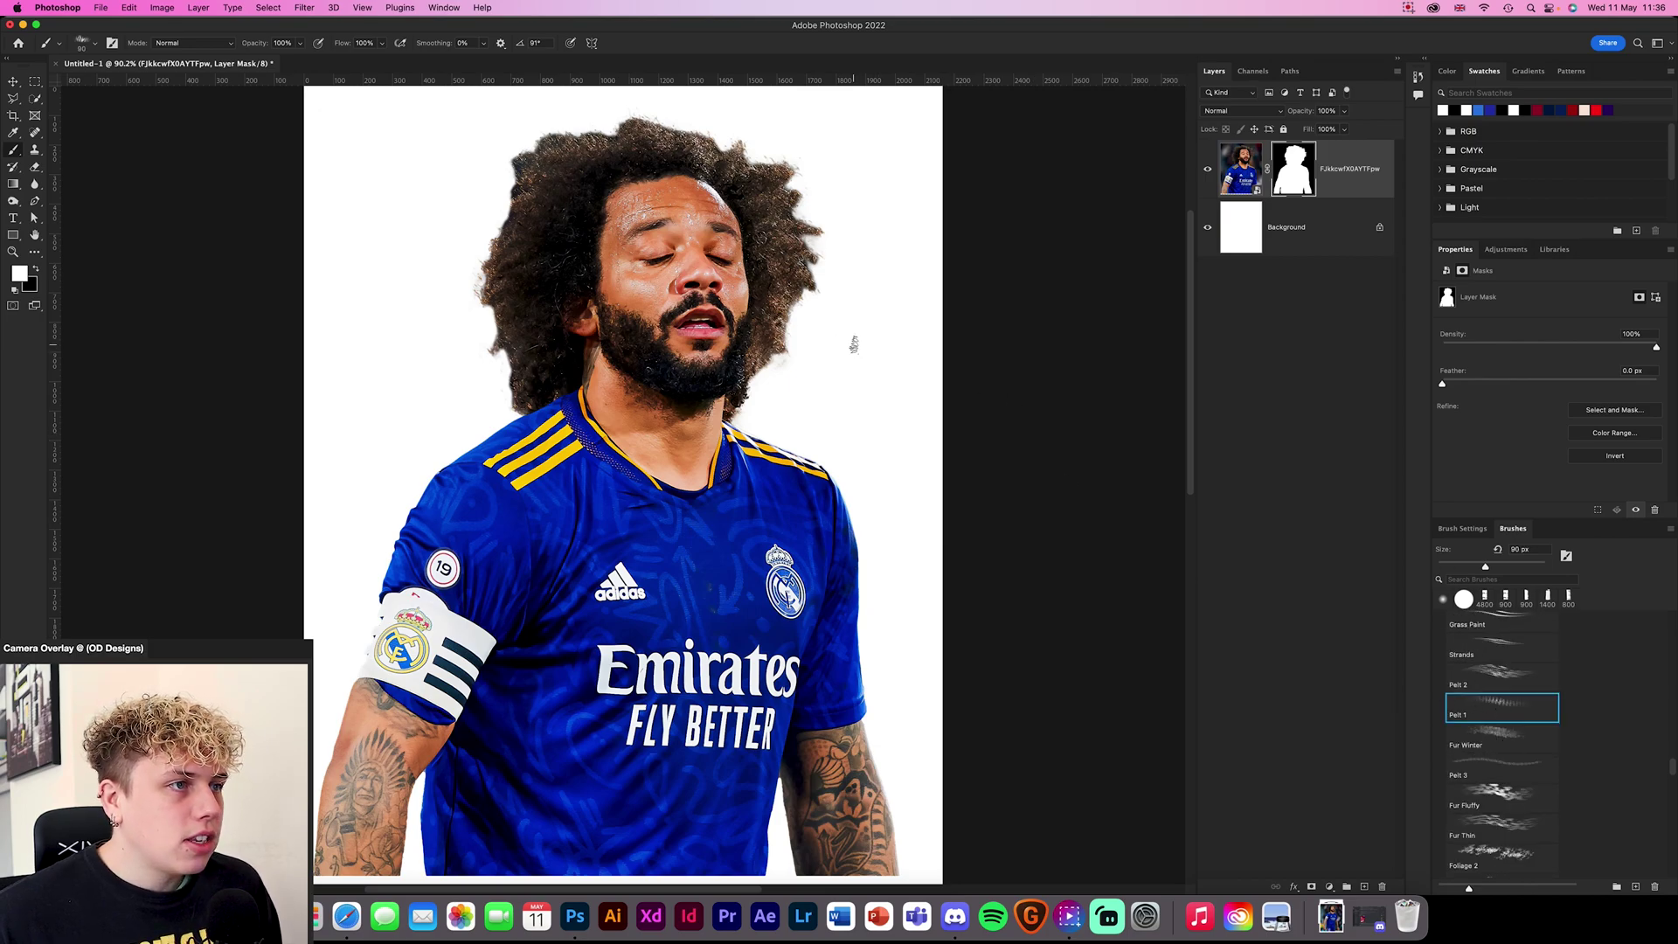
{"action": "key", "text": "super+plus"}
{"action": "key", "text": "super+plus"}
{"action": "key", "text": "super+plus"}
{"action": "left_click_drag", "start_coordinate": [344, 357], "coordinate": [790, 806]}
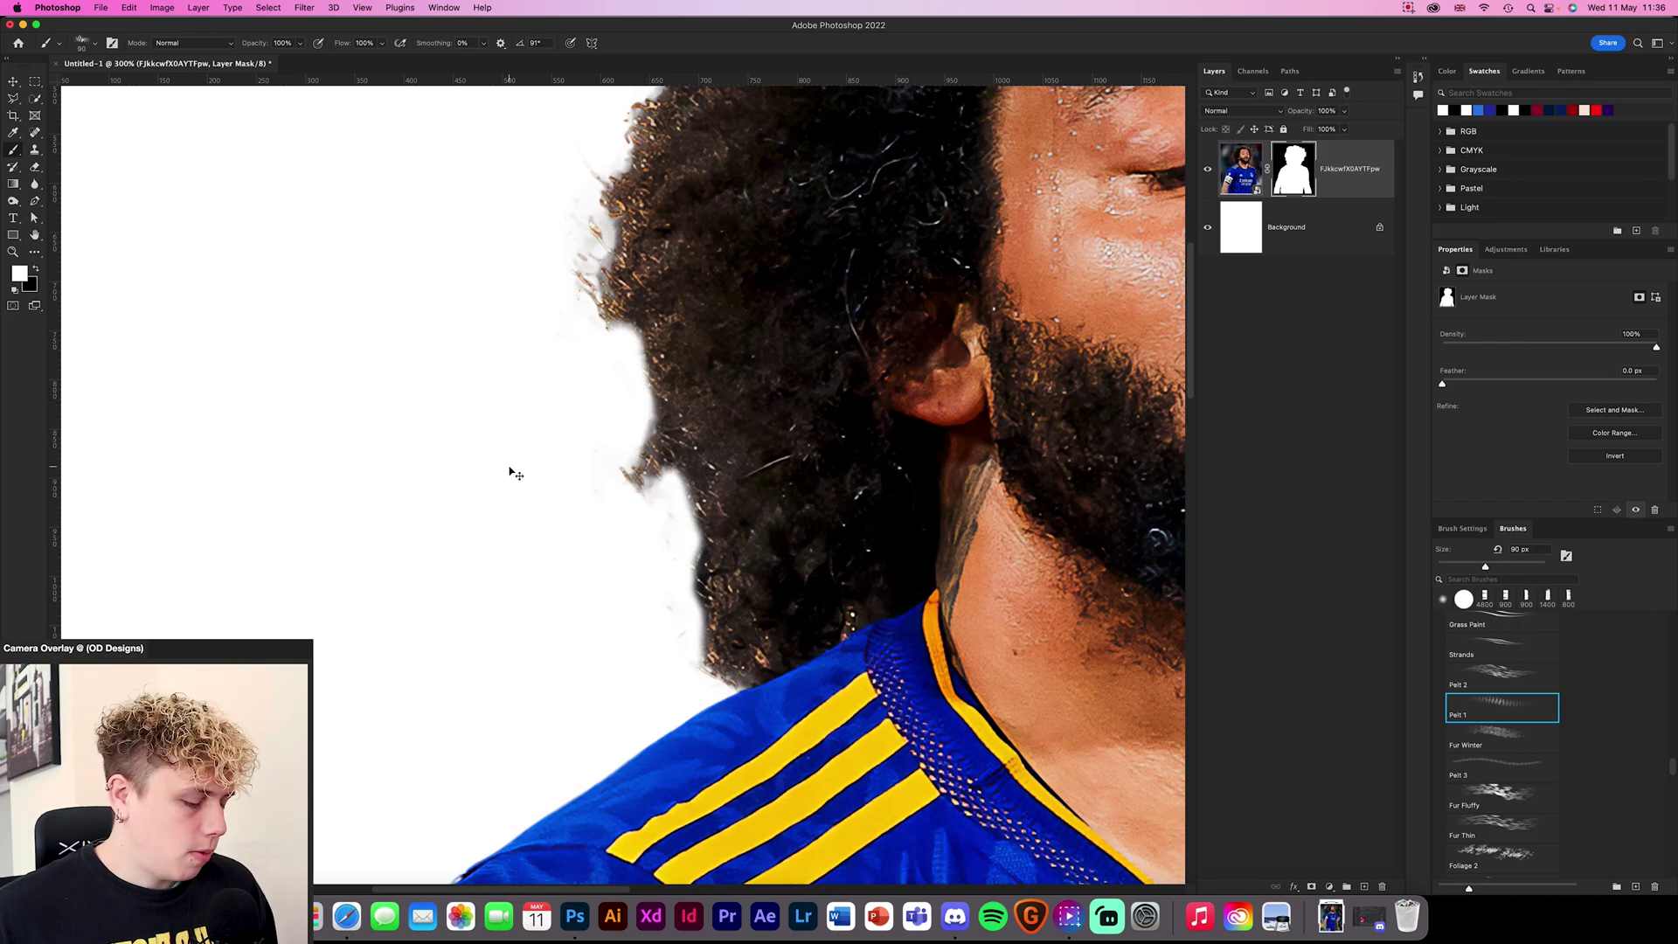
{"action": "key", "text": "super+equal"}
{"action": "key", "text": "super+equal"}
{"action": "scroll", "coordinate": [511, 458], "scroll_direction": "down", "scroll_amount": 1}
{"action": "scroll", "coordinate": [511, 459], "scroll_direction": "left", "scroll_amount": 1}
{"action": "key", "text": "x"}
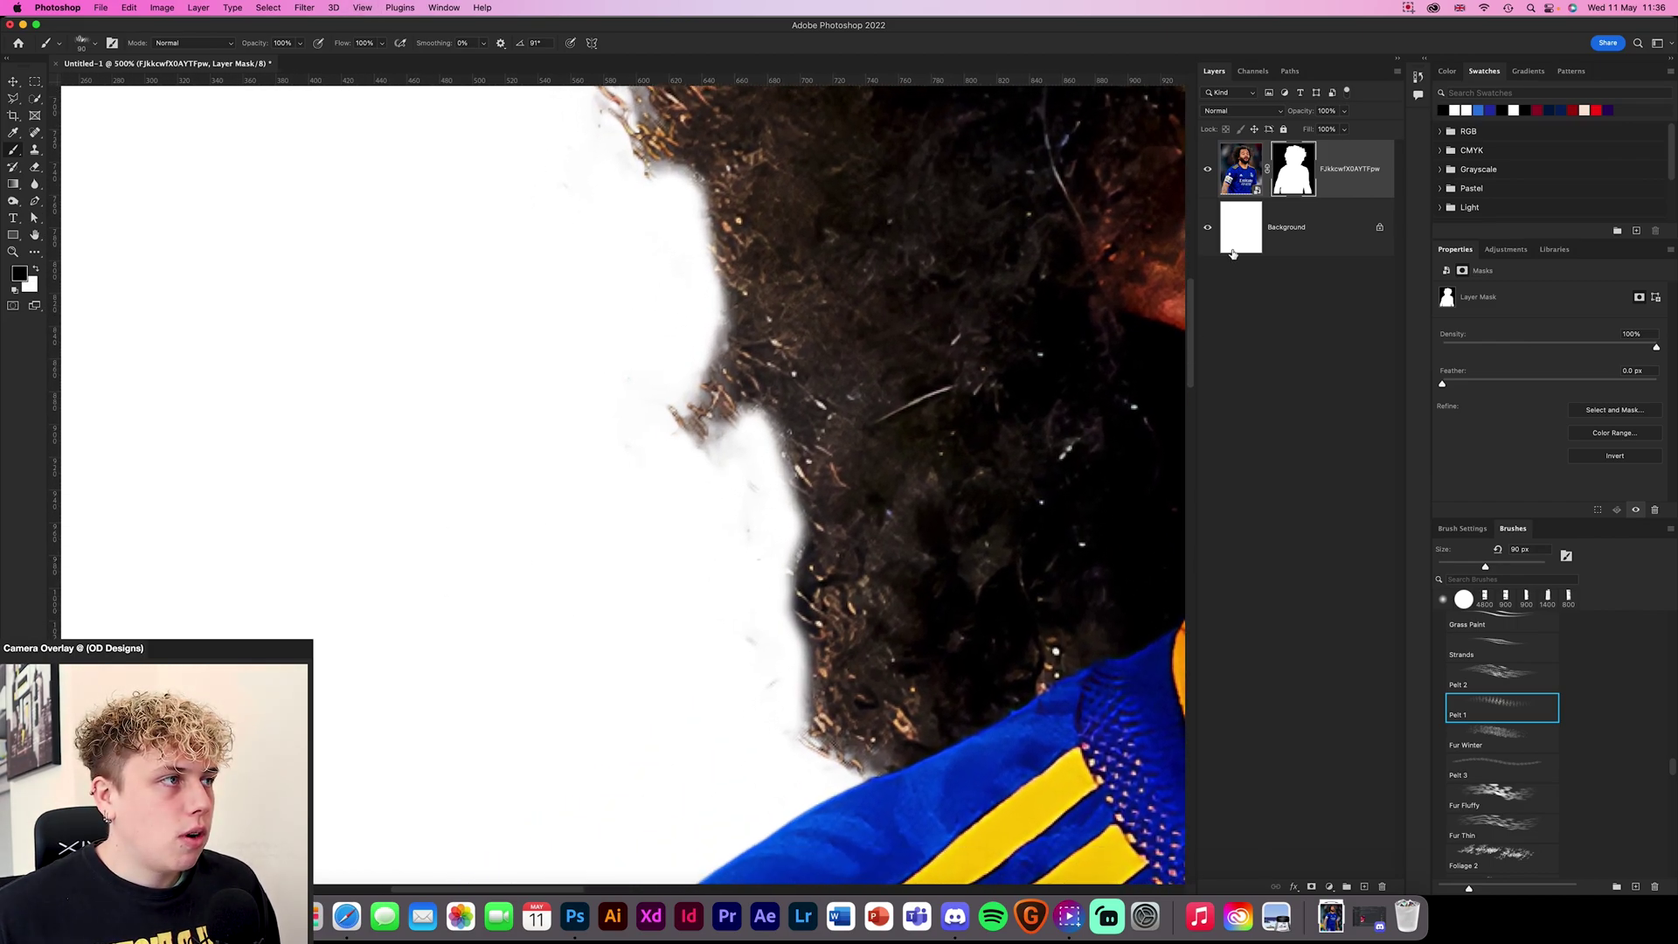
Test the Pelt 1 brush with a black scribble on a new layer, and delete that layer
{"action": "left_click", "coordinate": [1365, 887]}
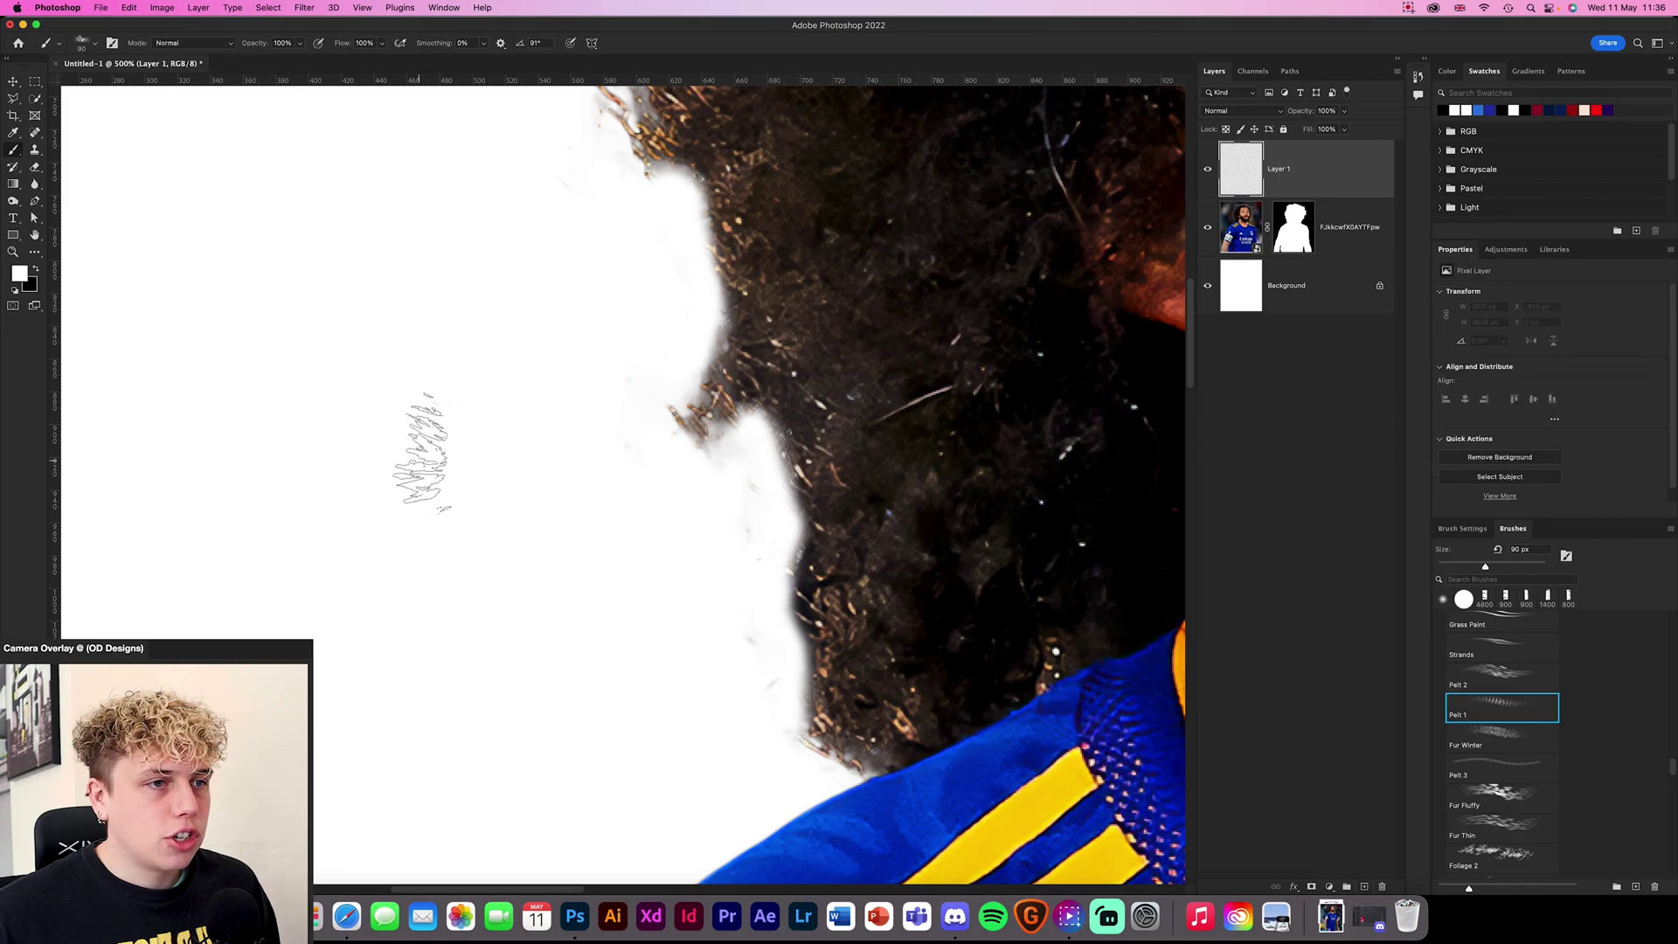
{"action": "mouse_move", "coordinate": [498, 525]}
{"action": "left_mouse_down"}
{"action": "mouse_move", "coordinate": [544, 703]}
{"action": "mouse_move", "coordinate": [456, 529]}
{"action": "mouse_move", "coordinate": [477, 468]}
{"action": "mouse_move", "coordinate": [486, 629]}
{"action": "mouse_move", "coordinate": [521, 682]}
{"action": "left_mouse_up"}
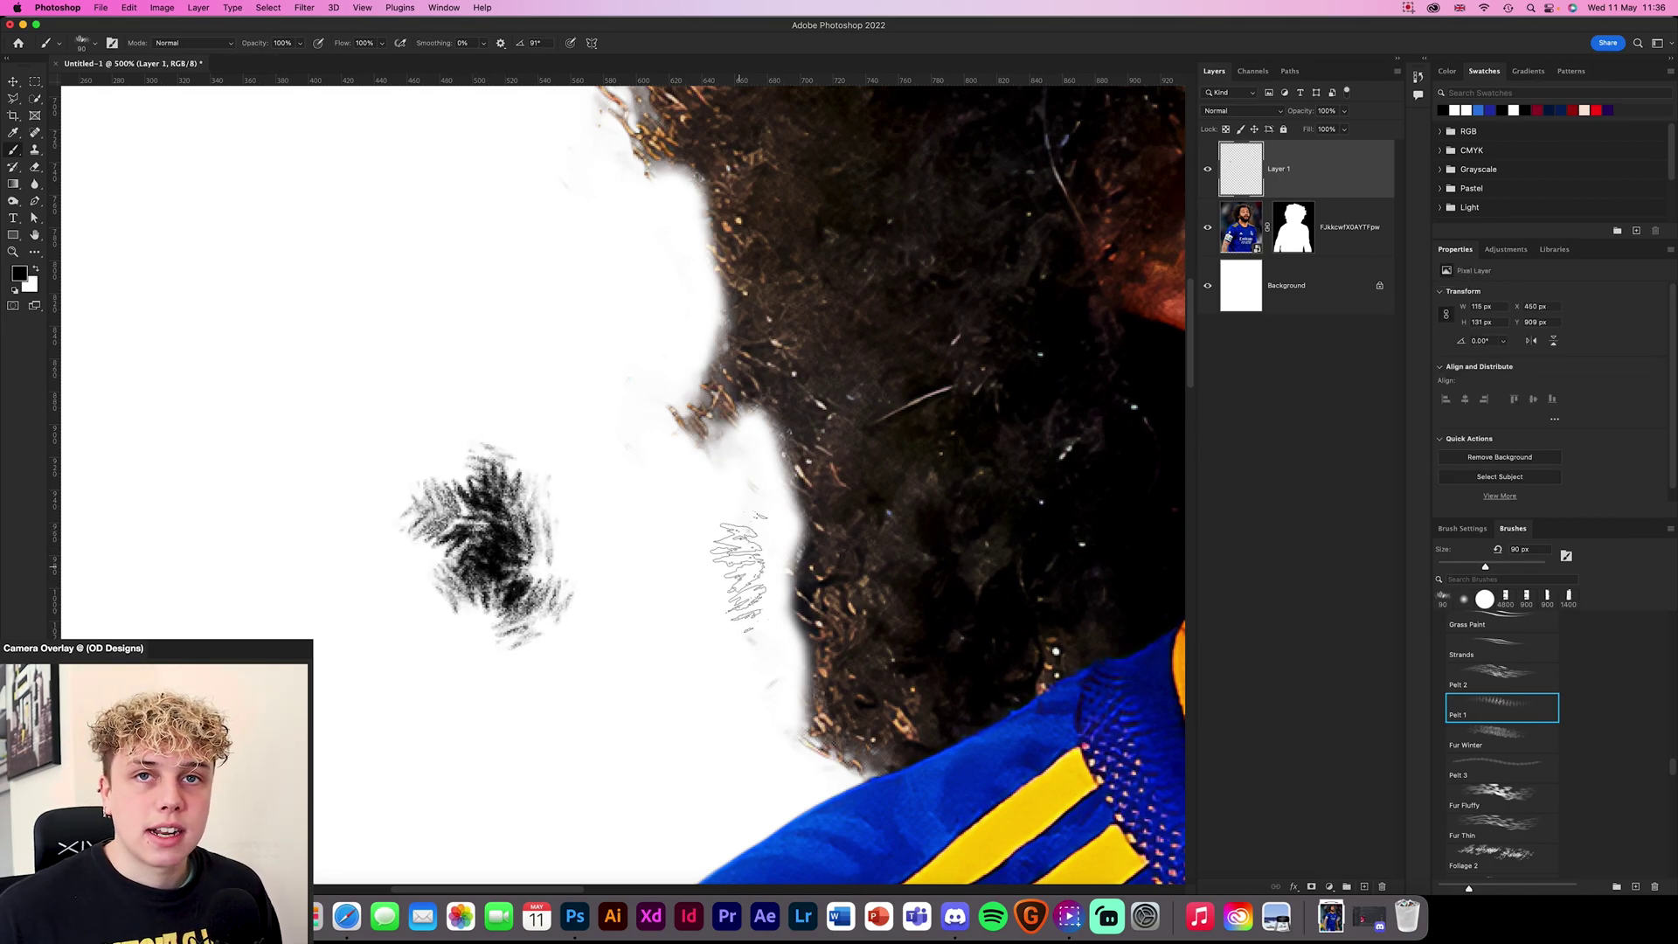
{"action": "key", "text": "BackSpace"}
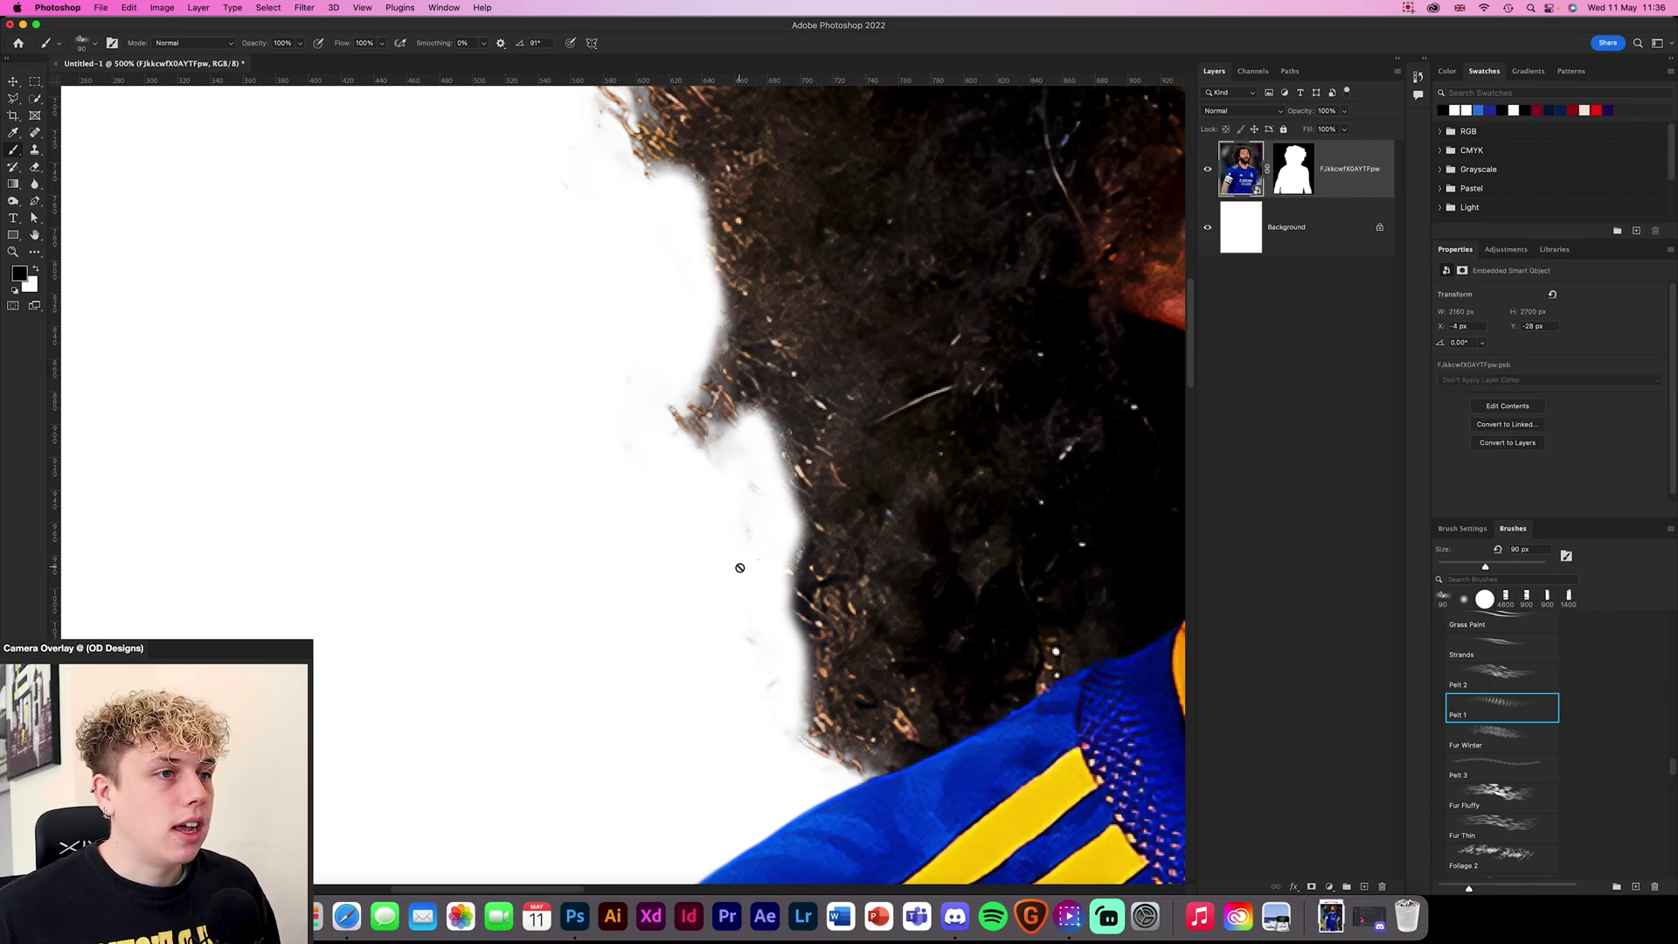
Target the player's layer mask and roughen the hair's lower left edge in black with the Pelt 1 brush at 40 px
{"action": "left_click", "coordinate": [1292, 168]}
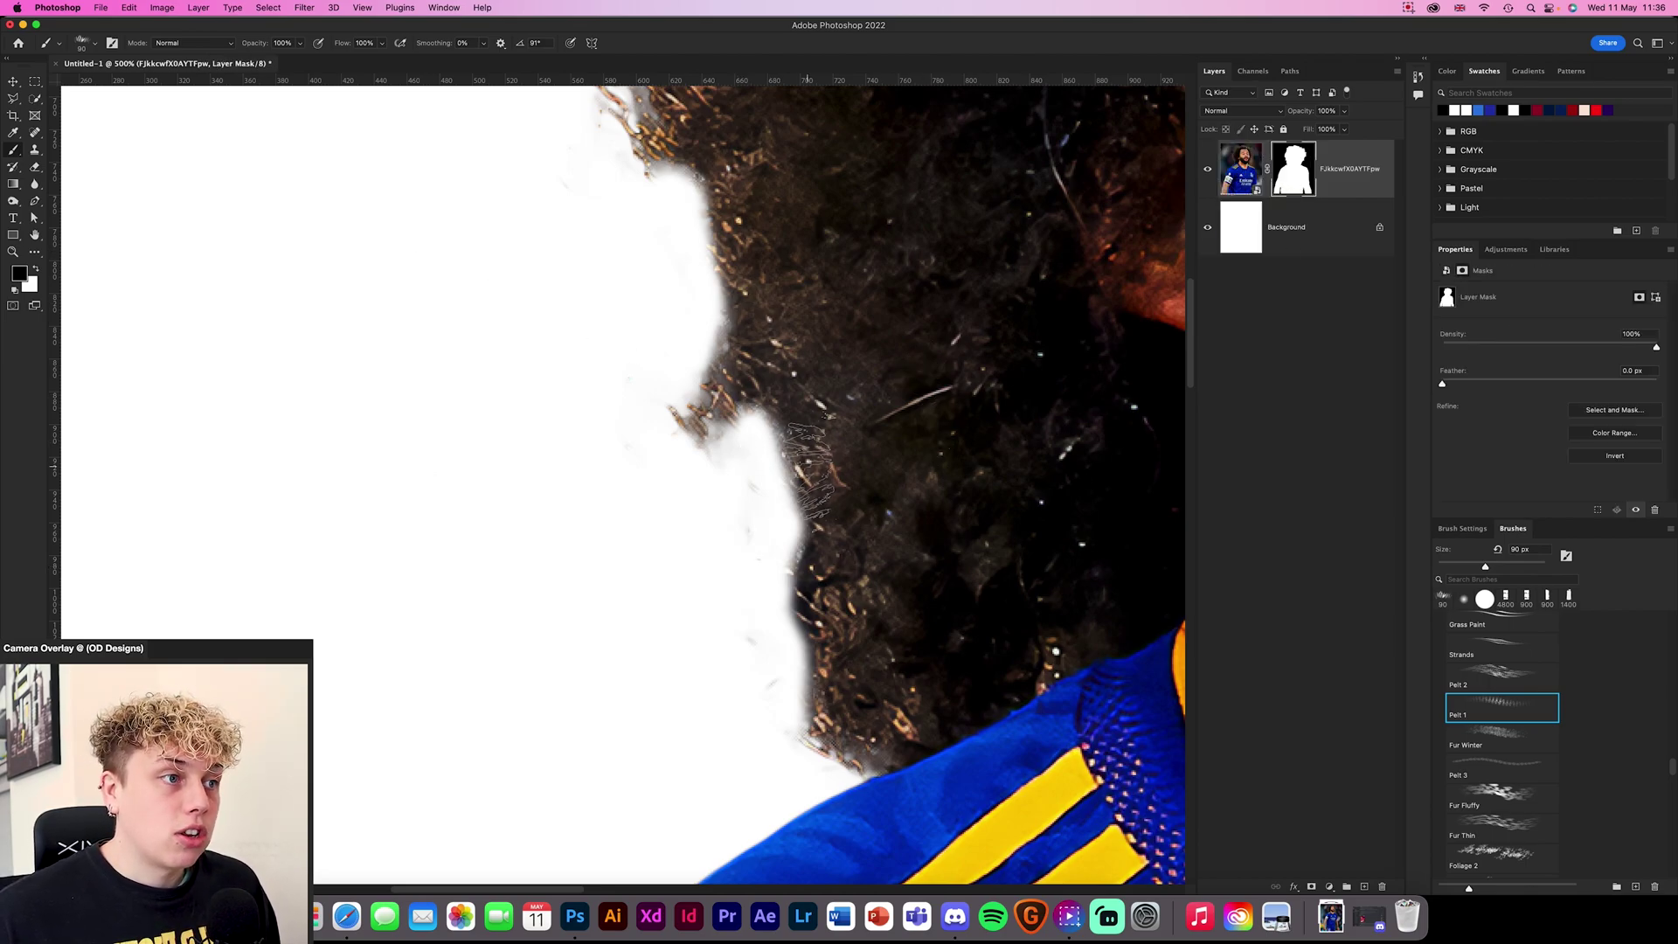
{"action": "key", "text": "bracketleft"}
{"action": "key", "text": "bracketleft"}
{"action": "key", "text": "bracketleft"}
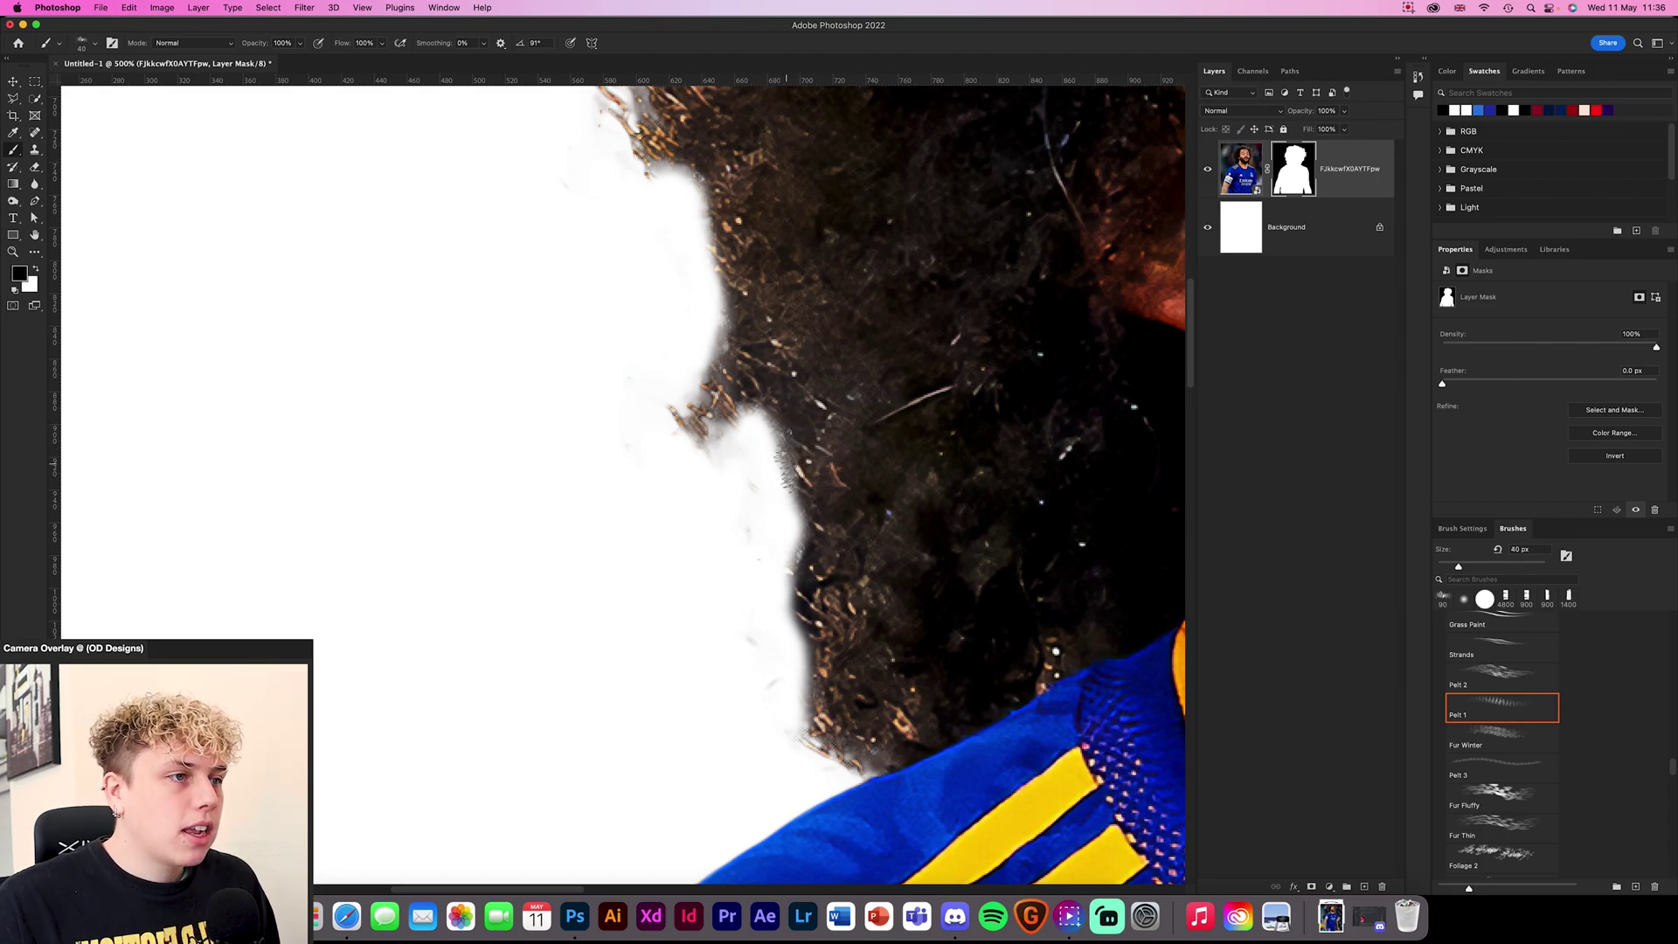
{"action": "key", "text": "super+plus"}
{"action": "key", "text": "super+plus"}
{"action": "left_click_drag", "start_coordinate": [787, 467], "coordinate": [642, 428]}
{"action": "mouse_move", "coordinate": [694, 376]}
{"action": "left_mouse_down"}
{"action": "mouse_move", "coordinate": [692, 360]}
{"action": "mouse_move", "coordinate": [726, 481]}
{"action": "mouse_move", "coordinate": [716, 594]}
{"action": "mouse_move", "coordinate": [741, 490]}
{"action": "mouse_move", "coordinate": [724, 611]}
{"action": "mouse_move", "coordinate": [738, 664]}
{"action": "mouse_move", "coordinate": [704, 644]}
{"action": "mouse_move", "coordinate": [699, 666]}
{"action": "mouse_move", "coordinate": [734, 699]}
{"action": "mouse_move", "coordinate": [733, 760]}
{"action": "mouse_move", "coordinate": [717, 764]}
{"action": "mouse_move", "coordinate": [782, 825]}
{"action": "mouse_move", "coordinate": [804, 791]}
{"action": "mouse_move", "coordinate": [651, 371]}
{"action": "mouse_move", "coordinate": [597, 414]}
{"action": "mouse_move", "coordinate": [659, 461]}
{"action": "left_mouse_up"}
{"action": "mouse_move", "coordinate": [581, 292]}
{"action": "left_mouse_down"}
{"action": "mouse_move", "coordinate": [572, 306]}
{"action": "mouse_move", "coordinate": [612, 244]}
{"action": "mouse_move", "coordinate": [592, 232]}
{"action": "mouse_move", "coordinate": [603, 262]}
{"action": "left_mouse_up"}
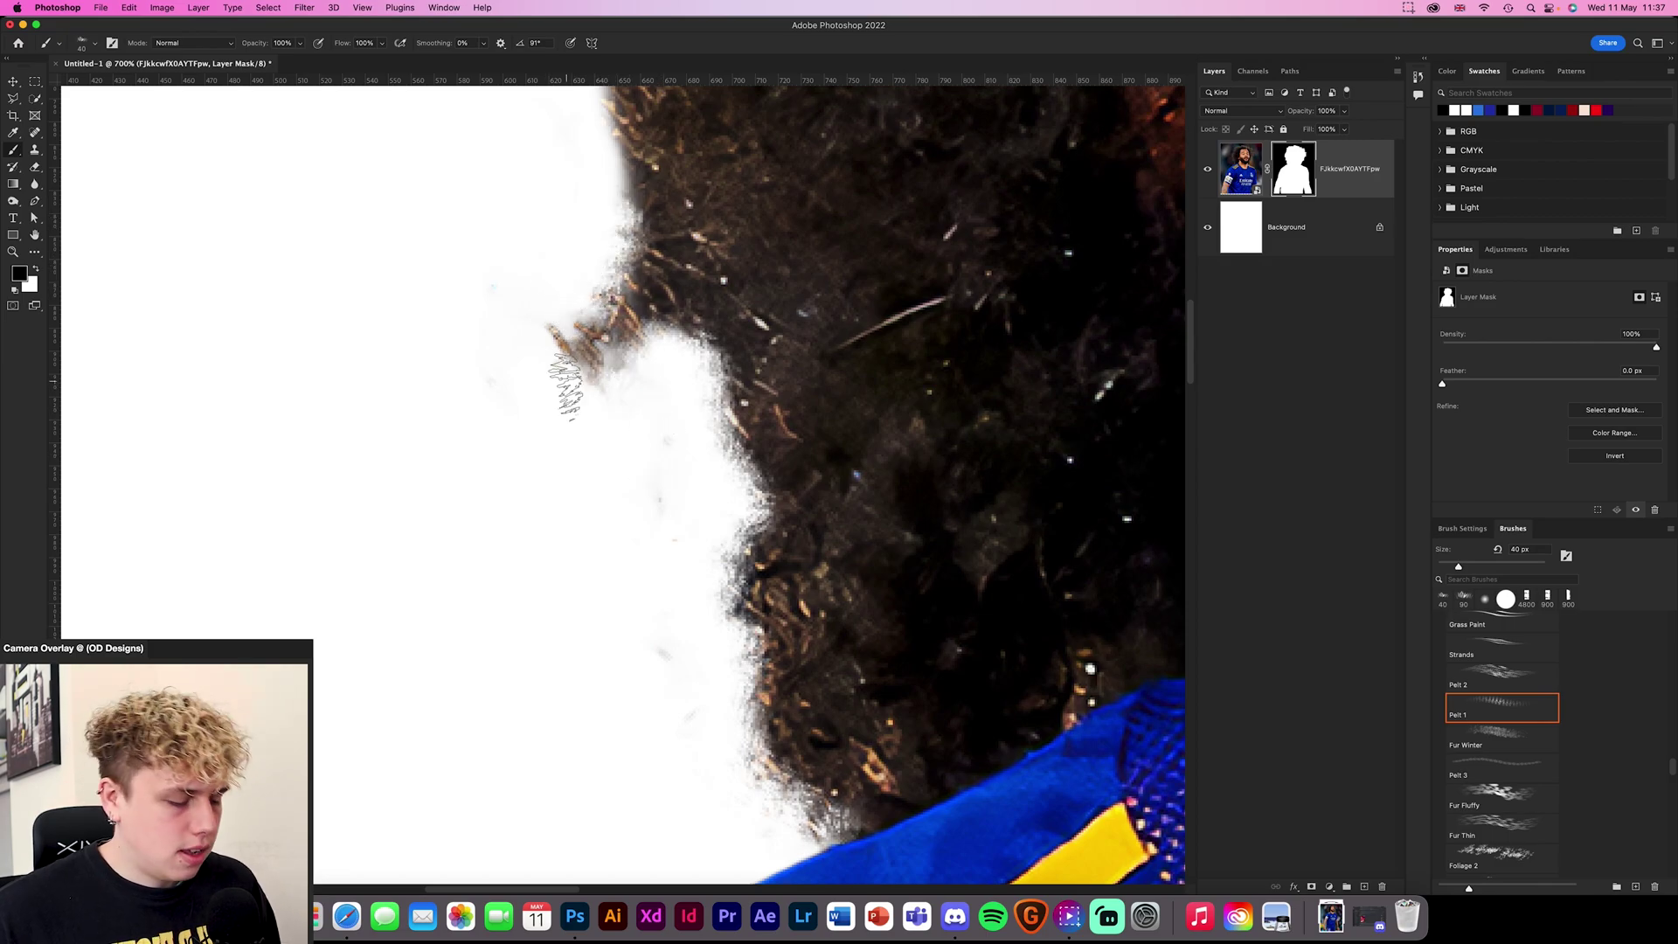
{"action": "key", "text": "super+0"}
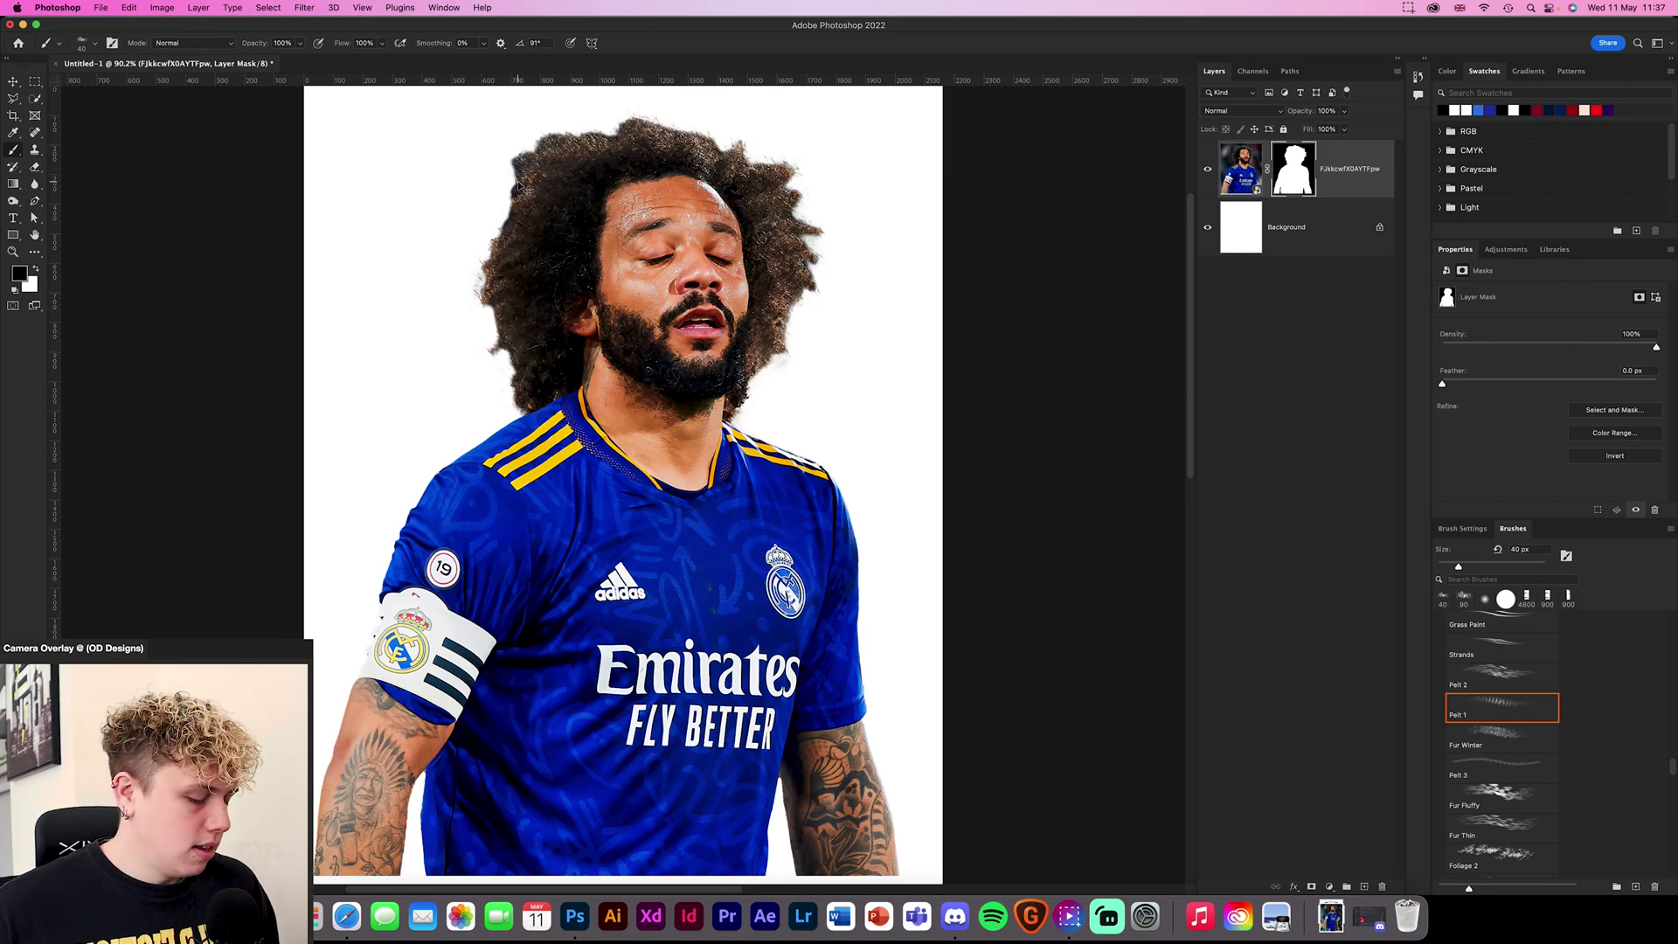
Paint black fur texture on the layer mask along the middle of the hair's left edge, above the shoulder
{"action": "key", "text": "super+plus"}
{"action": "key", "text": "super+plus"}
{"action": "key", "text": "super+plus"}
{"action": "key", "text": "super+plus"}
{"action": "key", "text": "super+plus"}
{"action": "key", "text": "super+plus"}
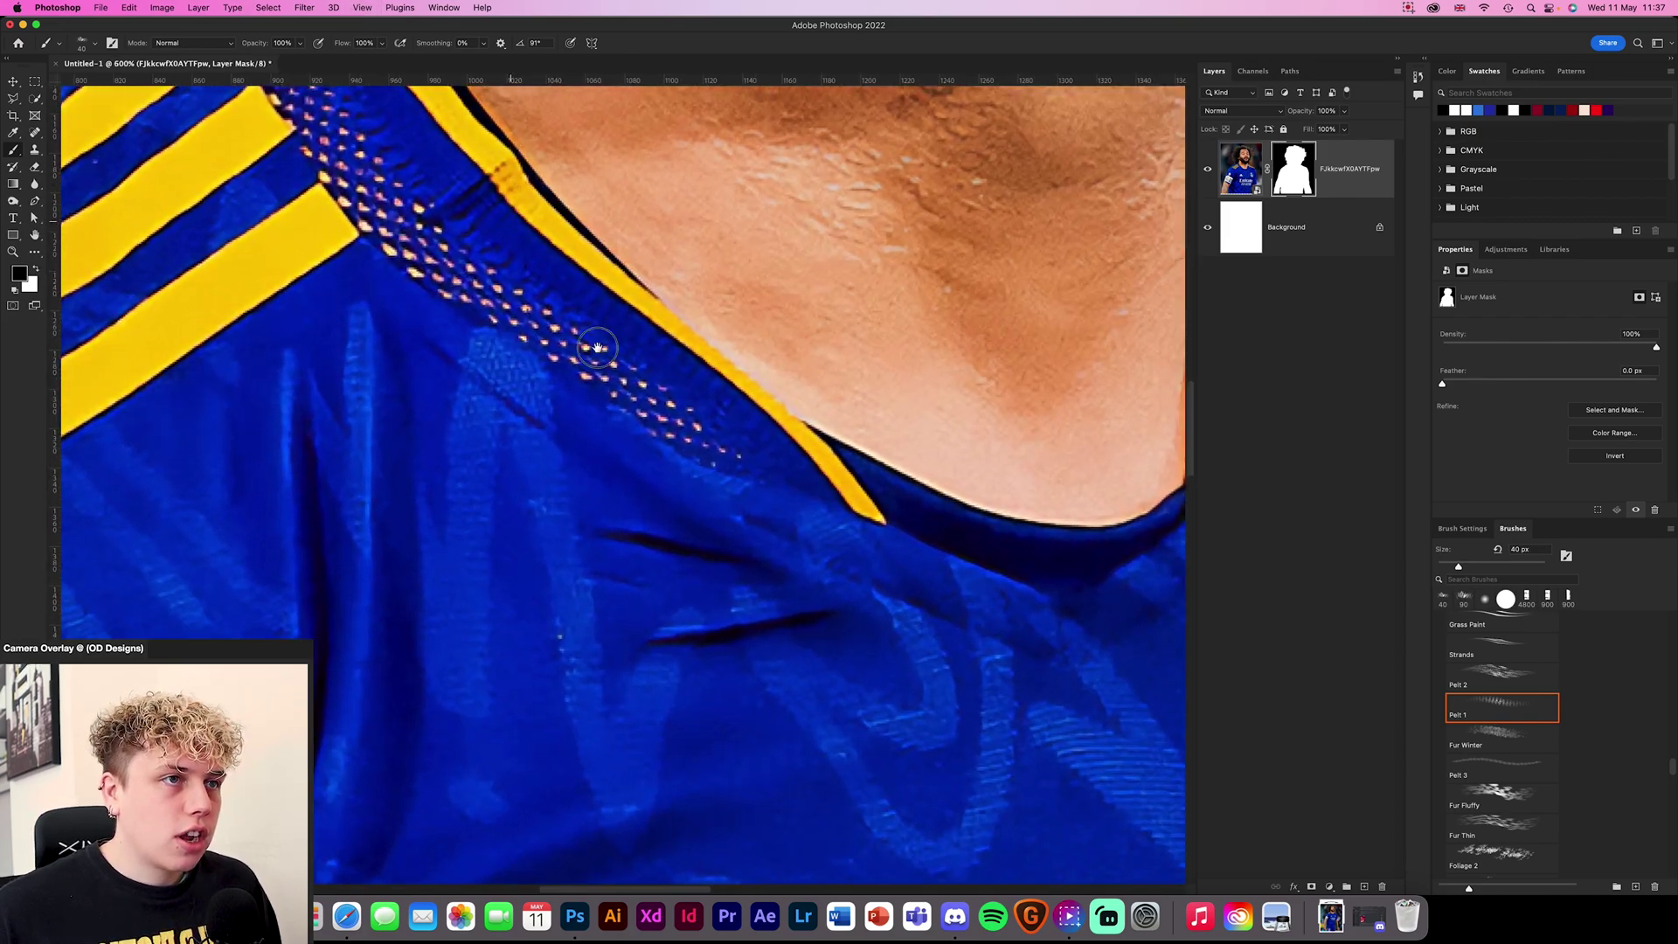
{"action": "left_click_drag", "start_coordinate": [592, 345], "coordinate": [770, 570]}
{"action": "left_click_drag", "start_coordinate": [450, 398], "coordinate": [569, 609]}
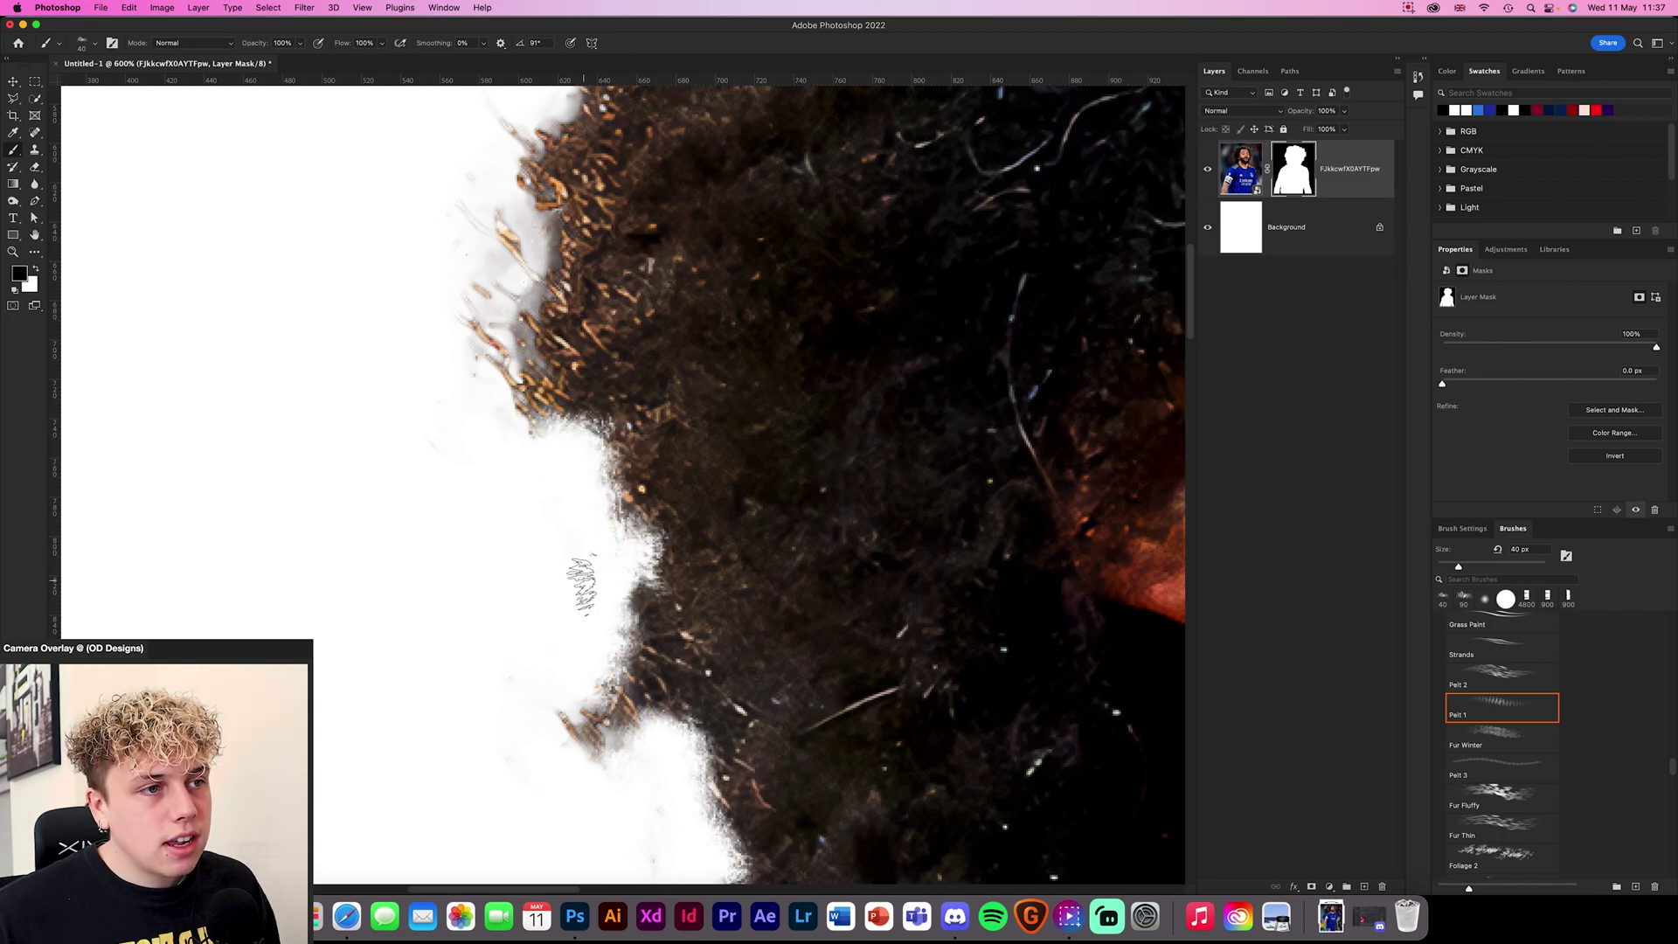
{"action": "left_click_drag", "start_coordinate": [598, 416], "coordinate": [660, 571]}
{"action": "scroll", "coordinate": [659, 570], "scroll_direction": "up", "scroll_amount": 2}
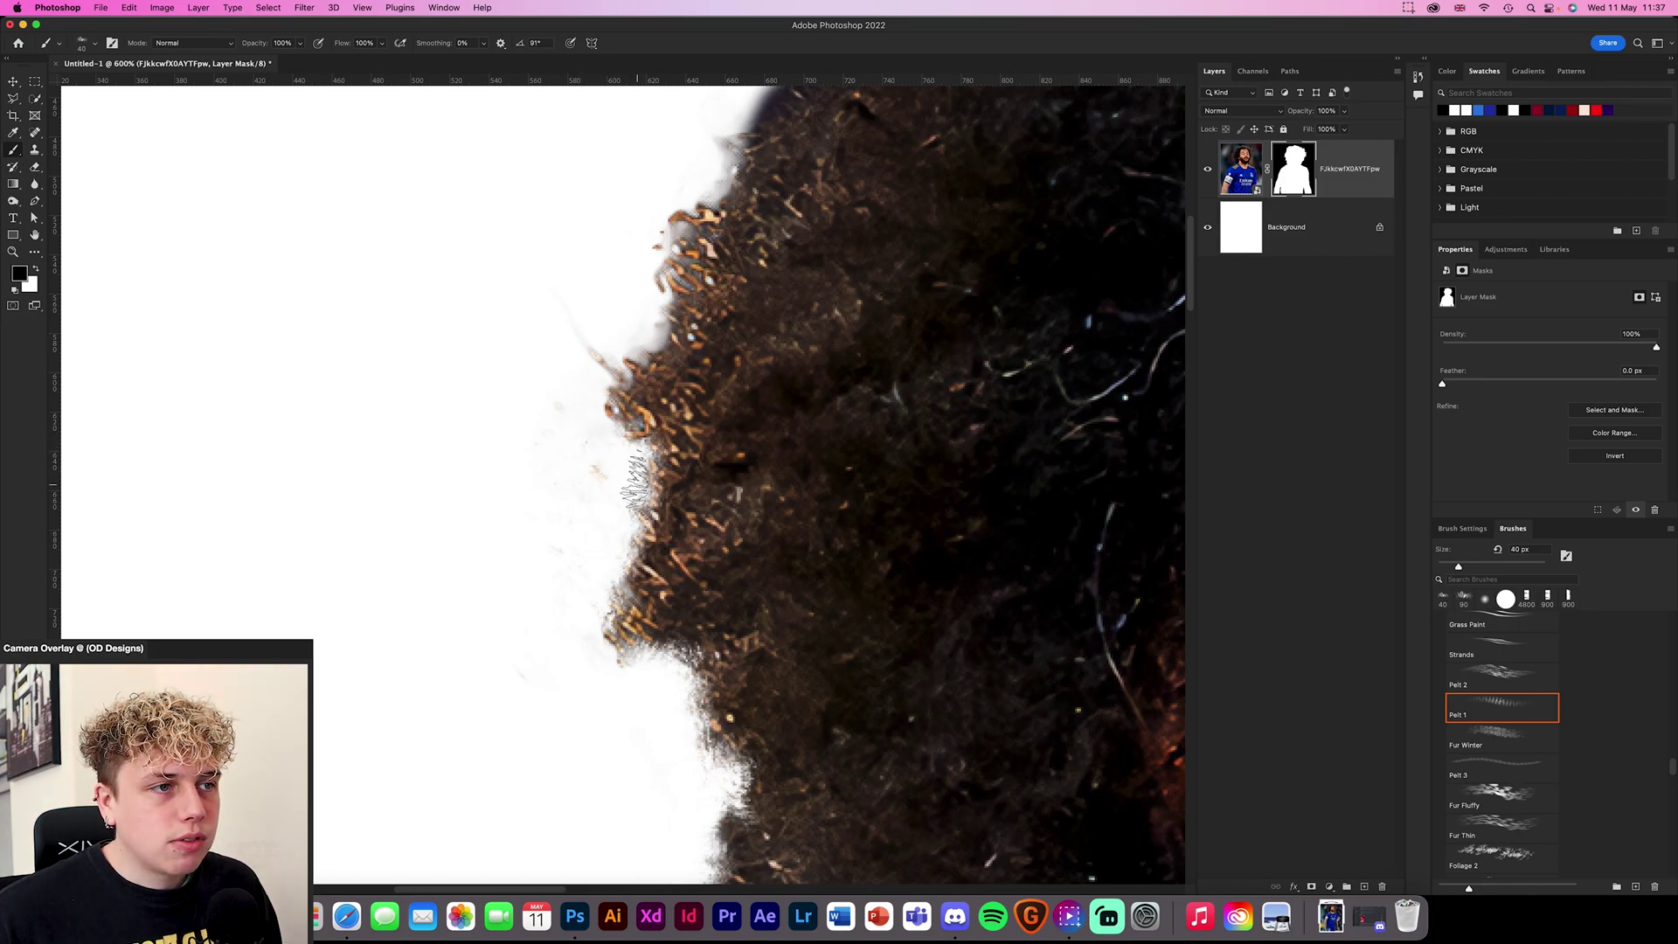
Continue the black fur texture up the mask's left hair edge to the dark corner at the upper left
{"action": "left_click_drag", "start_coordinate": [622, 389], "coordinate": [544, 624]}
{"action": "mouse_move", "coordinate": [574, 568]}
{"action": "left_mouse_down"}
{"action": "mouse_move", "coordinate": [593, 540]}
{"action": "mouse_move", "coordinate": [582, 451]}
{"action": "mouse_move", "coordinate": [576, 490]}
{"action": "mouse_move", "coordinate": [597, 468]}
{"action": "mouse_move", "coordinate": [576, 514]}
{"action": "mouse_move", "coordinate": [588, 443]}
{"action": "mouse_move", "coordinate": [612, 431]}
{"action": "mouse_move", "coordinate": [593, 519]}
{"action": "mouse_move", "coordinate": [648, 400]}
{"action": "mouse_move", "coordinate": [641, 562]}
{"action": "mouse_move", "coordinate": [656, 536]}
{"action": "mouse_move", "coordinate": [633, 588]}
{"action": "mouse_move", "coordinate": [620, 579]}
{"action": "mouse_move", "coordinate": [632, 575]}
{"action": "mouse_move", "coordinate": [594, 610]}
{"action": "mouse_move", "coordinate": [687, 501]}
{"action": "mouse_move", "coordinate": [629, 562]}
{"action": "left_mouse_up"}
{"action": "mouse_move", "coordinate": [698, 458]}
{"action": "left_mouse_down"}
{"action": "mouse_move", "coordinate": [624, 594]}
{"action": "mouse_move", "coordinate": [609, 541]}
{"action": "mouse_move", "coordinate": [686, 472]}
{"action": "mouse_move", "coordinate": [664, 494]}
{"action": "mouse_move", "coordinate": [636, 437]}
{"action": "mouse_move", "coordinate": [644, 476]}
{"action": "mouse_move", "coordinate": [654, 461]}
{"action": "mouse_move", "coordinate": [607, 468]}
{"action": "mouse_move", "coordinate": [598, 512]}
{"action": "mouse_move", "coordinate": [616, 533]}
{"action": "mouse_move", "coordinate": [592, 592]}
{"action": "mouse_move", "coordinate": [606, 603]}
{"action": "left_mouse_up"}
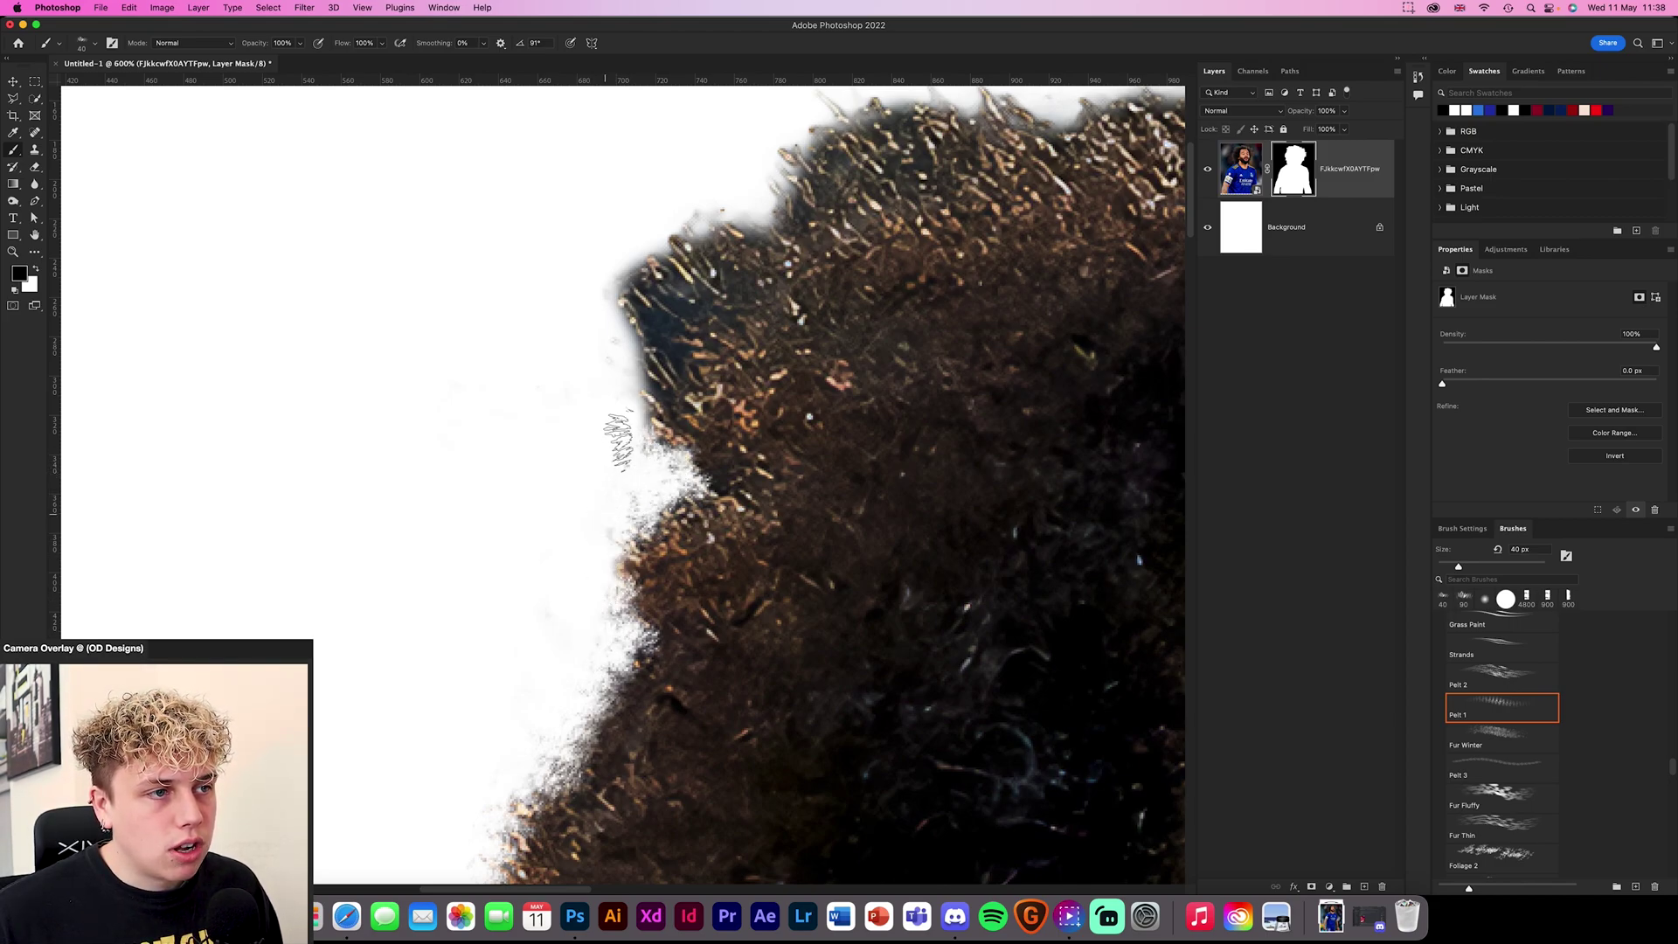
{"action": "mouse_move", "coordinate": [708, 412]}
{"action": "left_mouse_down"}
{"action": "mouse_move", "coordinate": [515, 577]}
{"action": "mouse_move", "coordinate": [457, 565]}
{"action": "mouse_move", "coordinate": [424, 463]}
{"action": "mouse_move", "coordinate": [459, 559]}
{"action": "mouse_move", "coordinate": [435, 616]}
{"action": "left_mouse_up"}
{"action": "scroll", "coordinate": [435, 616], "scroll_direction": "up", "scroll_amount": 3}
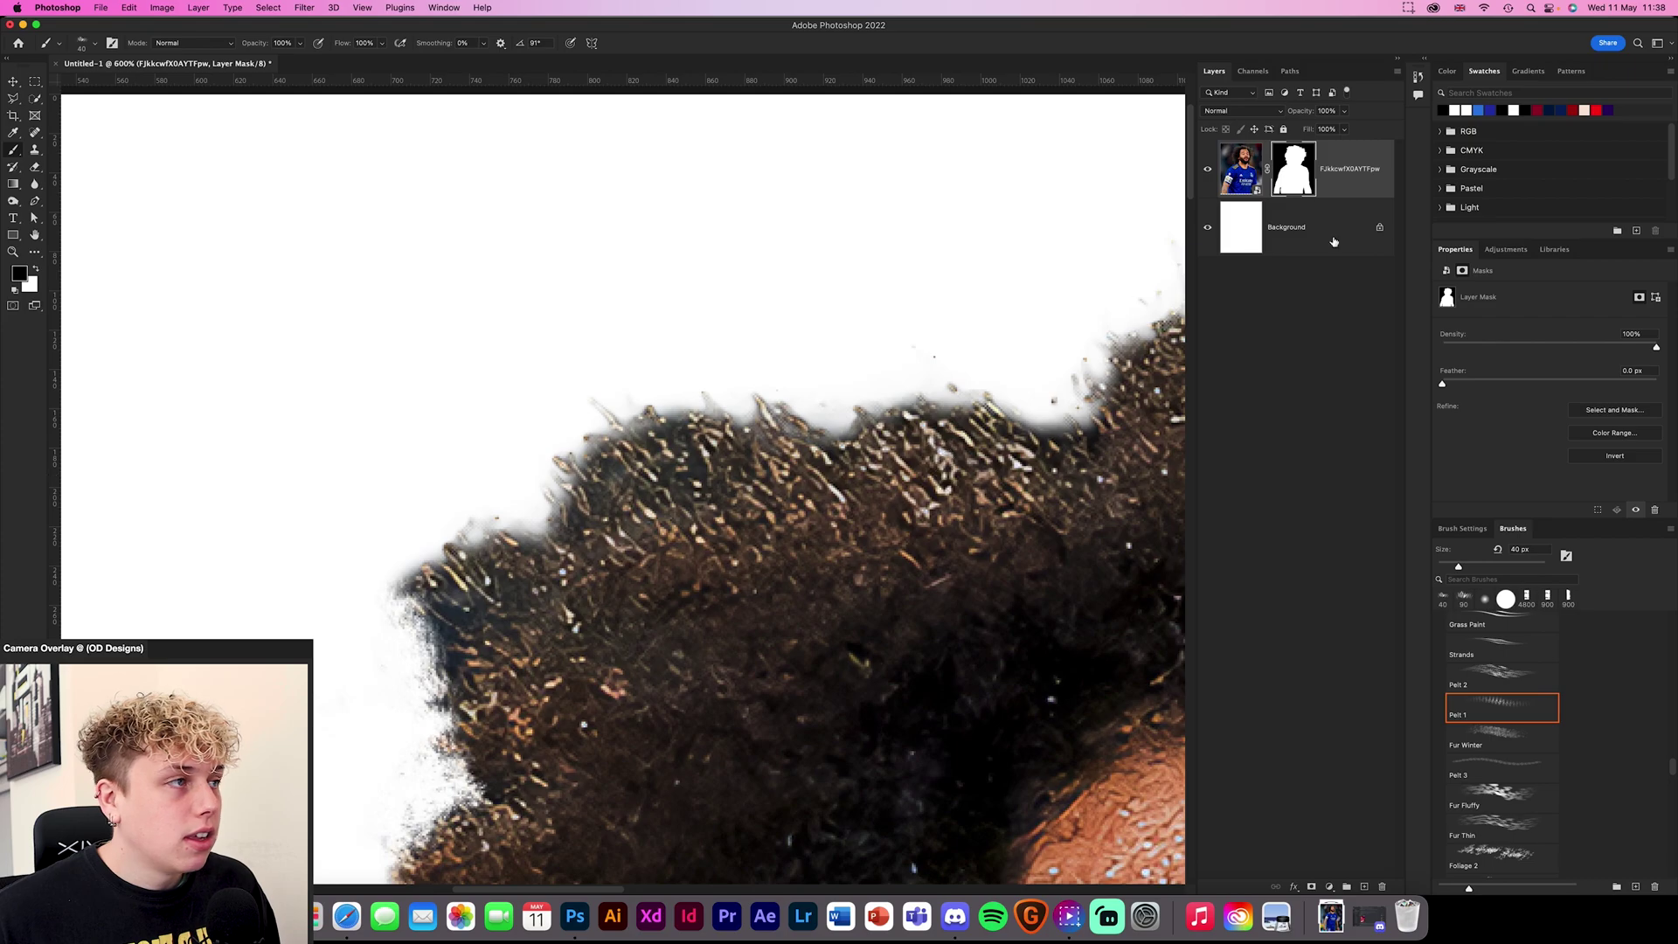
Show the brush settings, rotate the brush tip to -14° and texture the mask edge at the hair's upper left in black
{"action": "key", "text": "F5"}
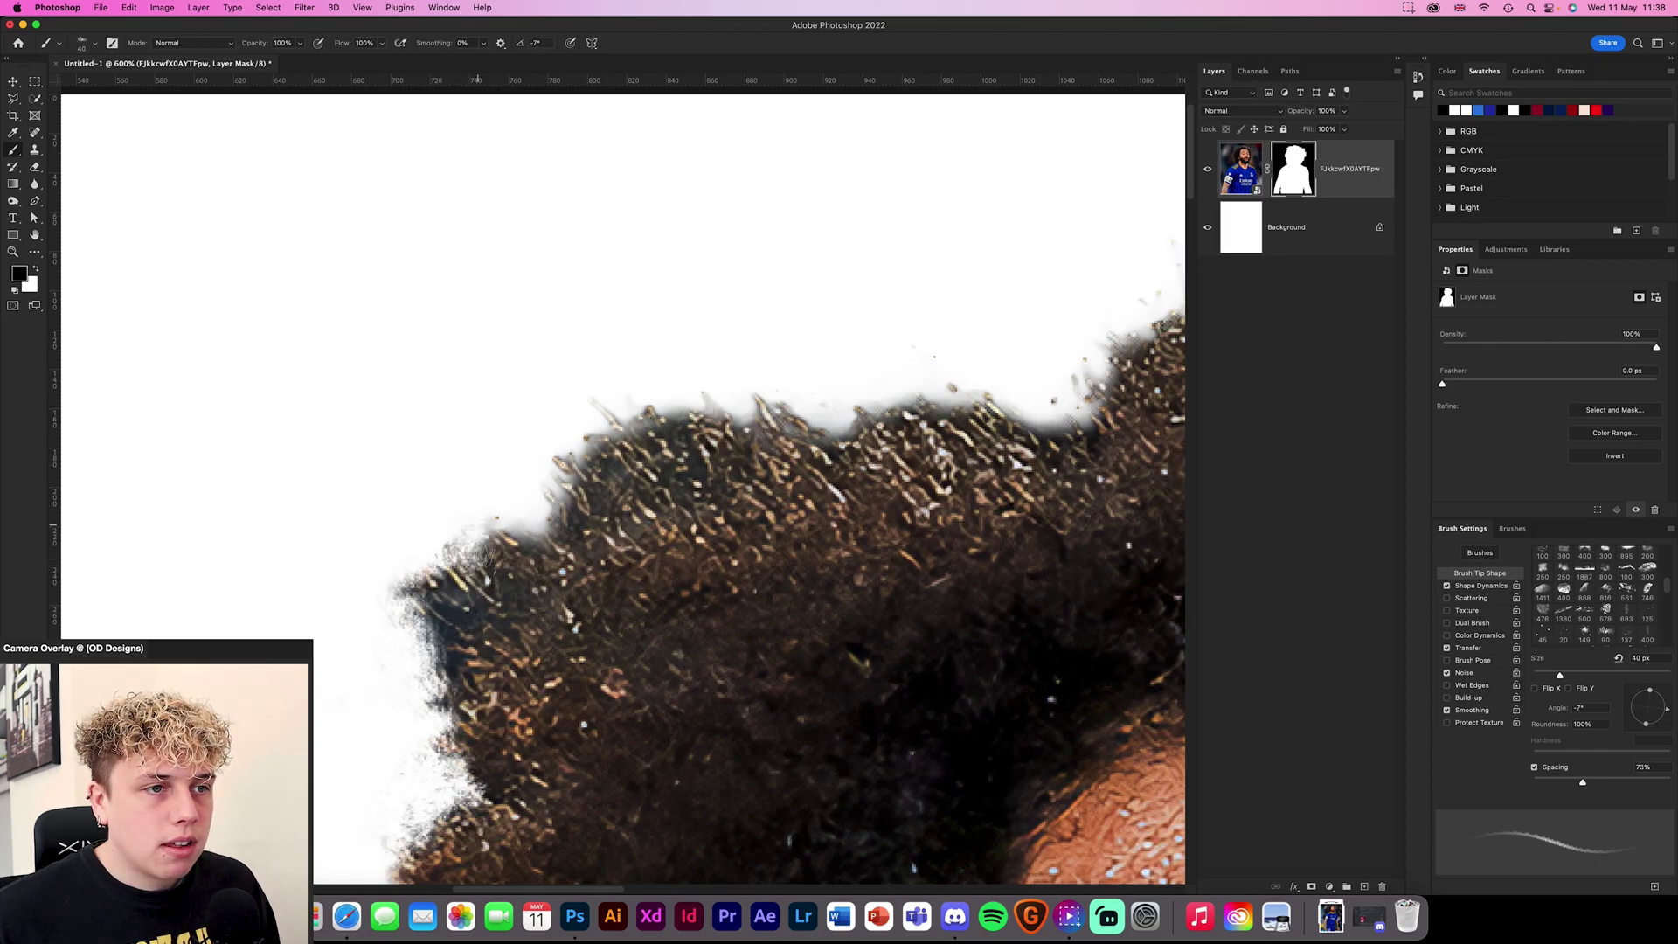
{"action": "mouse_move", "coordinate": [521, 542]}
{"action": "left_mouse_down"}
{"action": "mouse_move", "coordinate": [456, 535]}
{"action": "mouse_move", "coordinate": [538, 519]}
{"action": "mouse_move", "coordinate": [555, 490]}
{"action": "mouse_move", "coordinate": [572, 515]}
{"action": "mouse_move", "coordinate": [594, 452]}
{"action": "left_mouse_up"}
{"action": "key", "text": "Right"}
{"action": "key", "text": "Right"}
{"action": "key", "text": "Right"}
{"action": "key", "text": "Right"}
{"action": "key", "text": "Right"}
{"action": "key", "text": "Right"}
{"action": "key", "text": "Right"}
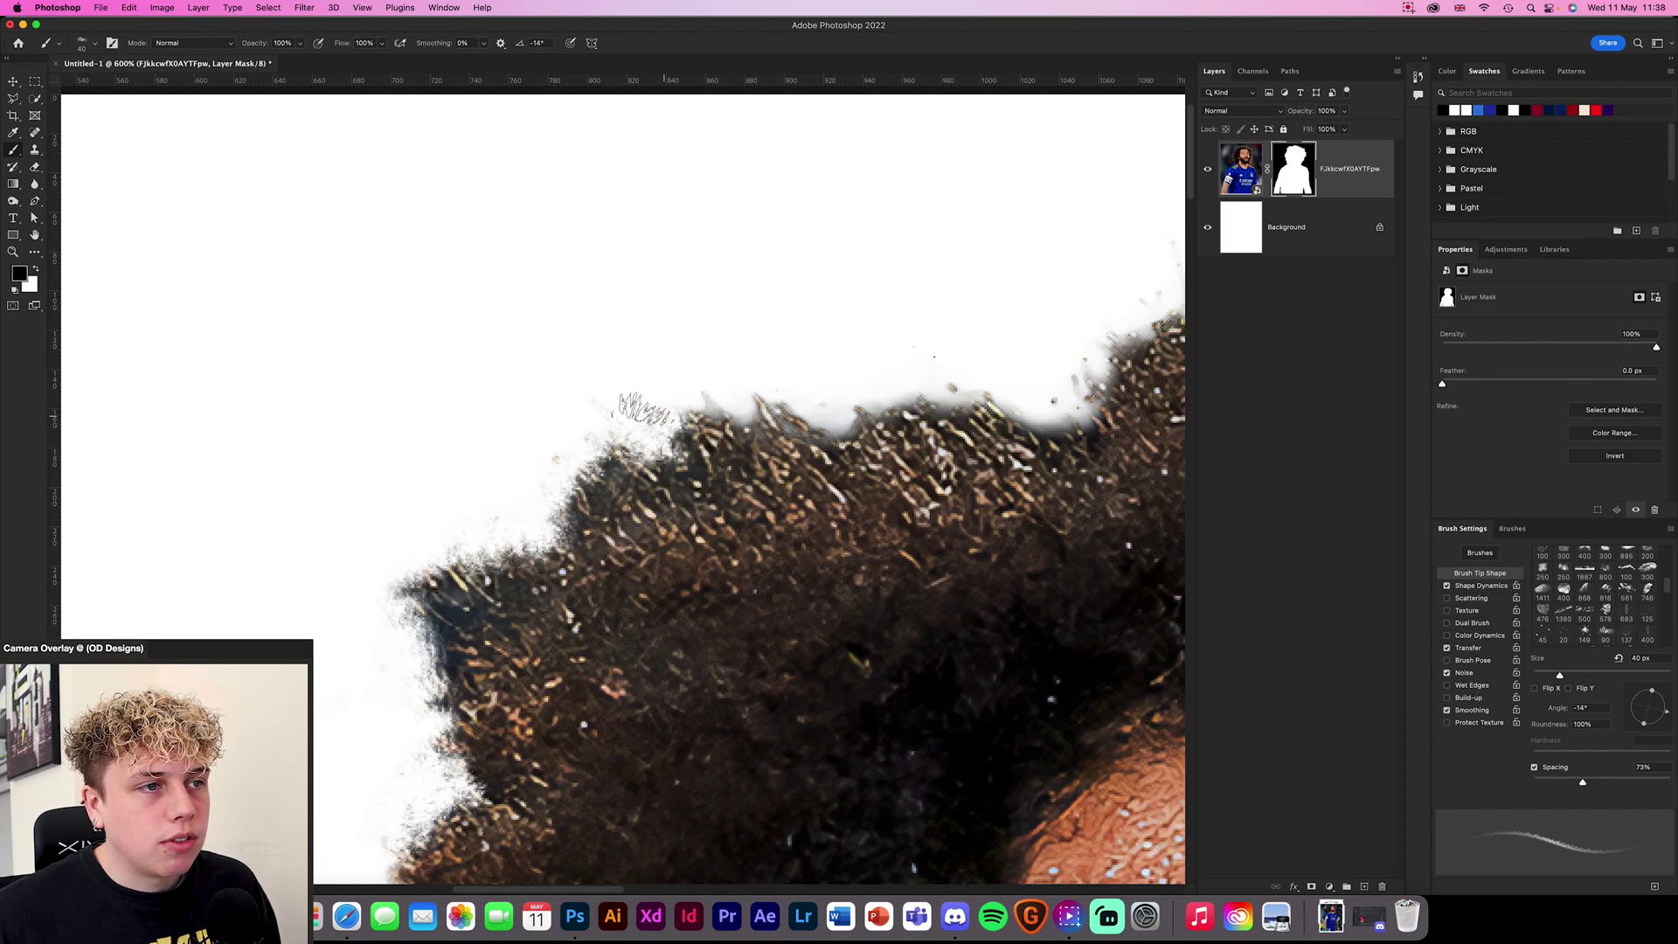
Paint white fur strokes on the mask along the top left of the hair, up to the dip before the crown
{"action": "key", "text": "x"}
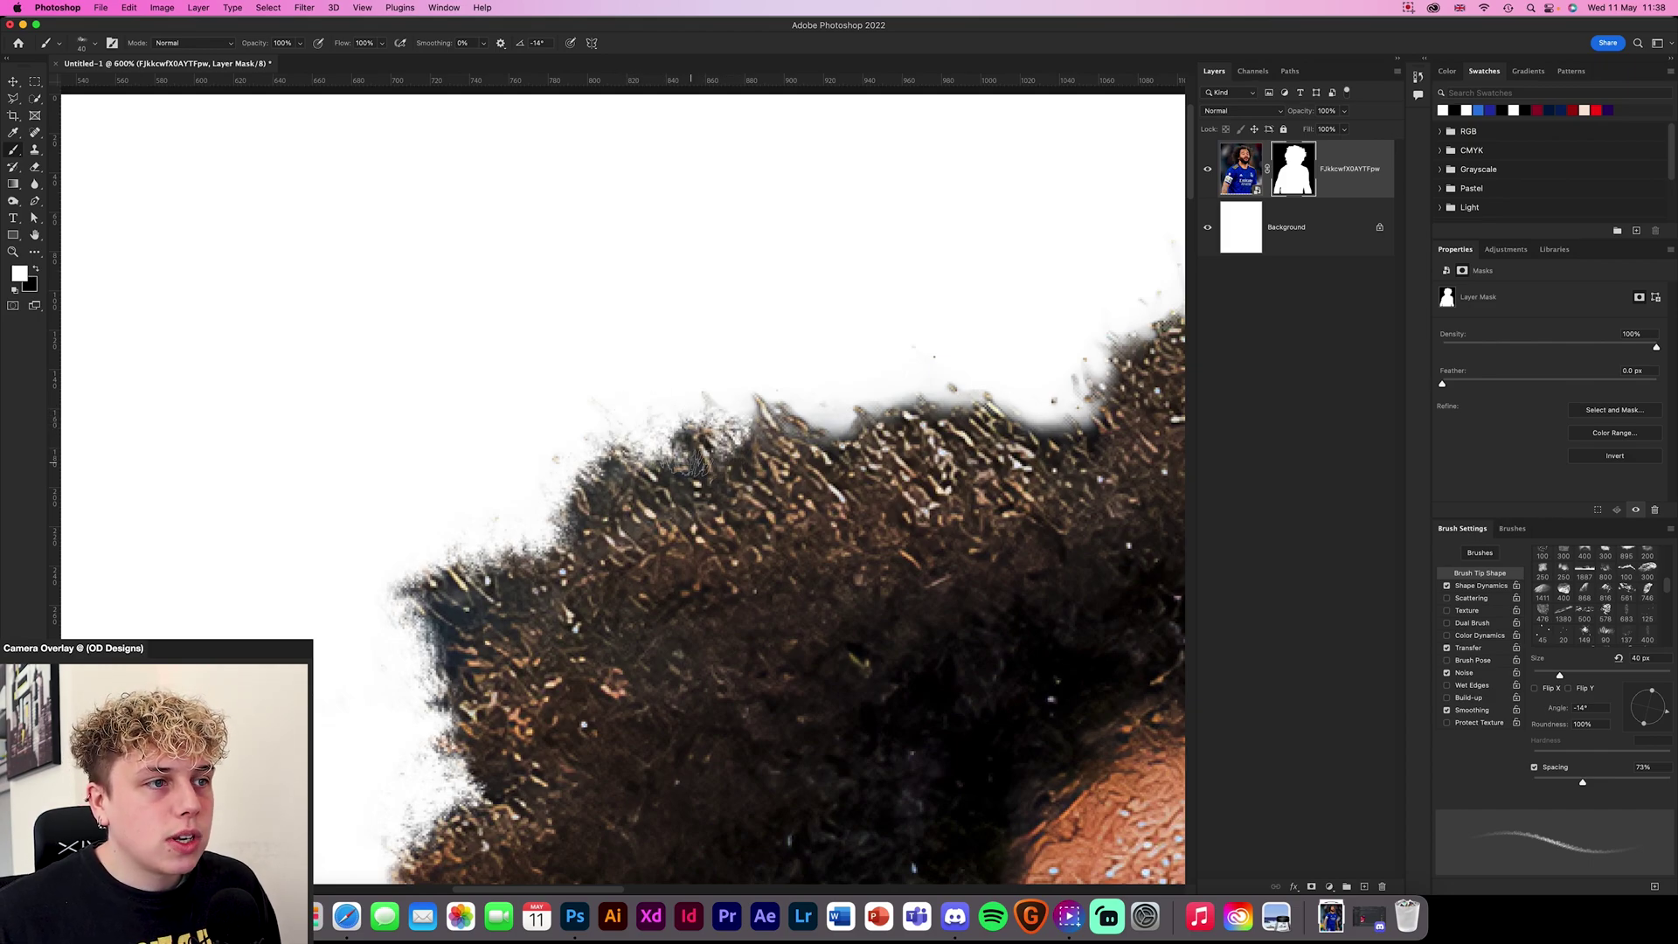
{"action": "mouse_move", "coordinate": [629, 450]}
{"action": "left_mouse_down"}
{"action": "mouse_move", "coordinate": [718, 437]}
{"action": "mouse_move", "coordinate": [724, 459]}
{"action": "mouse_move", "coordinate": [778, 411]}
{"action": "mouse_move", "coordinate": [813, 433]}
{"action": "mouse_move", "coordinate": [761, 402]}
{"action": "mouse_move", "coordinate": [830, 410]}
{"action": "left_mouse_up"}
{"action": "key", "text": "x"}
{"action": "scroll", "coordinate": [852, 402], "scroll_direction": "up", "scroll_amount": 5}
{"action": "scroll", "coordinate": [852, 402], "scroll_direction": "right", "scroll_amount": 10}
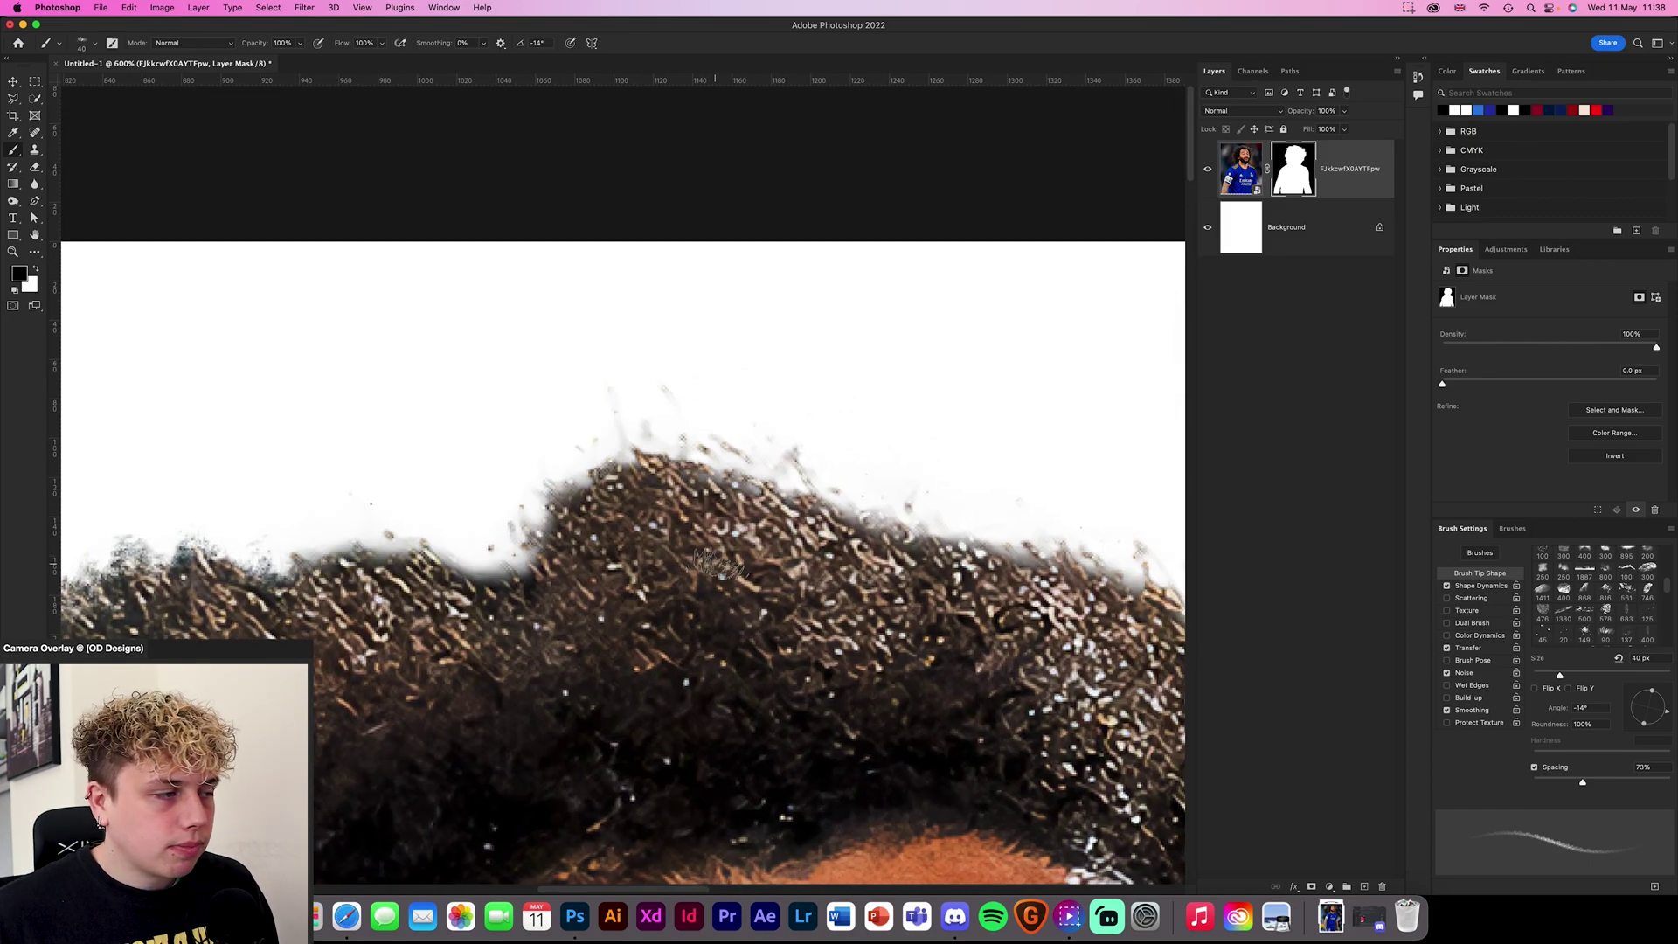
{"action": "scroll", "coordinate": [494, 631], "scroll_direction": "down", "scroll_amount": 2}
{"action": "scroll", "coordinate": [494, 631], "scroll_direction": "left", "scroll_amount": 6}
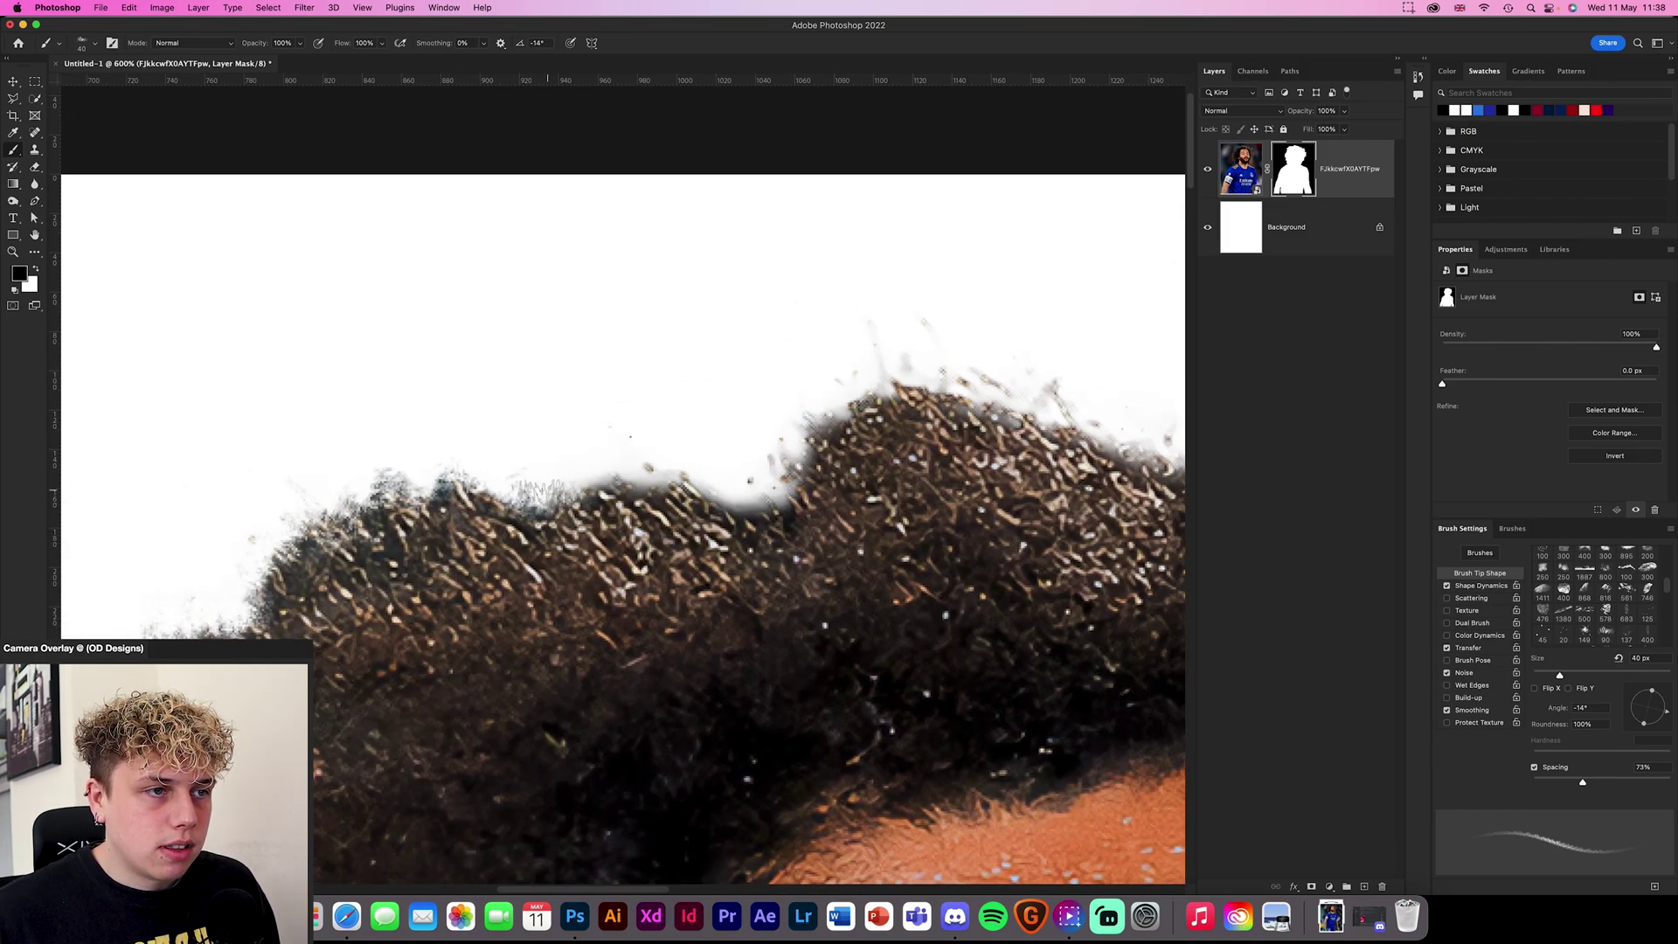
{"action": "key", "text": "x"}
{"action": "mouse_move", "coordinate": [538, 491]}
{"action": "left_mouse_down"}
{"action": "mouse_move", "coordinate": [690, 494]}
{"action": "mouse_move", "coordinate": [712, 517]}
{"action": "left_mouse_up"}
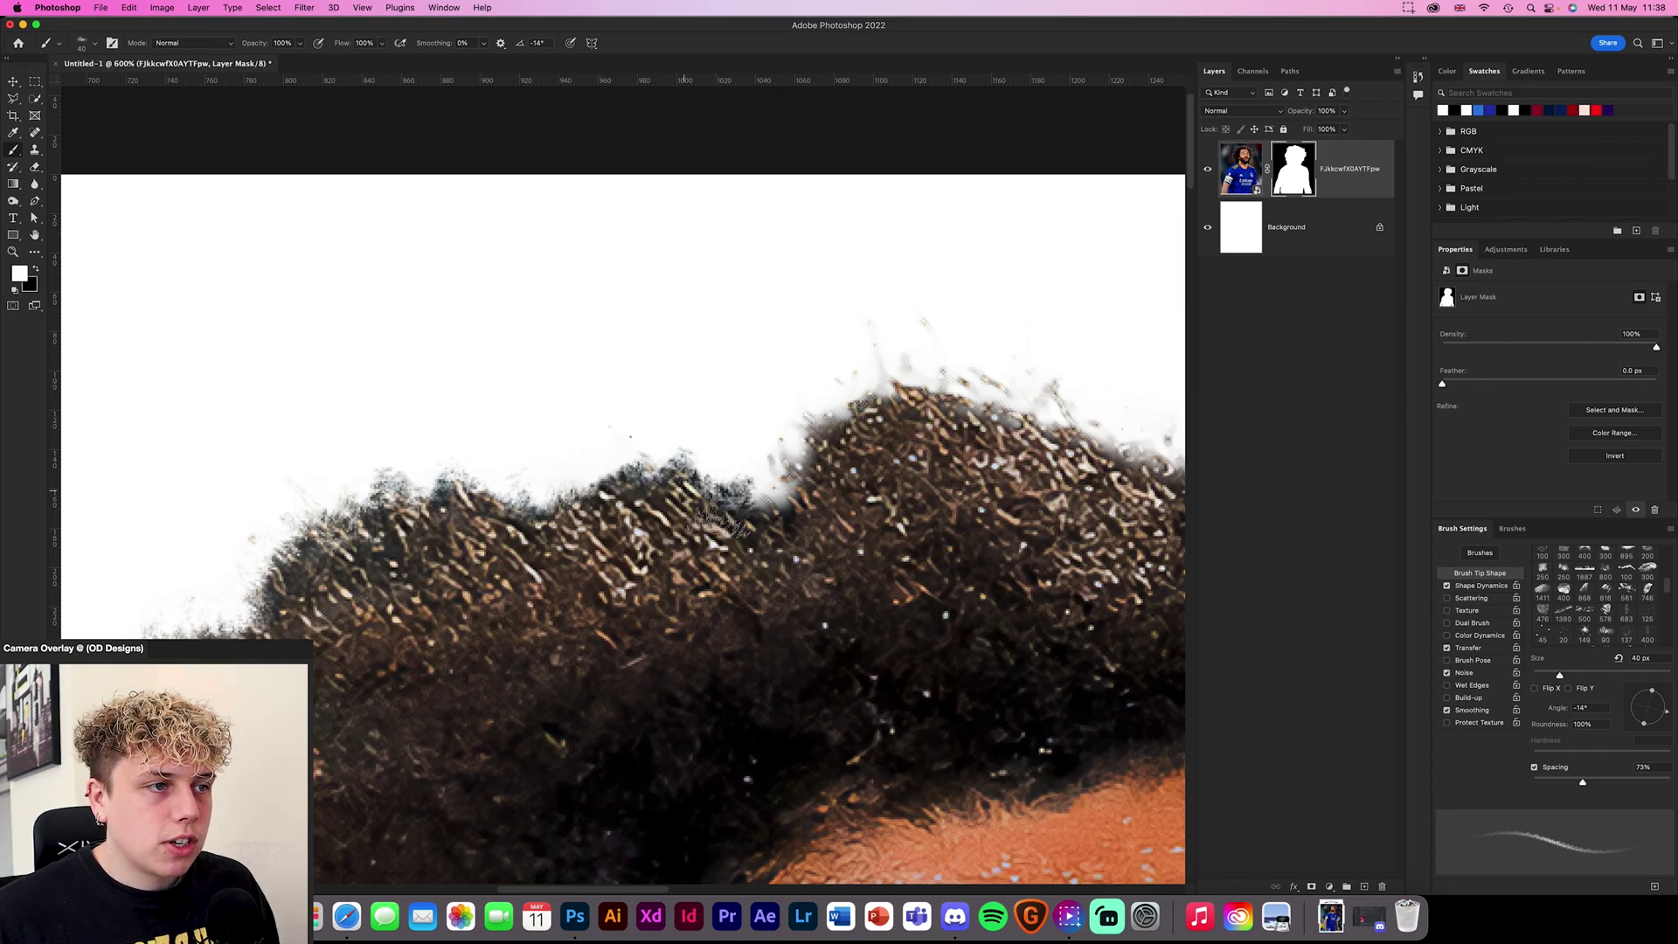
Add white fur strokes on the mask around the dip and over the crown of the hair
{"action": "key", "text": "x"}
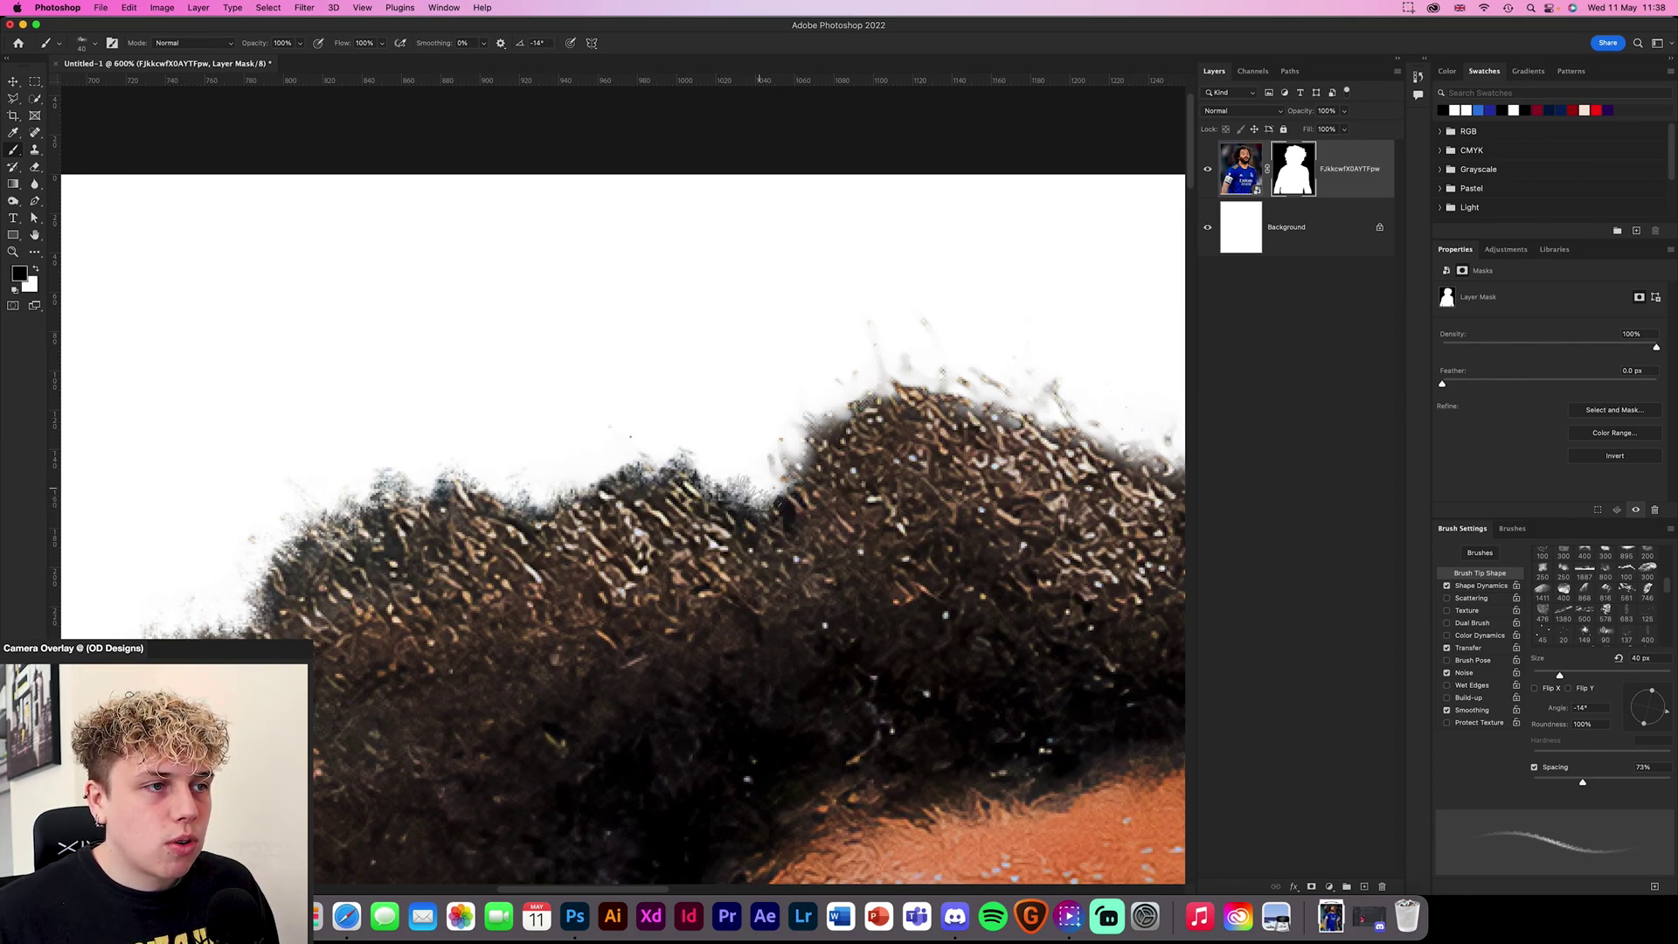
{"action": "key", "text": "x"}
{"action": "left_click_drag", "start_coordinate": [893, 511], "coordinate": [635, 535]}
{"action": "mouse_move", "coordinate": [559, 499]}
{"action": "left_mouse_down"}
{"action": "mouse_move", "coordinate": [529, 519]}
{"action": "mouse_move", "coordinate": [556, 471]}
{"action": "mouse_move", "coordinate": [541, 463]}
{"action": "mouse_move", "coordinate": [577, 458]}
{"action": "mouse_move", "coordinate": [532, 436]}
{"action": "mouse_move", "coordinate": [557, 430]}
{"action": "mouse_move", "coordinate": [530, 451]}
{"action": "mouse_move", "coordinate": [567, 408]}
{"action": "mouse_move", "coordinate": [641, 432]}
{"action": "mouse_move", "coordinate": [656, 426]}
{"action": "mouse_move", "coordinate": [639, 408]}
{"action": "mouse_move", "coordinate": [678, 403]}
{"action": "mouse_move", "coordinate": [717, 452]}
{"action": "mouse_move", "coordinate": [657, 412]}
{"action": "mouse_move", "coordinate": [679, 397]}
{"action": "mouse_move", "coordinate": [756, 448]}
{"action": "left_mouse_up"}
{"action": "key", "text": "x"}
{"action": "key", "text": "x"}
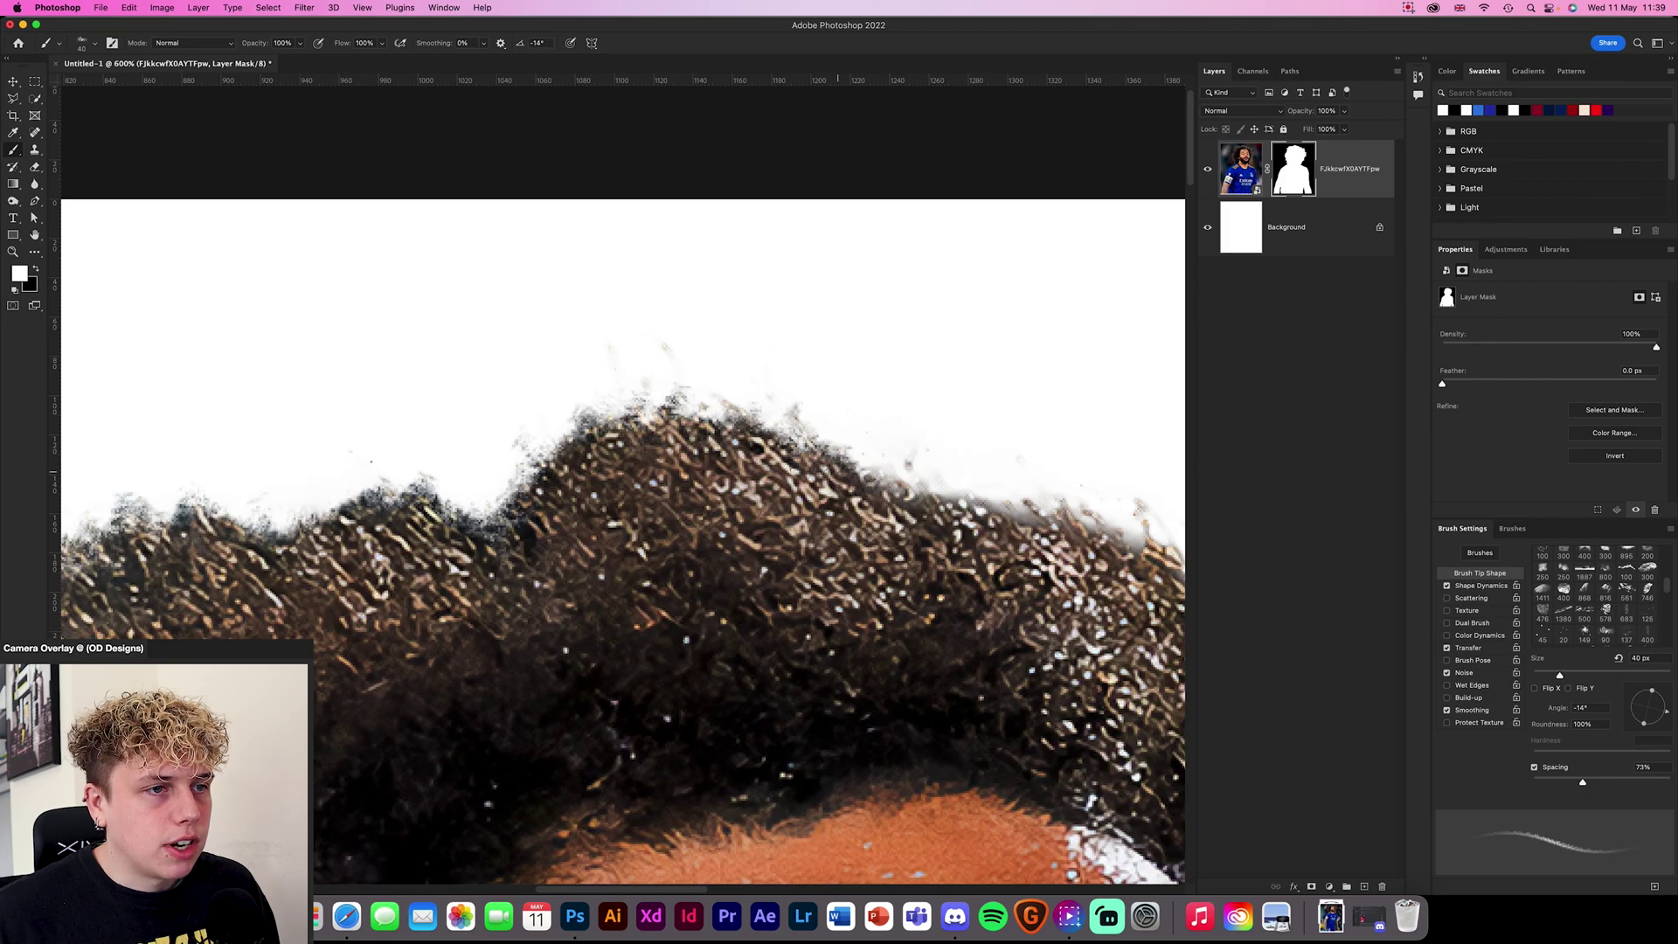
Texture the mask edge with white and black fur strokes from the crown to the tuft at the hair's upper right
{"action": "key", "text": "super+0"}
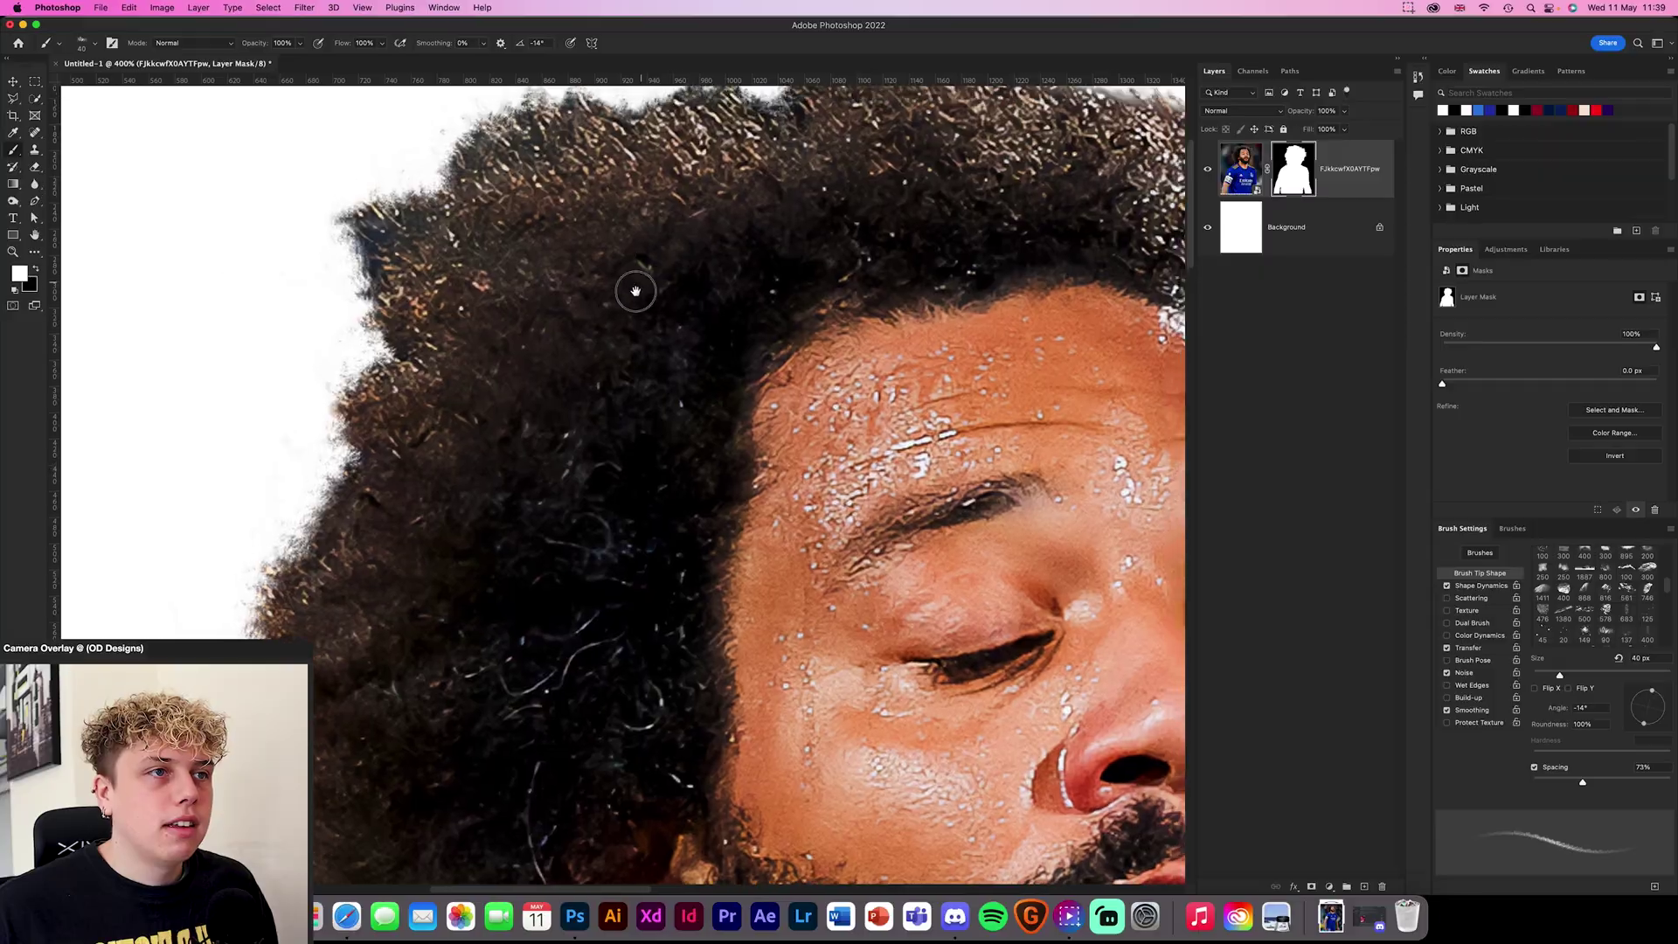
{"action": "scroll", "coordinate": [637, 285], "scroll_direction": "up", "scroll_amount": 3}
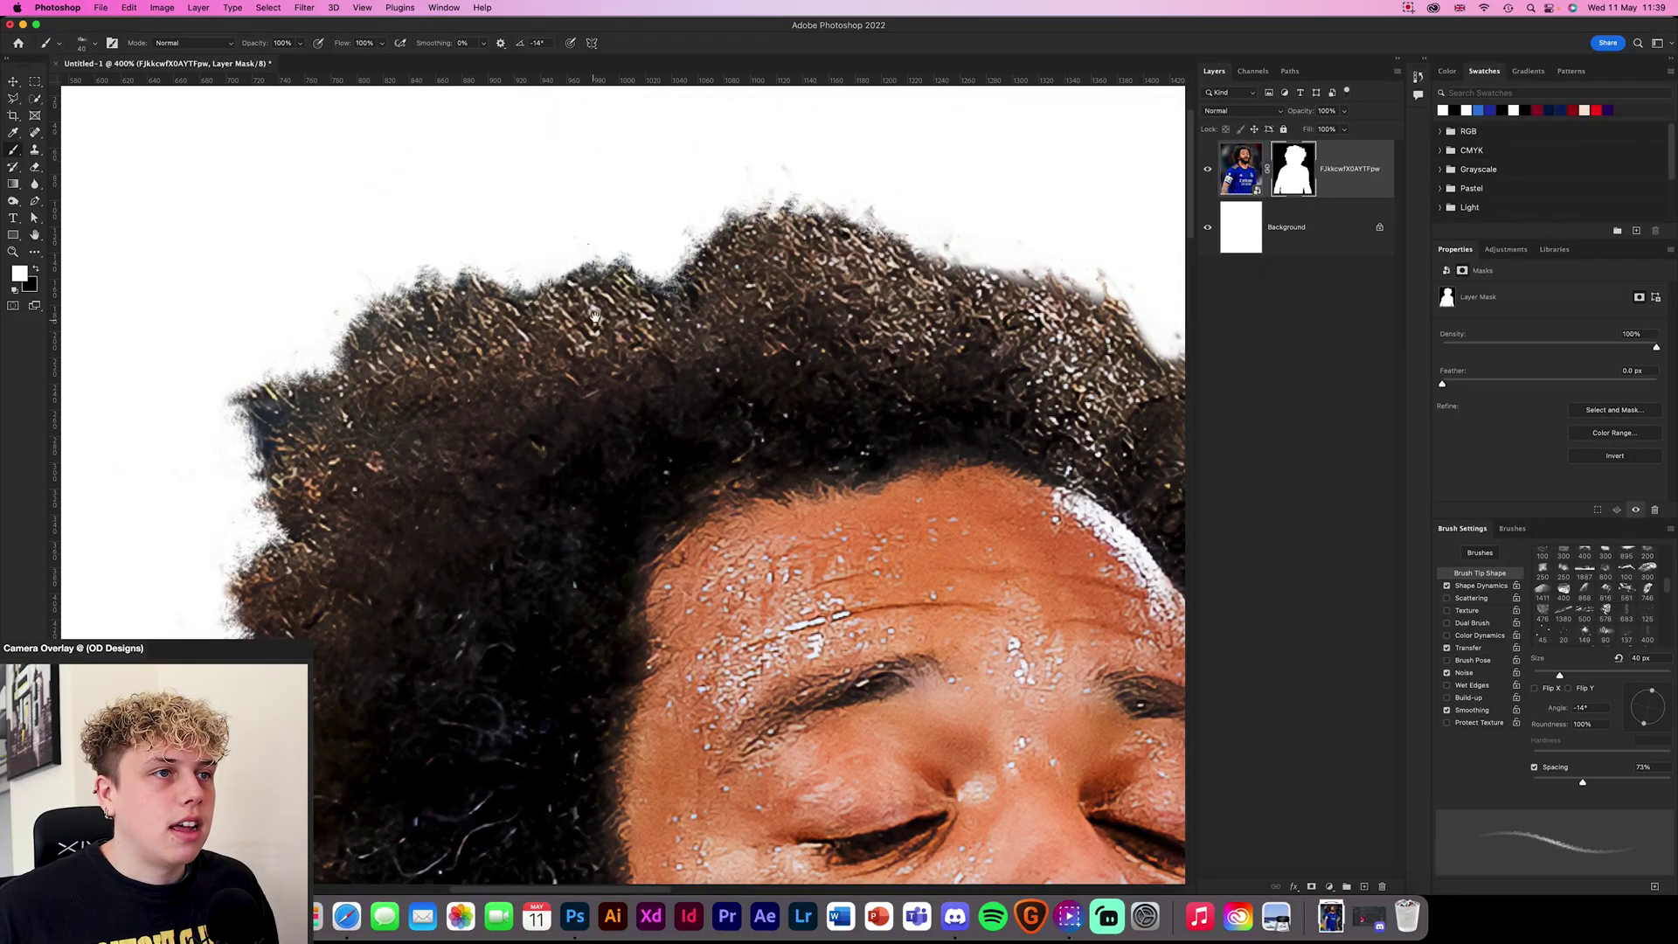
{"action": "scroll", "coordinate": [341, 332], "scroll_direction": "up", "scroll_amount": 2}
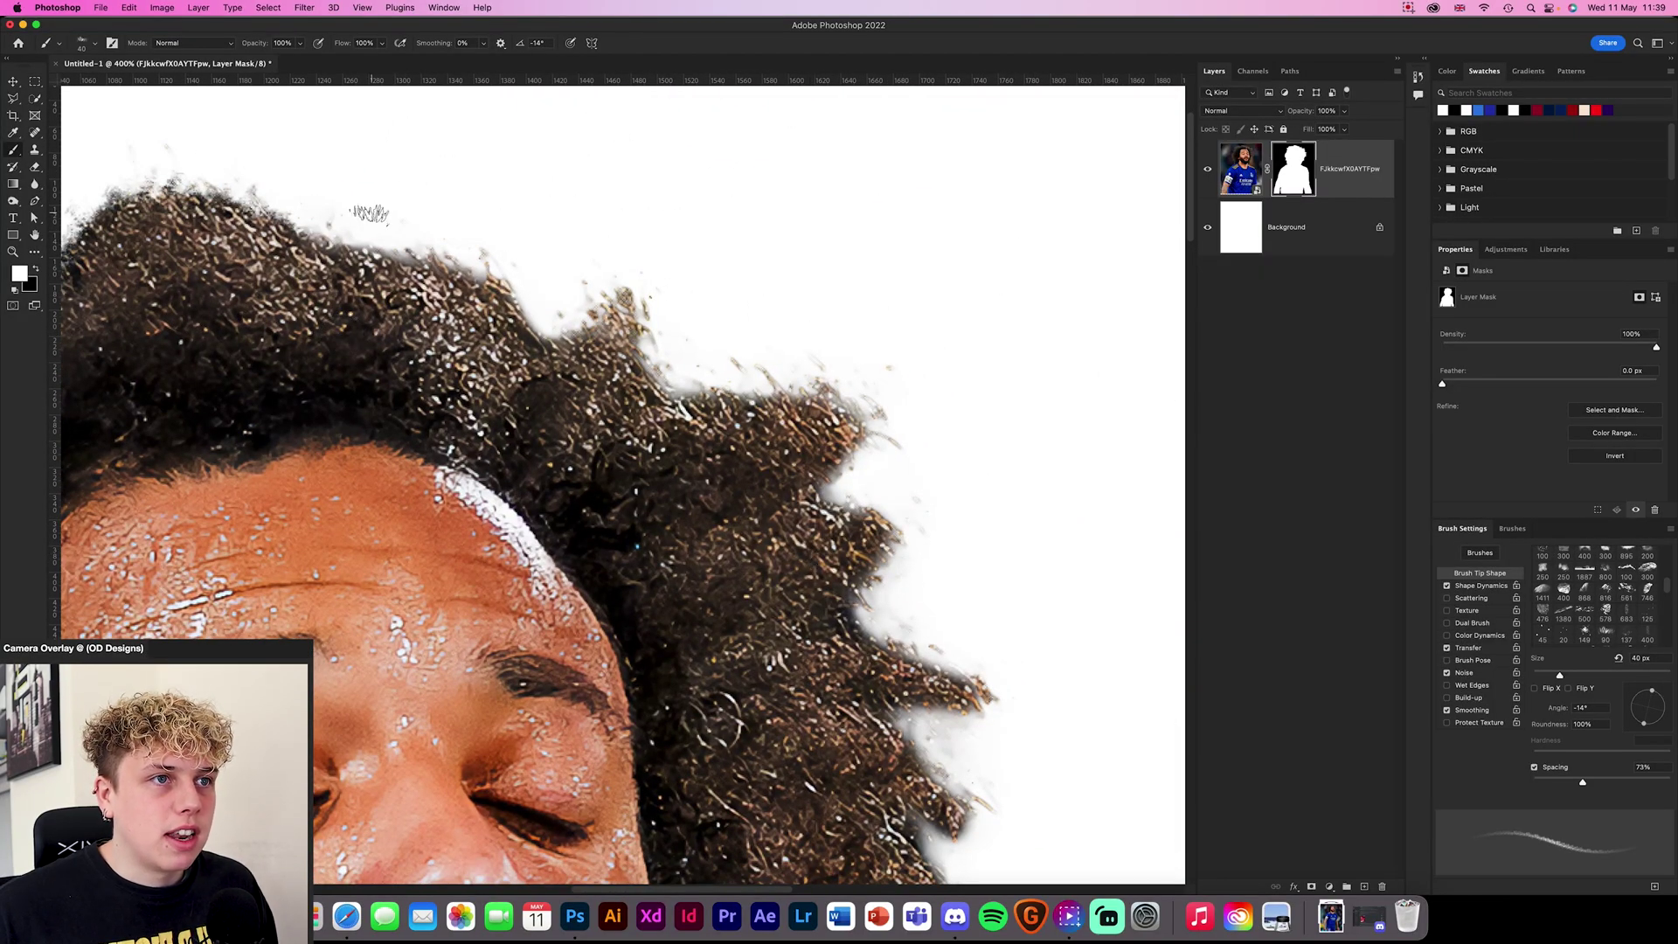
{"action": "left_click_drag", "start_coordinate": [296, 215], "coordinate": [404, 321]}
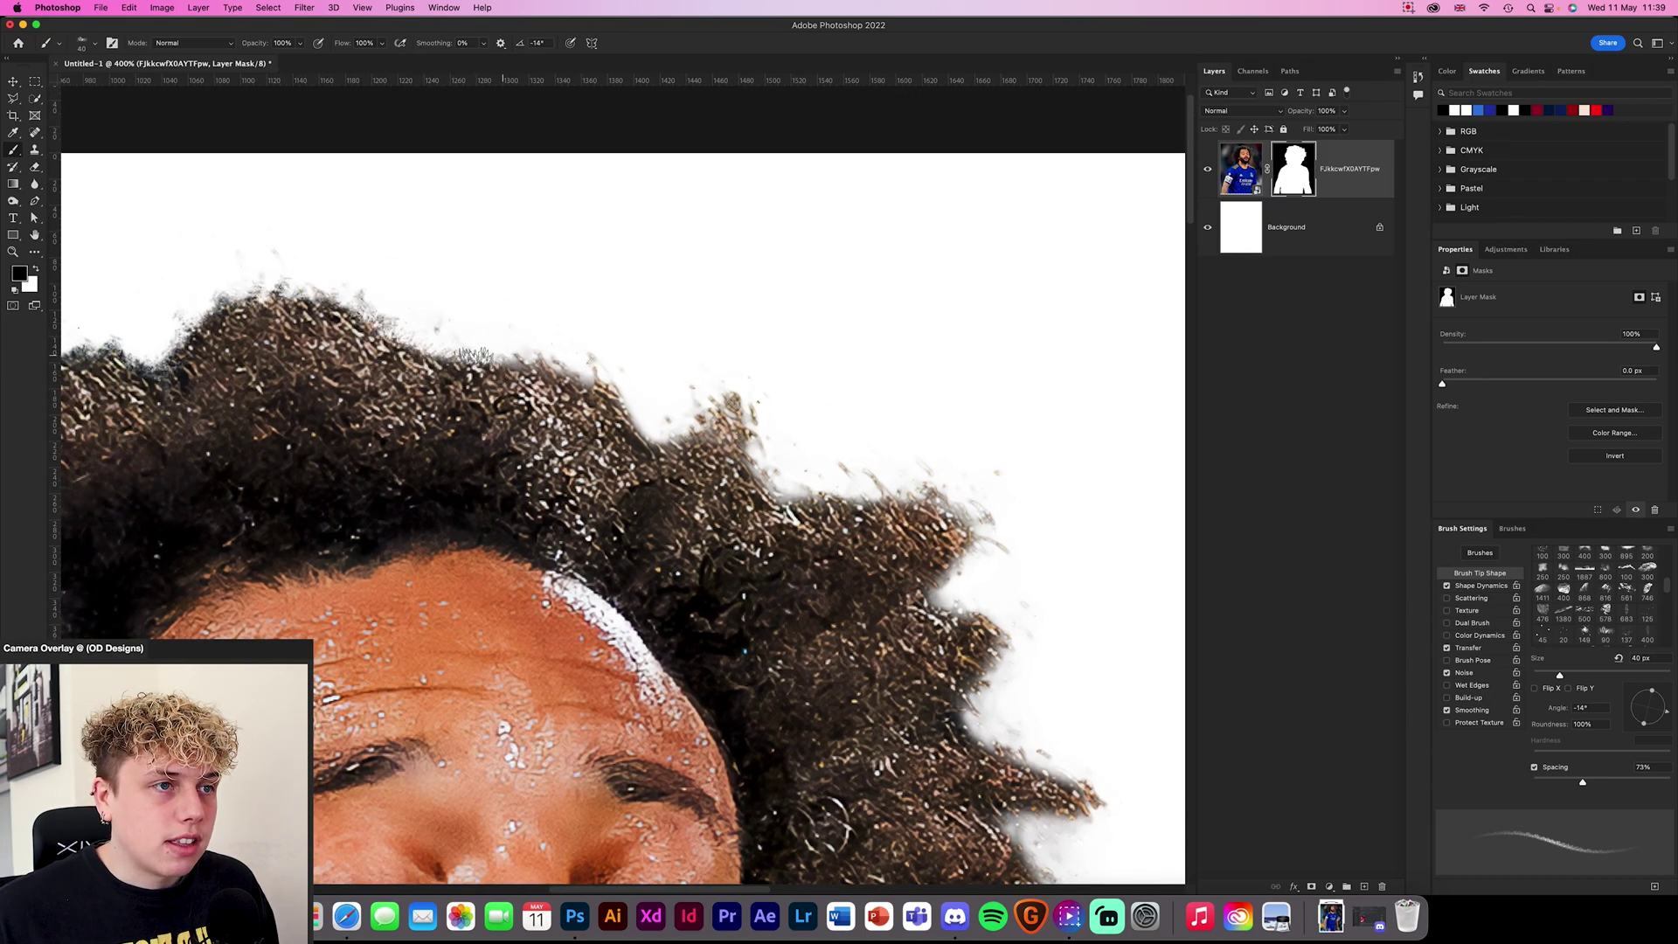
{"action": "left_click_drag", "start_coordinate": [544, 365], "coordinate": [637, 424]}
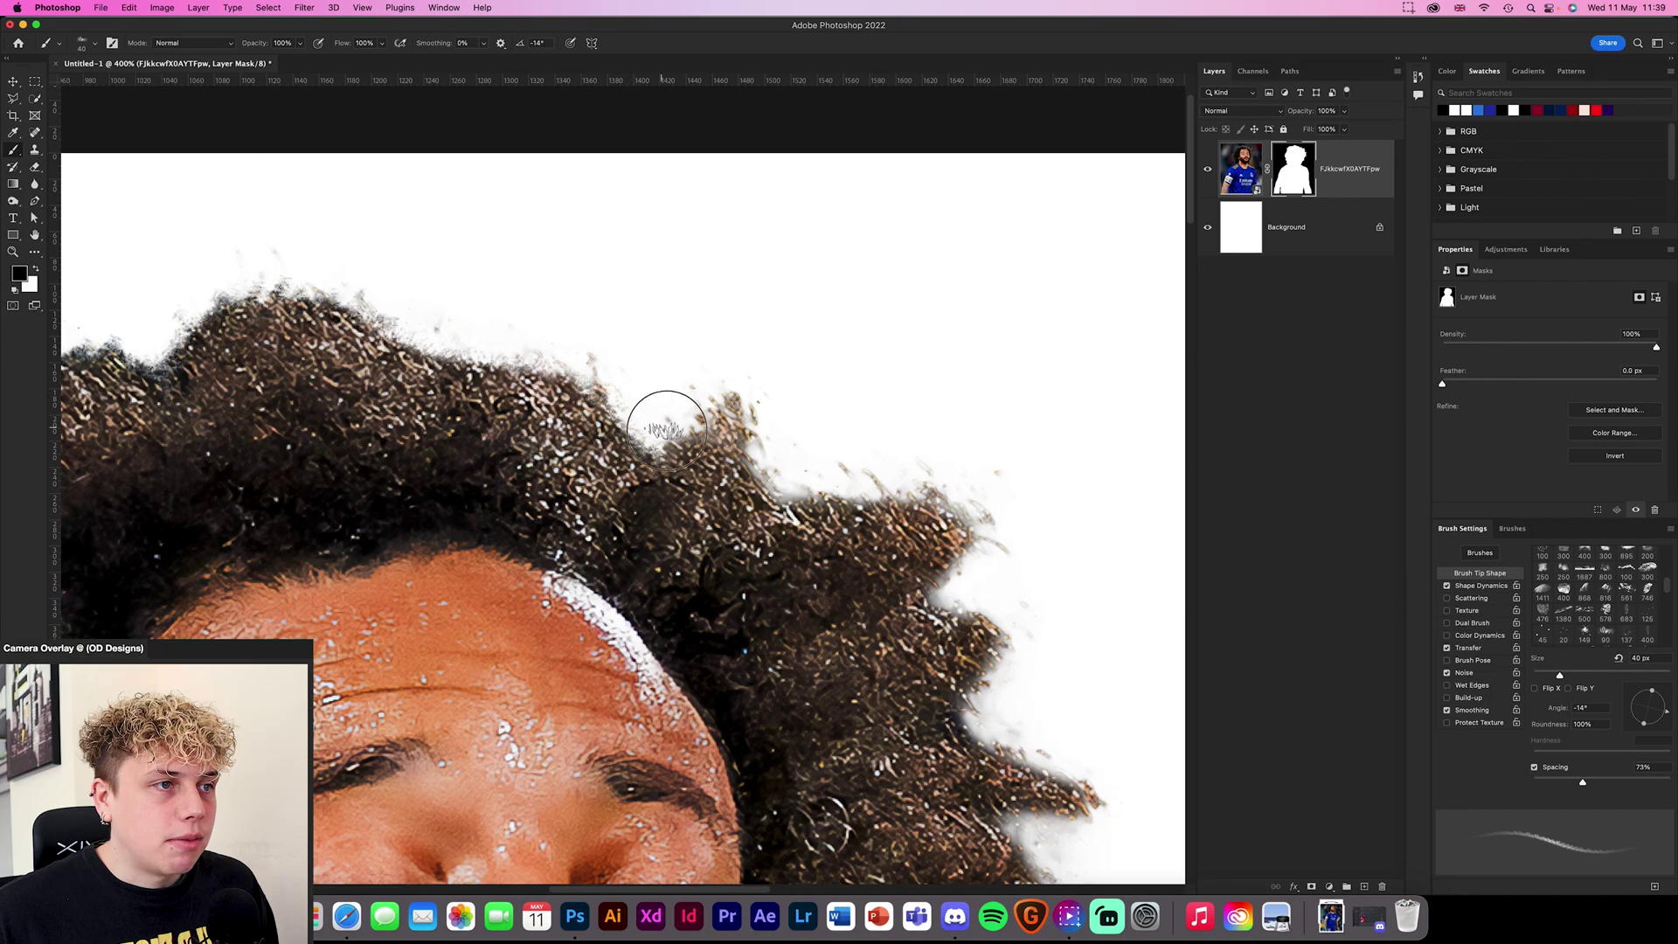
{"action": "key", "text": "x"}
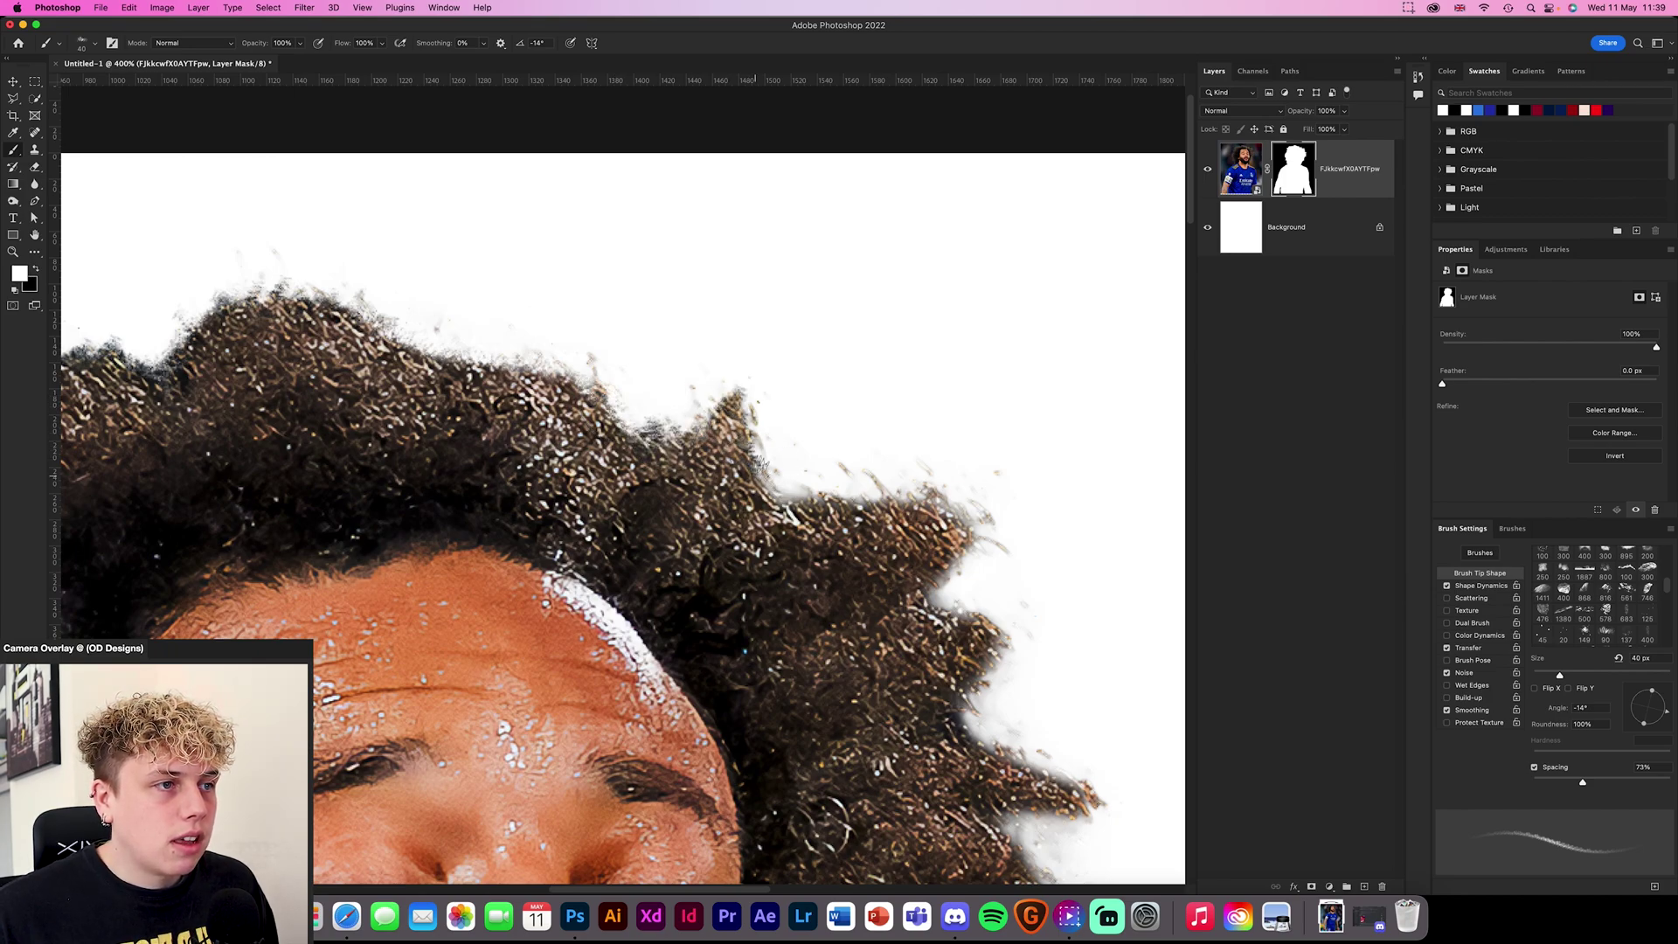
{"action": "mouse_move", "coordinate": [771, 486]}
{"action": "left_mouse_down"}
{"action": "mouse_move", "coordinate": [812, 510]}
{"action": "mouse_move", "coordinate": [839, 498]}
{"action": "mouse_move", "coordinate": [767, 468]}
{"action": "mouse_move", "coordinate": [848, 527]}
{"action": "mouse_move", "coordinate": [944, 507]}
{"action": "left_mouse_up"}
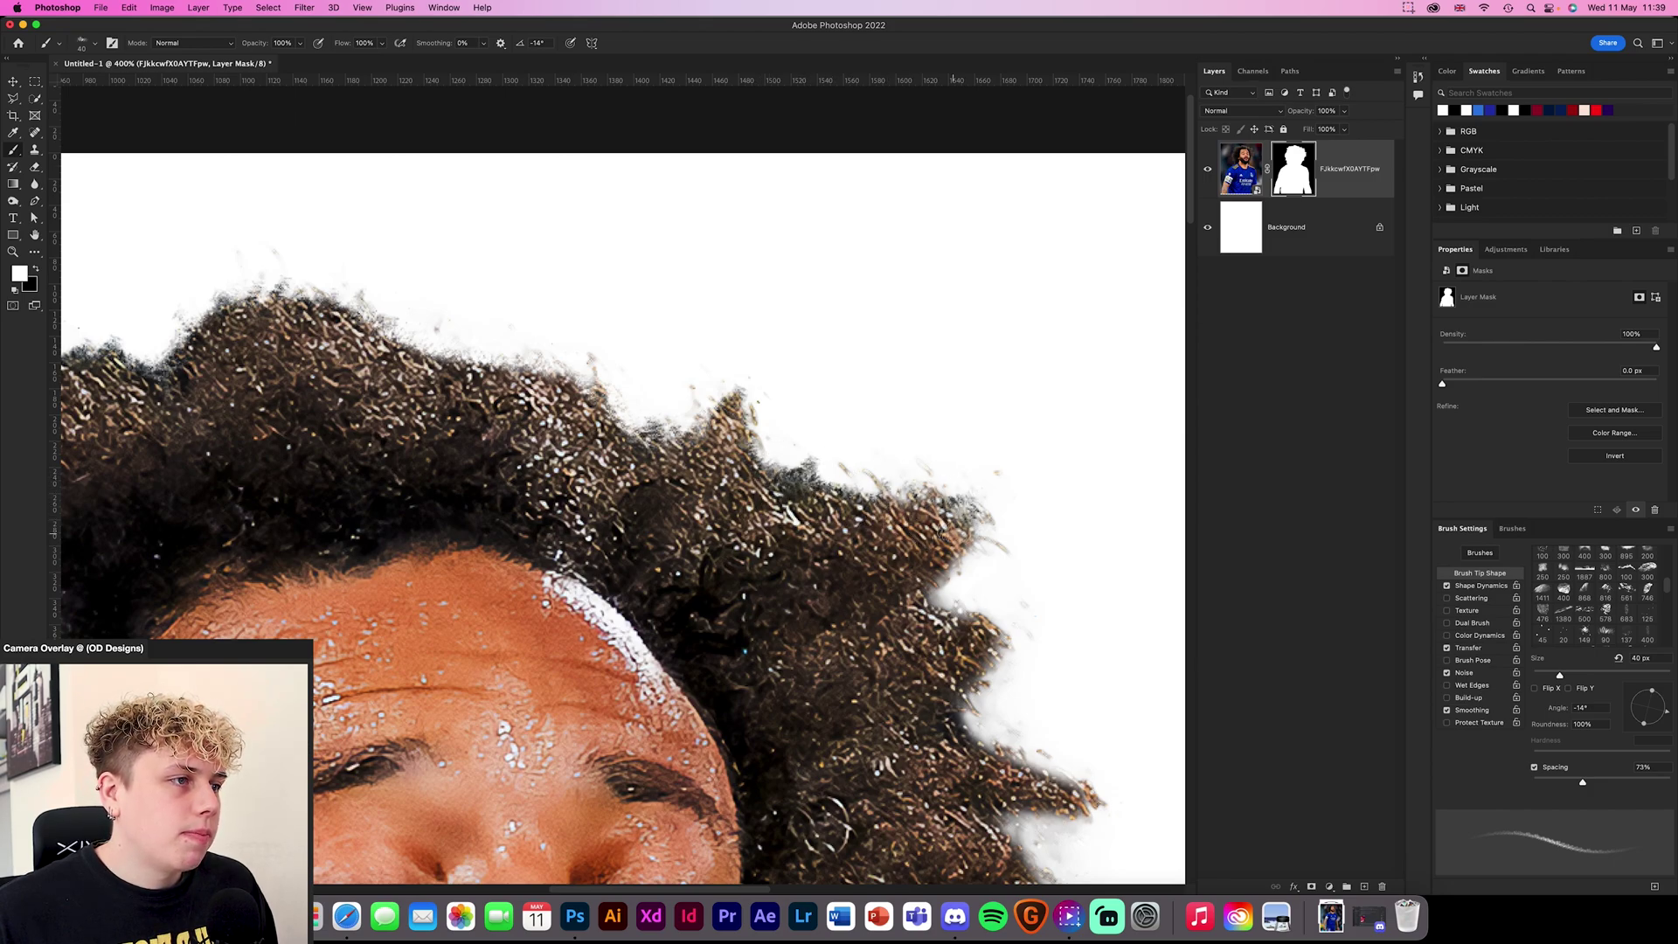
Rotate the brush tip to 71° and texture the mask around the spiky tufts on the hair's right side in black and white
{"action": "key", "text": "x"}
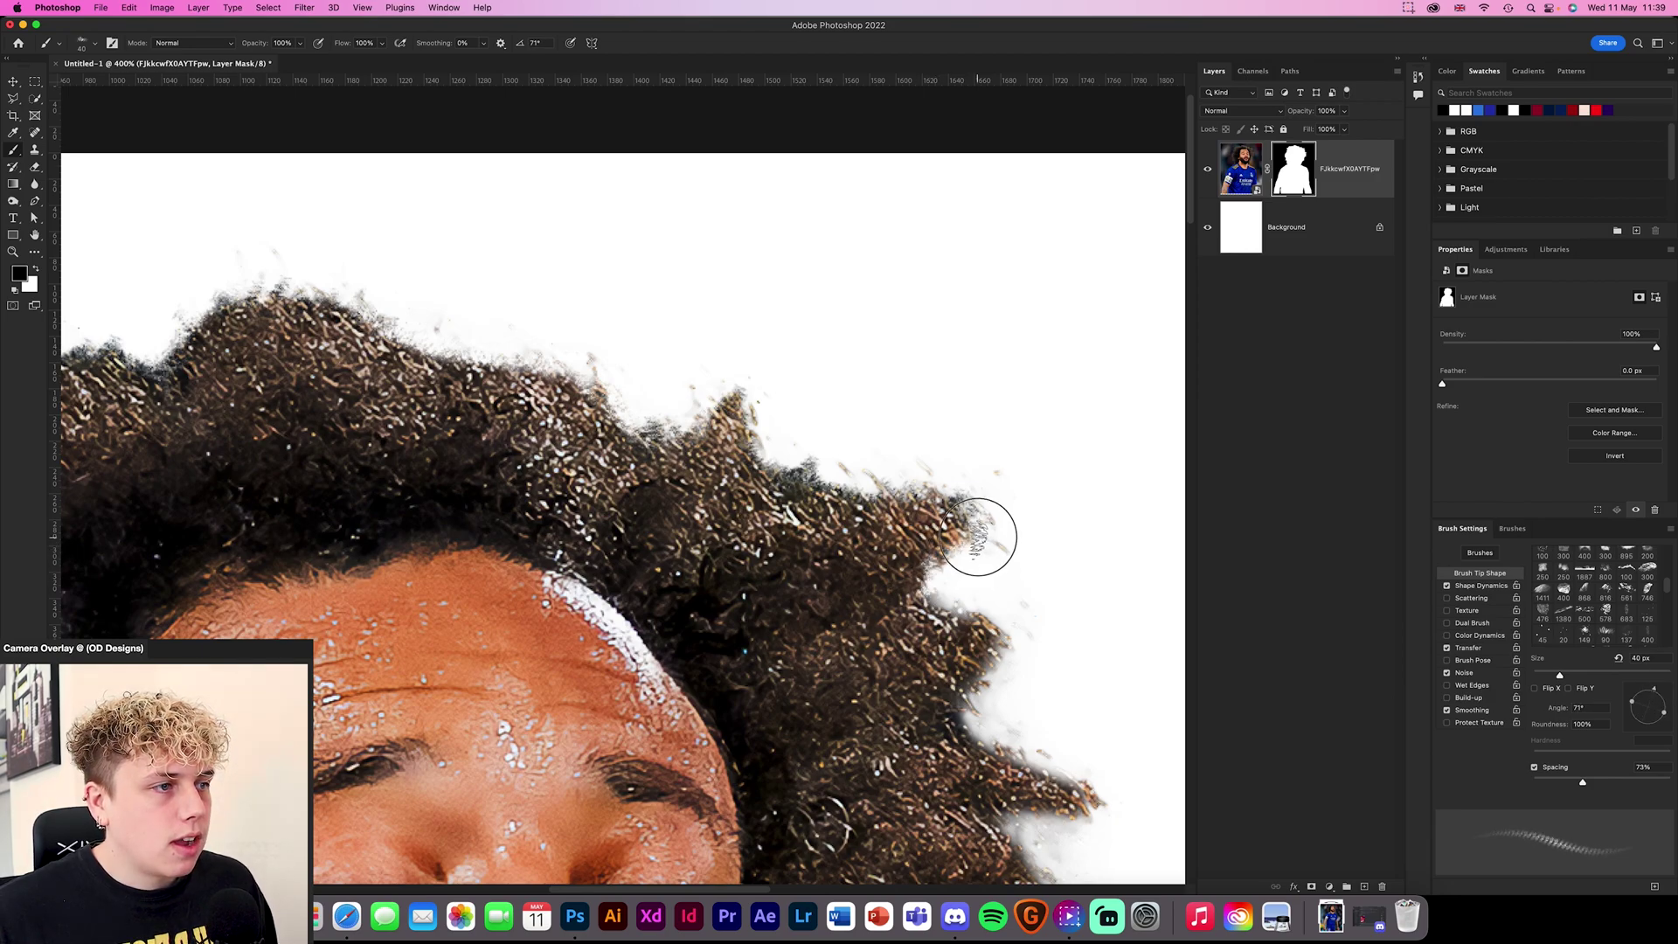
{"action": "mouse_move", "coordinate": [983, 508]}
{"action": "left_mouse_down"}
{"action": "mouse_move", "coordinate": [939, 581]}
{"action": "mouse_move", "coordinate": [1000, 655]}
{"action": "mouse_move", "coordinate": [925, 668]}
{"action": "mouse_move", "coordinate": [654, 535]}
{"action": "mouse_move", "coordinate": [682, 708]}
{"action": "left_mouse_up"}
{"action": "key", "text": "x"}
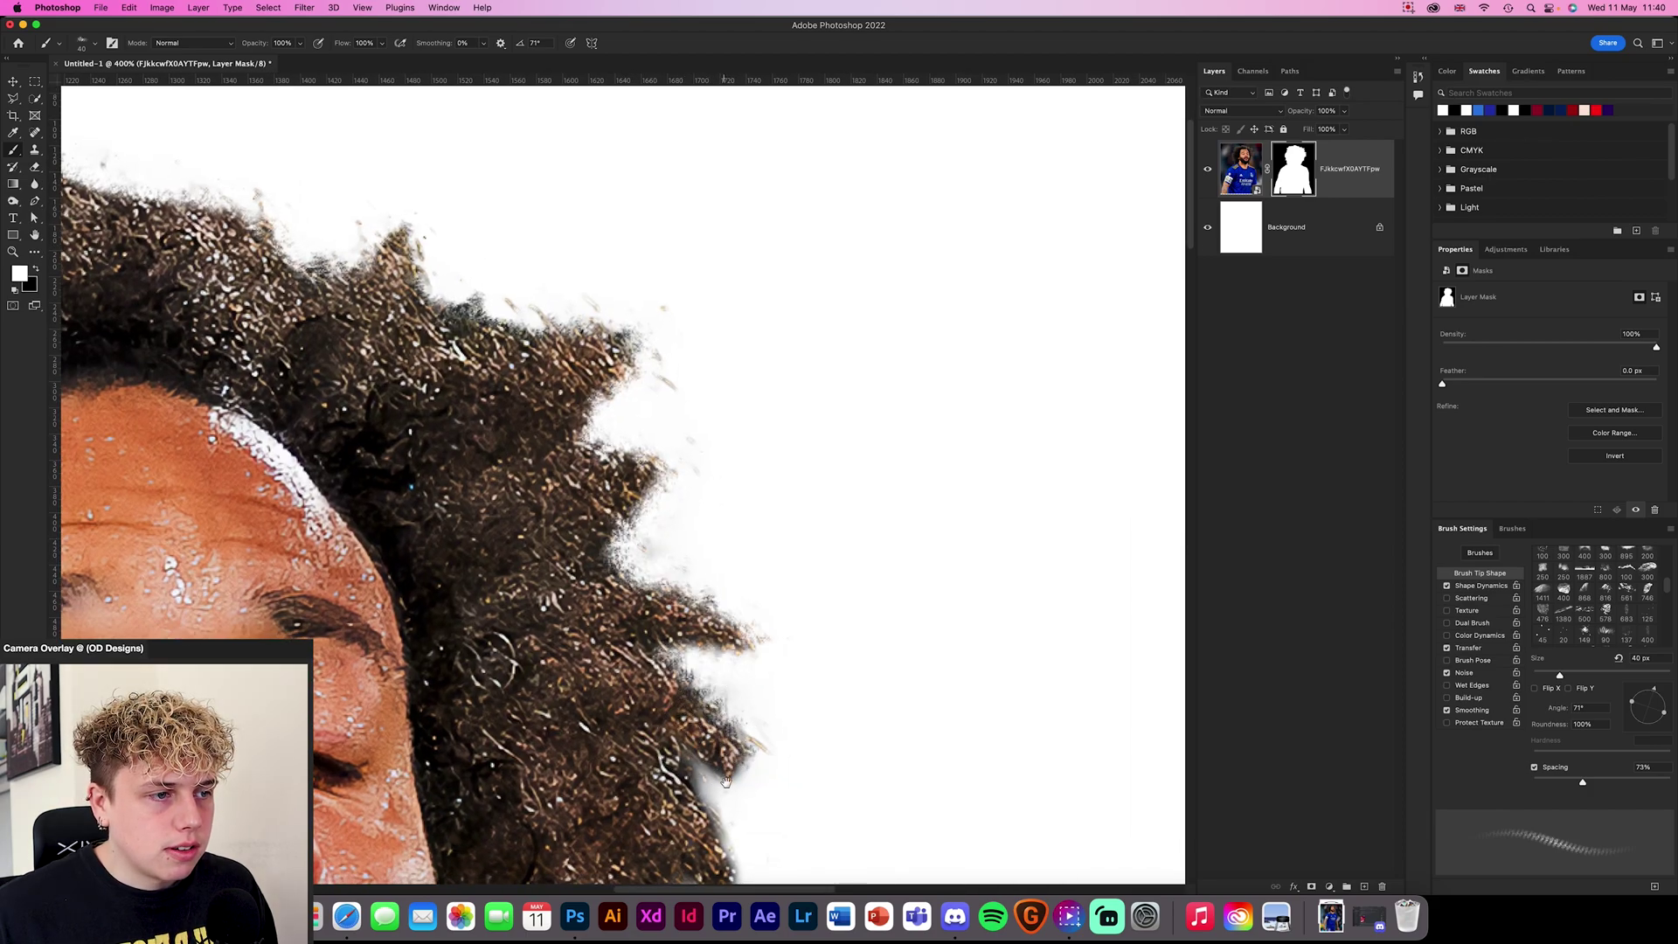
{"action": "left_click_drag", "start_coordinate": [724, 780], "coordinate": [572, 473]}
{"action": "key", "text": "x"}
{"action": "mouse_move", "coordinate": [602, 594]}
{"action": "left_mouse_down"}
{"action": "mouse_move", "coordinate": [560, 464]}
{"action": "mouse_move", "coordinate": [614, 444]}
{"action": "mouse_move", "coordinate": [595, 461]}
{"action": "mouse_move", "coordinate": [604, 490]}
{"action": "mouse_move", "coordinate": [558, 462]}
{"action": "mouse_move", "coordinate": [583, 514]}
{"action": "left_mouse_up"}
{"action": "left_click_drag", "start_coordinate": [498, 660], "coordinate": [511, 581]}
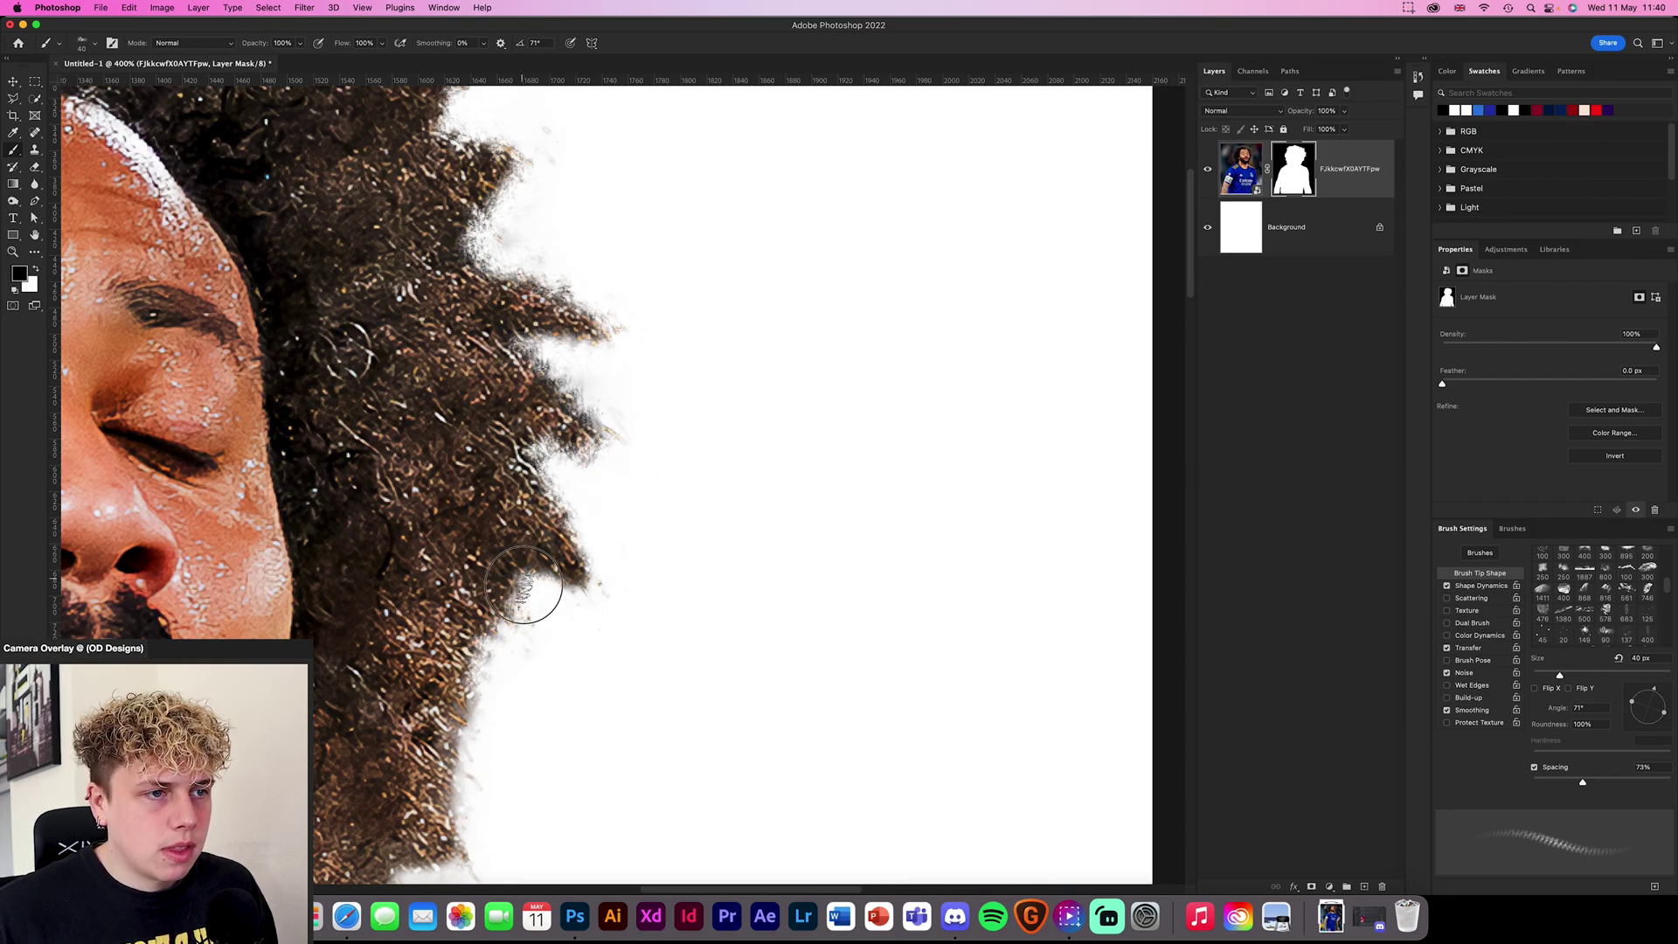
Paint black fur strokes on the mask along the hair's lower right edge, down to the shirt's shoulder
{"action": "mouse_move", "coordinate": [517, 671]}
{"action": "left_mouse_down"}
{"action": "mouse_move", "coordinate": [633, 429]}
{"action": "mouse_move", "coordinate": [570, 533]}
{"action": "mouse_move", "coordinate": [574, 591]}
{"action": "mouse_move", "coordinate": [592, 455]}
{"action": "left_mouse_up"}
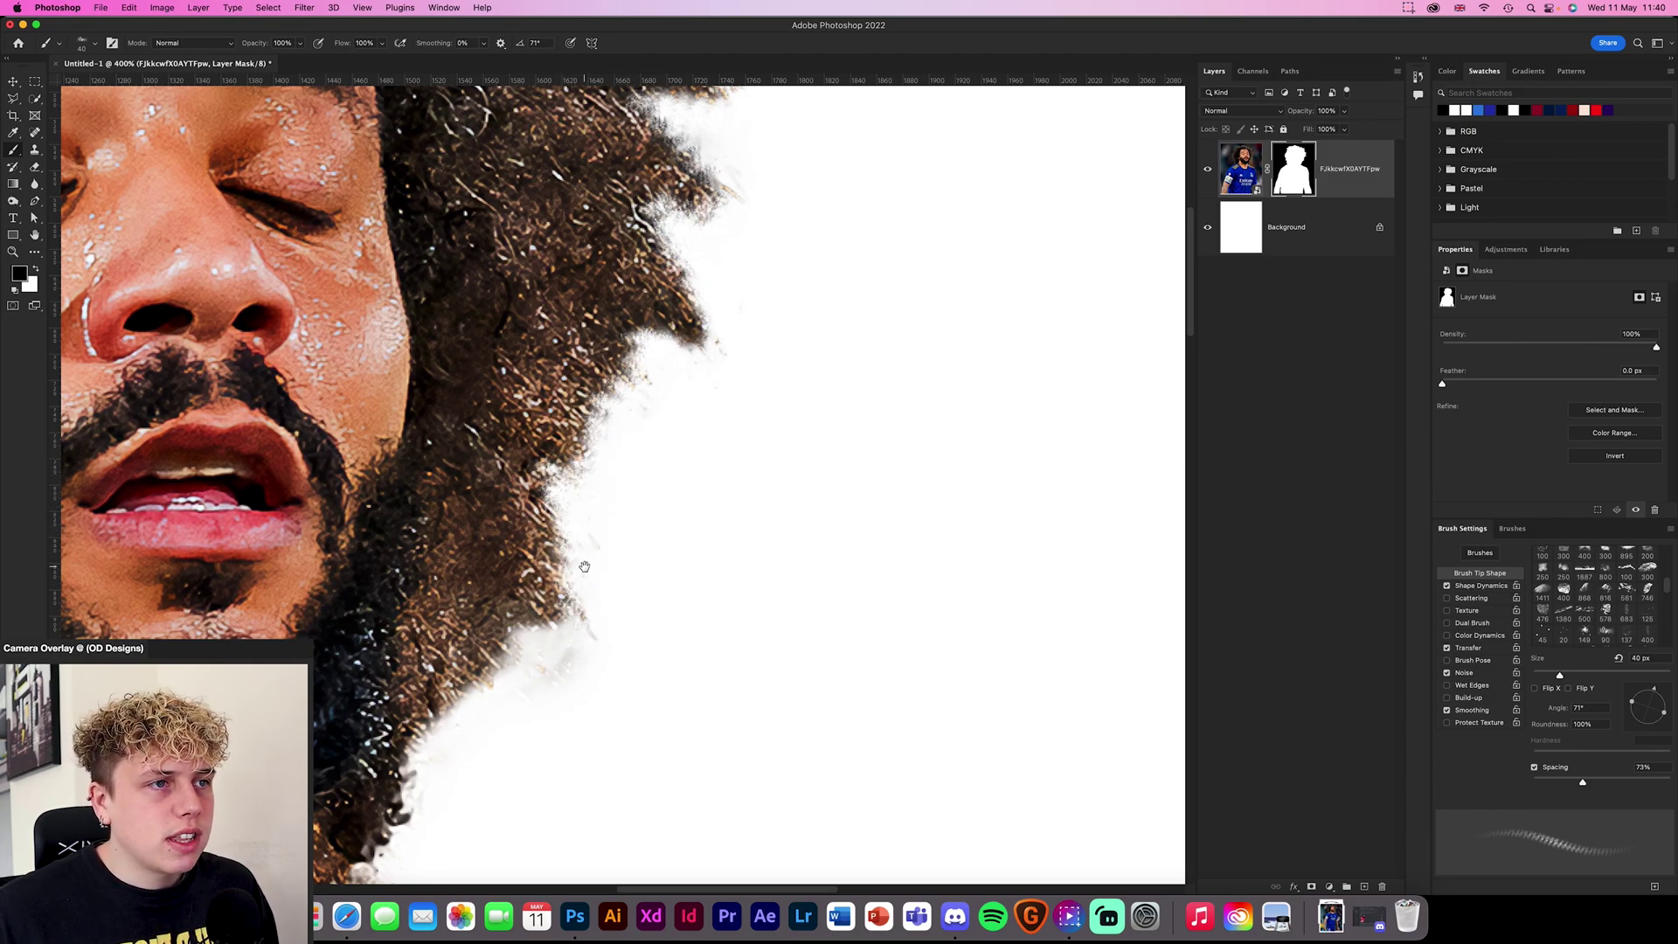
{"action": "left_click_drag", "start_coordinate": [584, 566], "coordinate": [682, 459]}
{"action": "mouse_move", "coordinate": [619, 545]}
{"action": "left_mouse_down"}
{"action": "mouse_move", "coordinate": [645, 534]}
{"action": "mouse_move", "coordinate": [611, 524]}
{"action": "mouse_move", "coordinate": [584, 566]}
{"action": "mouse_move", "coordinate": [592, 595]}
{"action": "mouse_move", "coordinate": [535, 609]}
{"action": "mouse_move", "coordinate": [516, 637]}
{"action": "mouse_move", "coordinate": [515, 663]}
{"action": "mouse_move", "coordinate": [682, 552]}
{"action": "mouse_move", "coordinate": [562, 662]}
{"action": "mouse_move", "coordinate": [577, 668]}
{"action": "left_mouse_up"}
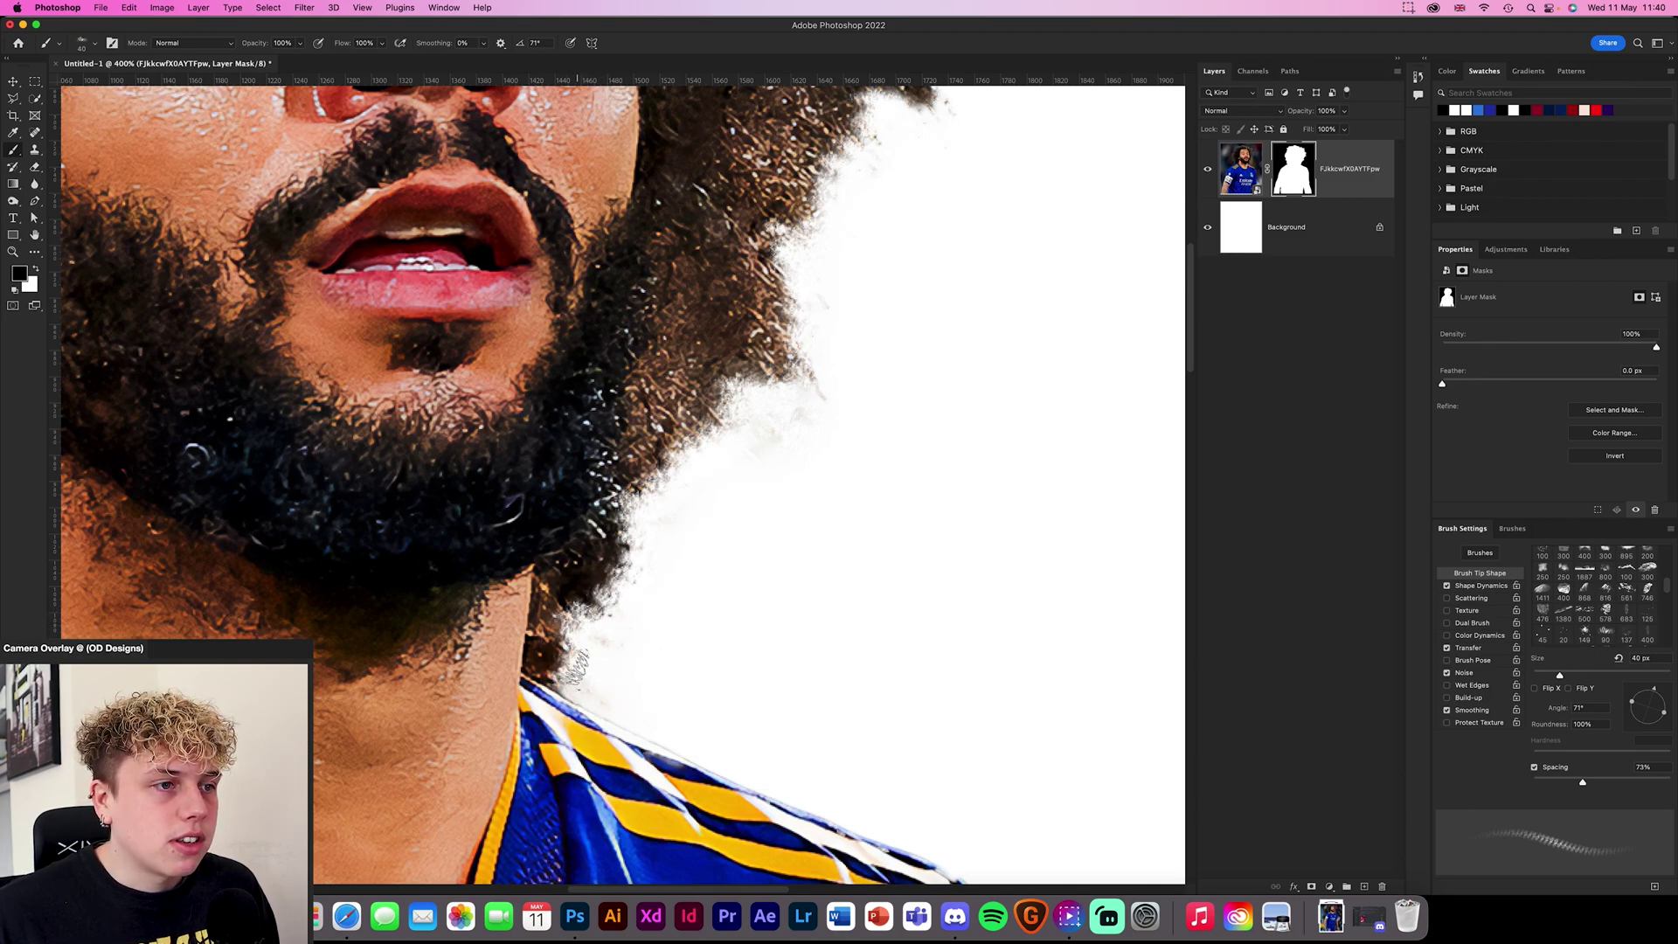
{"action": "left_click_drag", "start_coordinate": [634, 504], "coordinate": [782, 400]}
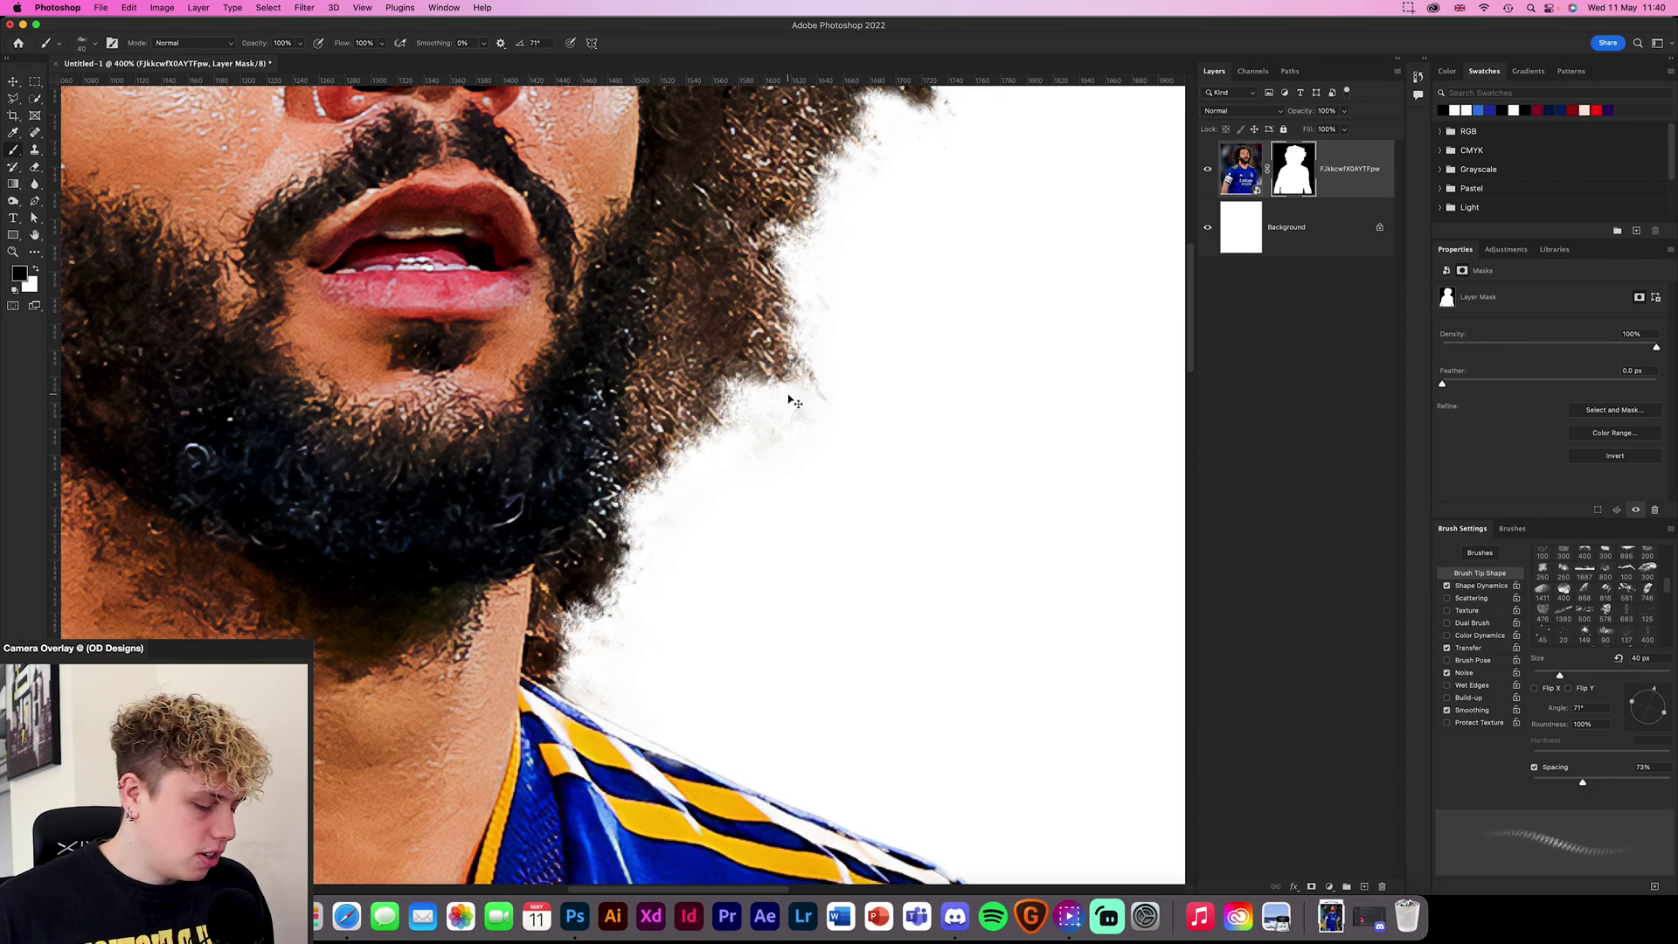
Add a Solid Color fill layer directly above the Background, using a blue sampled from the player's shirt
{"action": "key", "text": "super+0"}
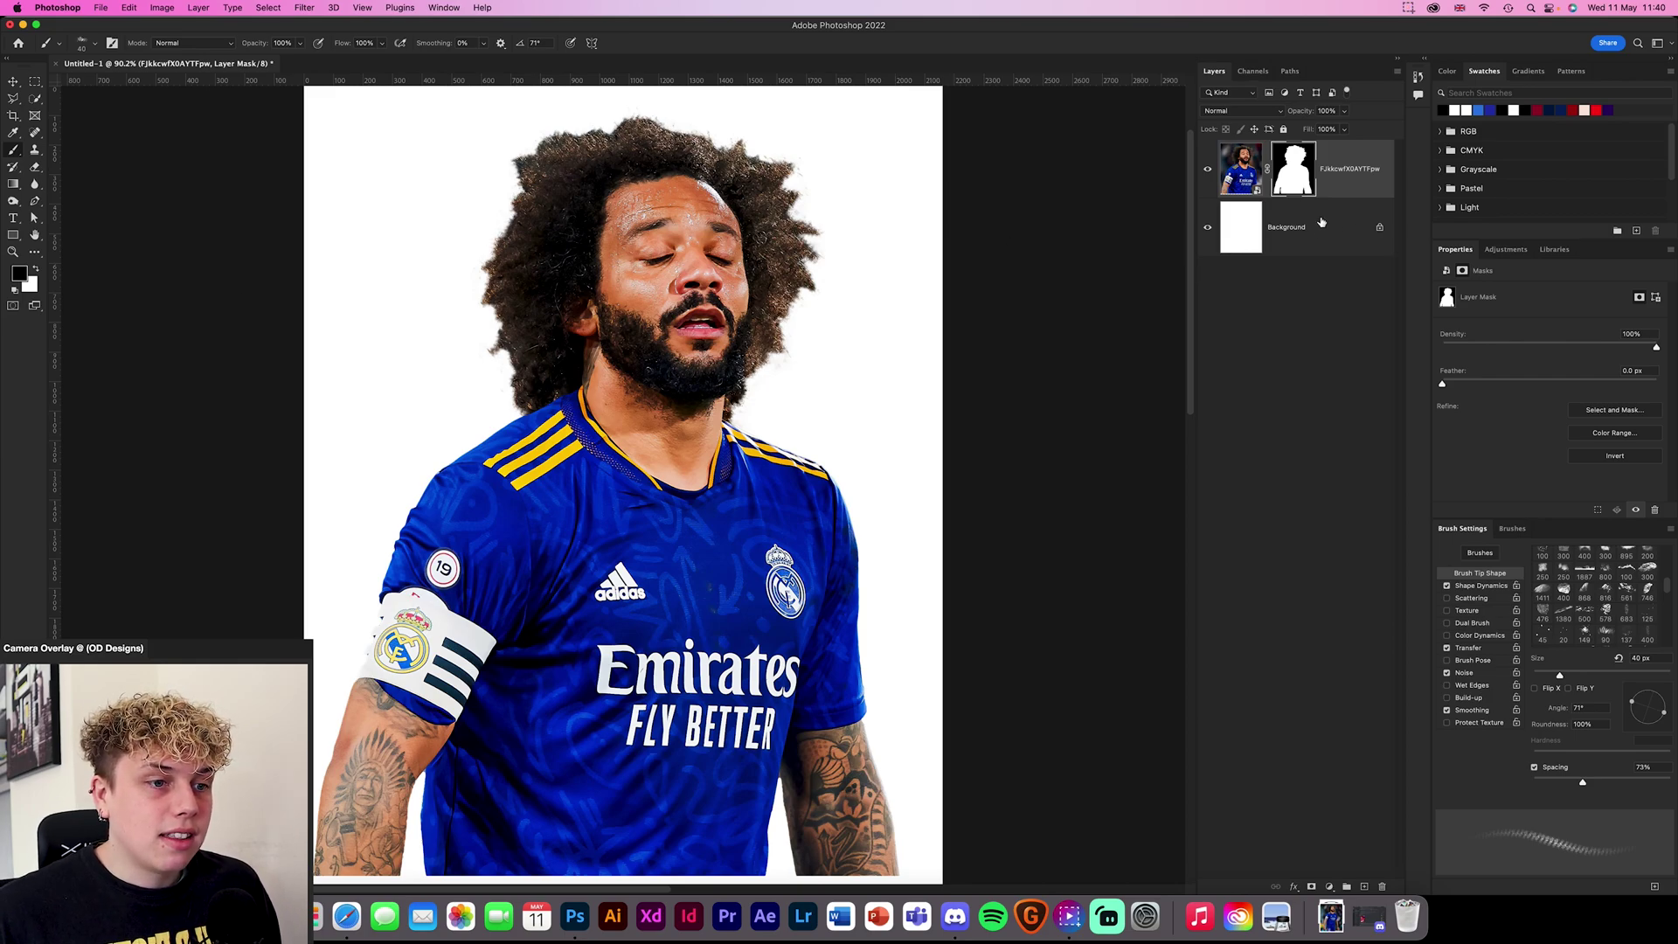
{"action": "left_click", "coordinate": [1362, 228]}
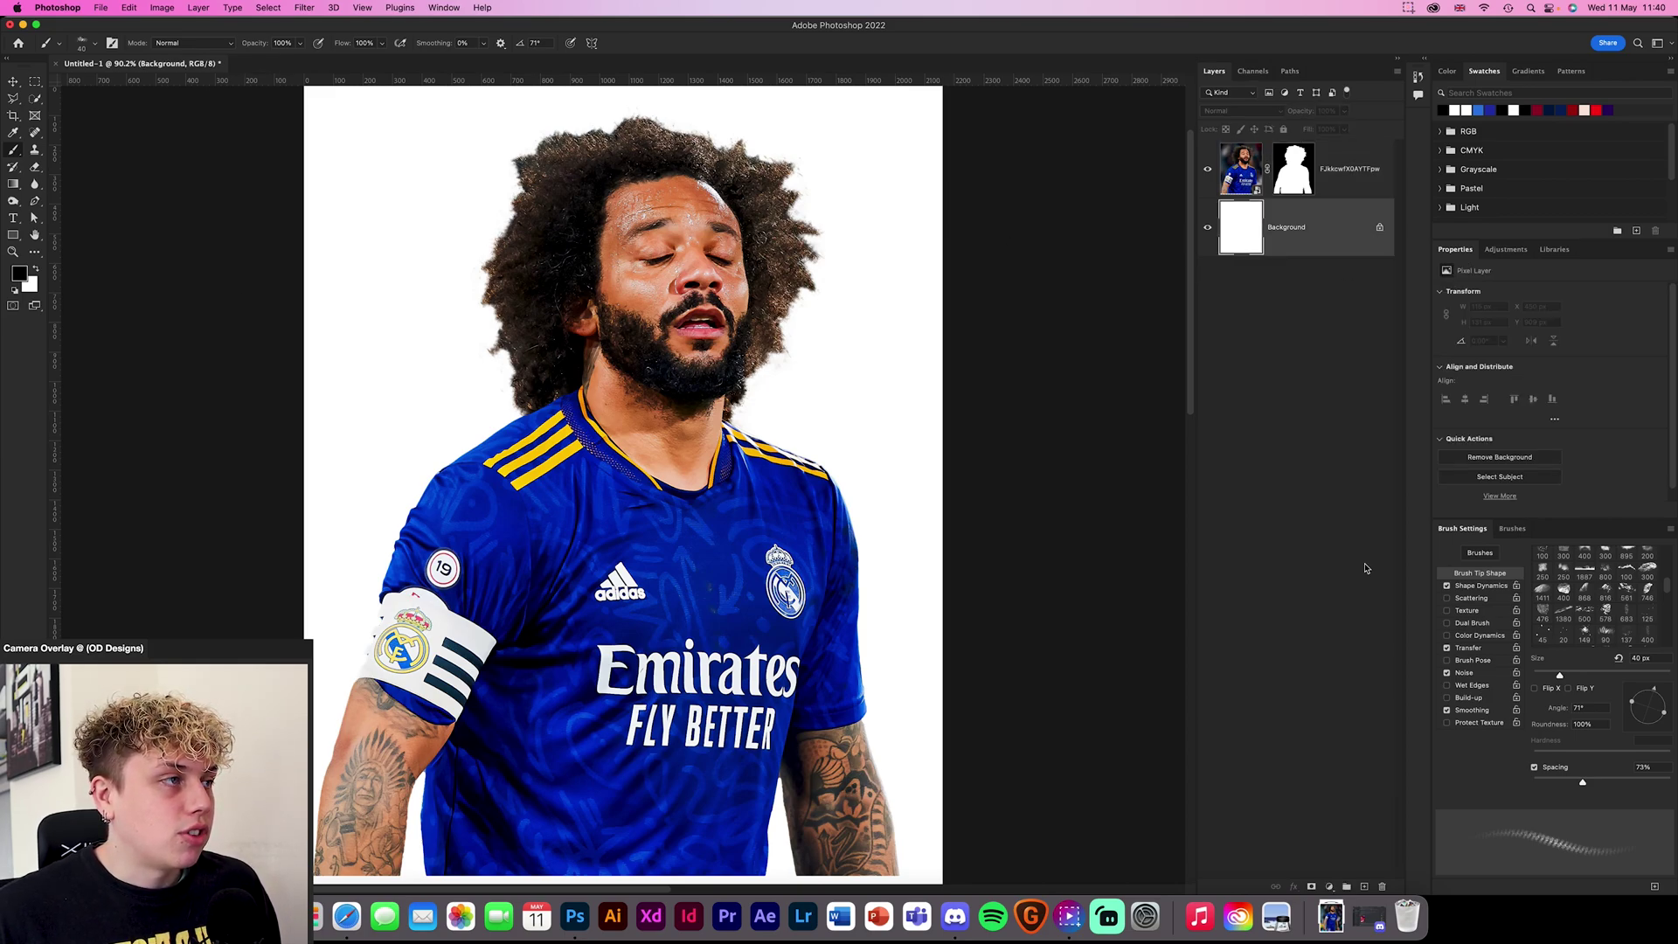
{"action": "left_click", "coordinate": [1330, 889]}
{"action": "left_click", "coordinate": [1350, 590]}
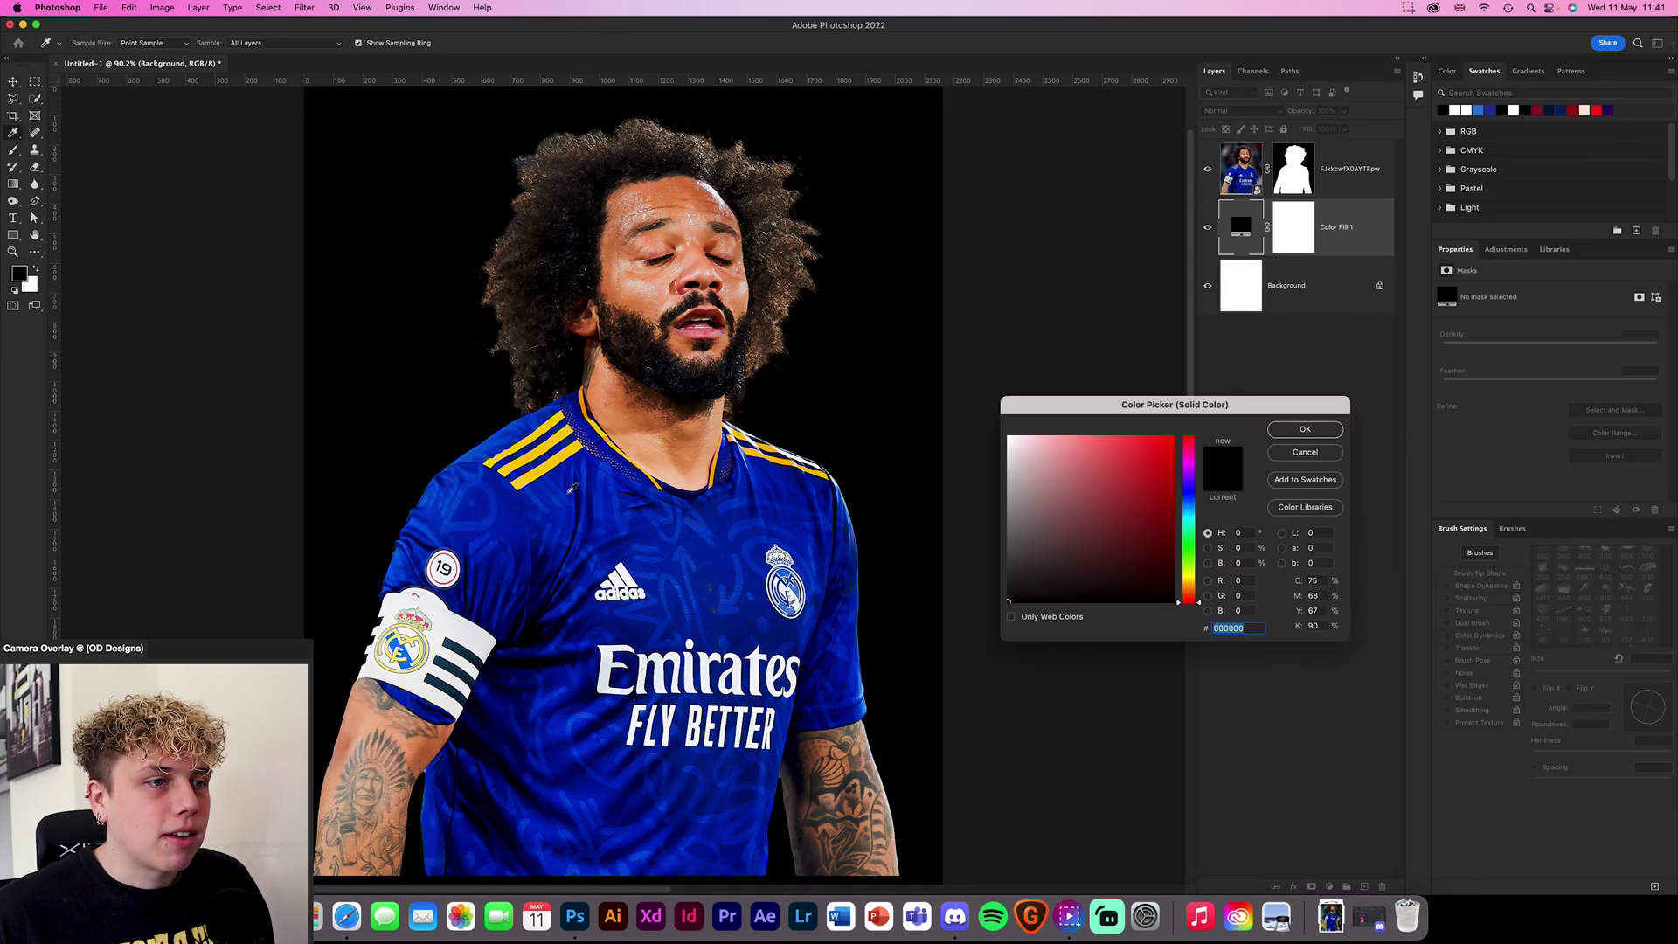
{"action": "left_click", "coordinate": [577, 482]}
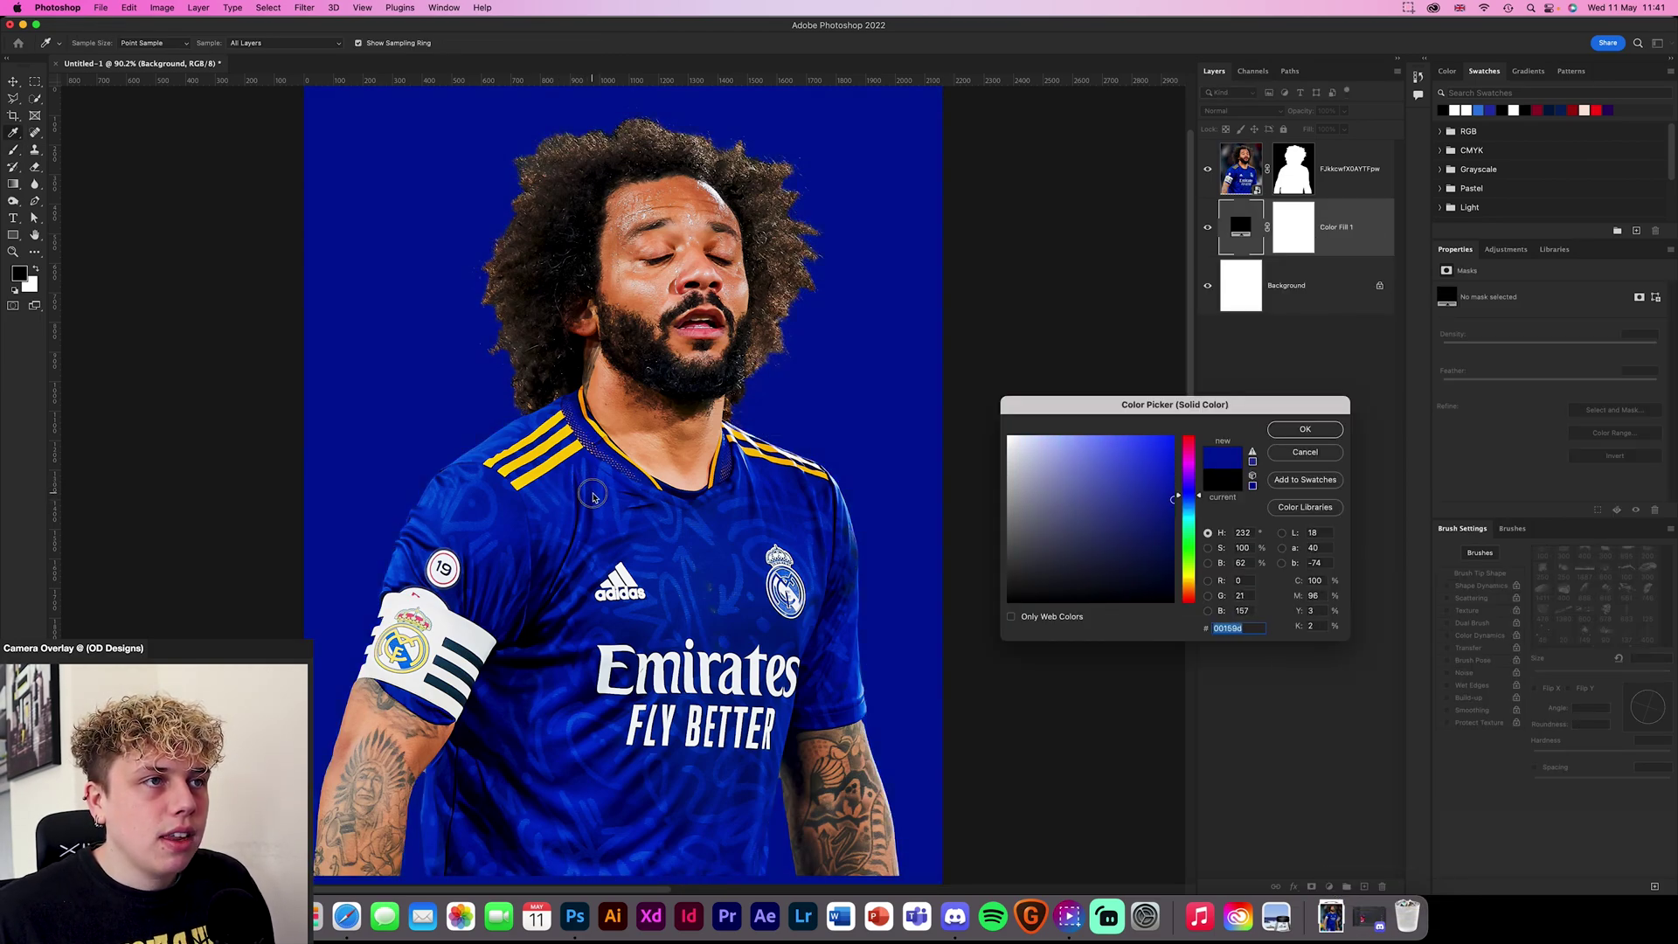
{"action": "left_click", "coordinate": [598, 494]}
{"action": "left_click", "coordinate": [1305, 429]}
Select the player's layer mask and retouch the dip and crown of the hair with fur strokes against the blue background
{"action": "left_click_drag", "start_coordinate": [739, 292], "coordinate": [754, 459]}
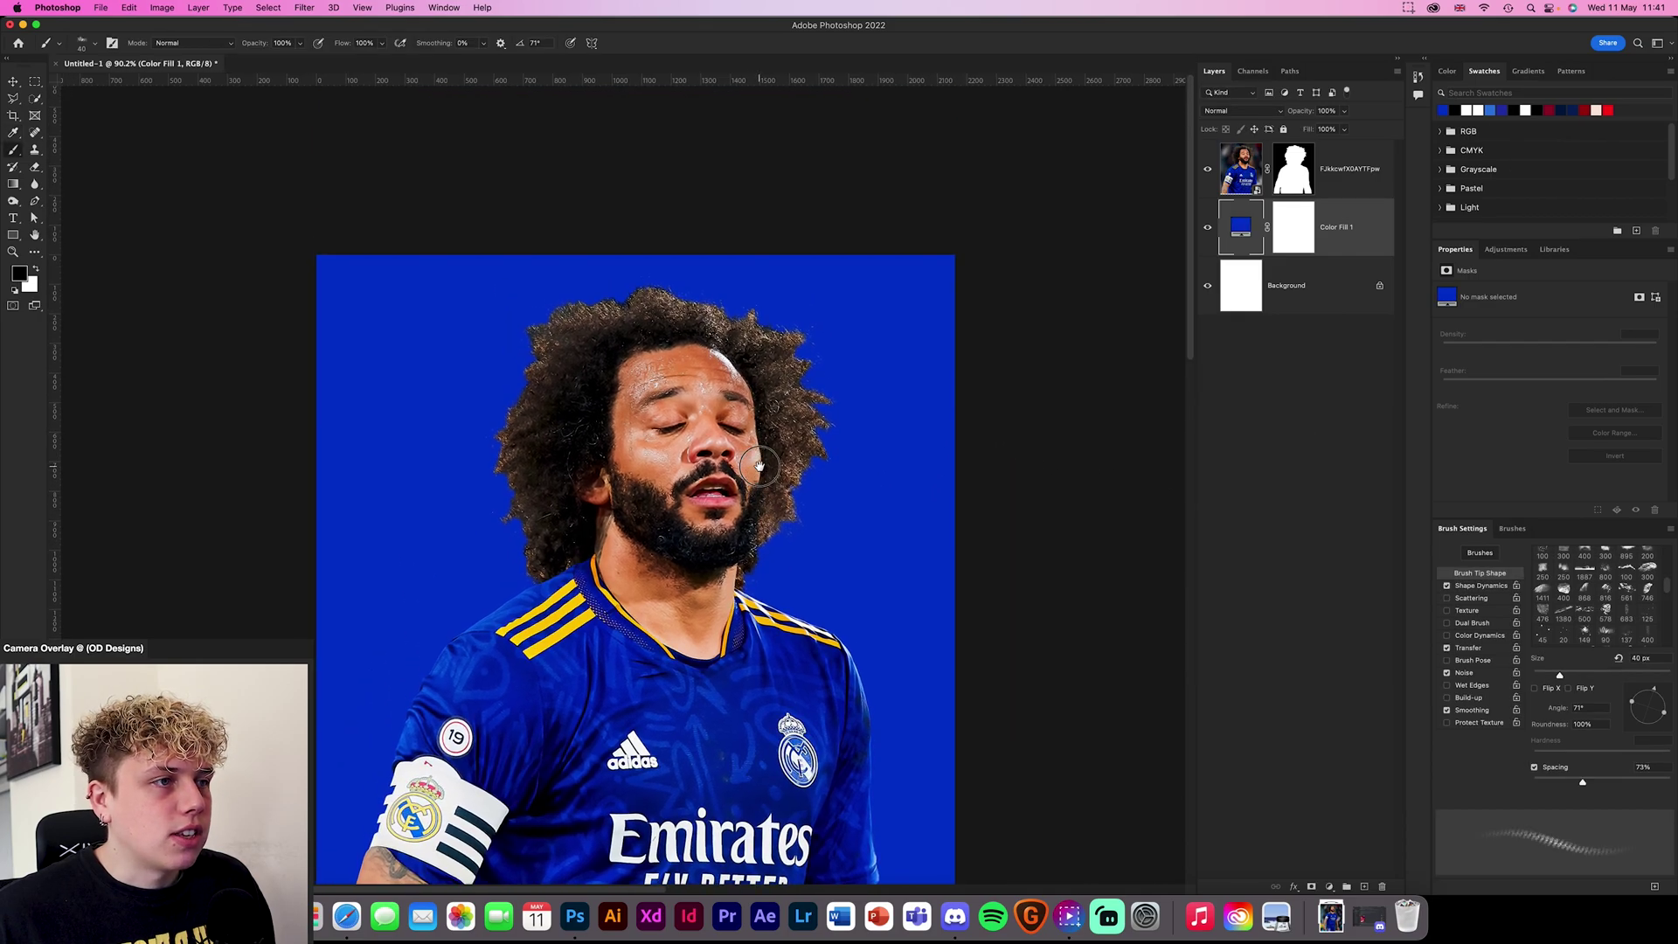
{"action": "key", "text": "super+plus"}
{"action": "key", "text": "super+plus"}
{"action": "key", "text": "super+plus"}
{"action": "key", "text": "super+plus"}
{"action": "left_click_drag", "start_coordinate": [455, 451], "coordinate": [839, 626]}
{"action": "left_click_drag", "start_coordinate": [672, 507], "coordinate": [650, 766]}
{"action": "scroll", "coordinate": [972, 398], "scroll_direction": "right", "scroll_amount": 10}
{"action": "scroll", "coordinate": [787, 332], "scroll_direction": "up", "scroll_amount": 4}
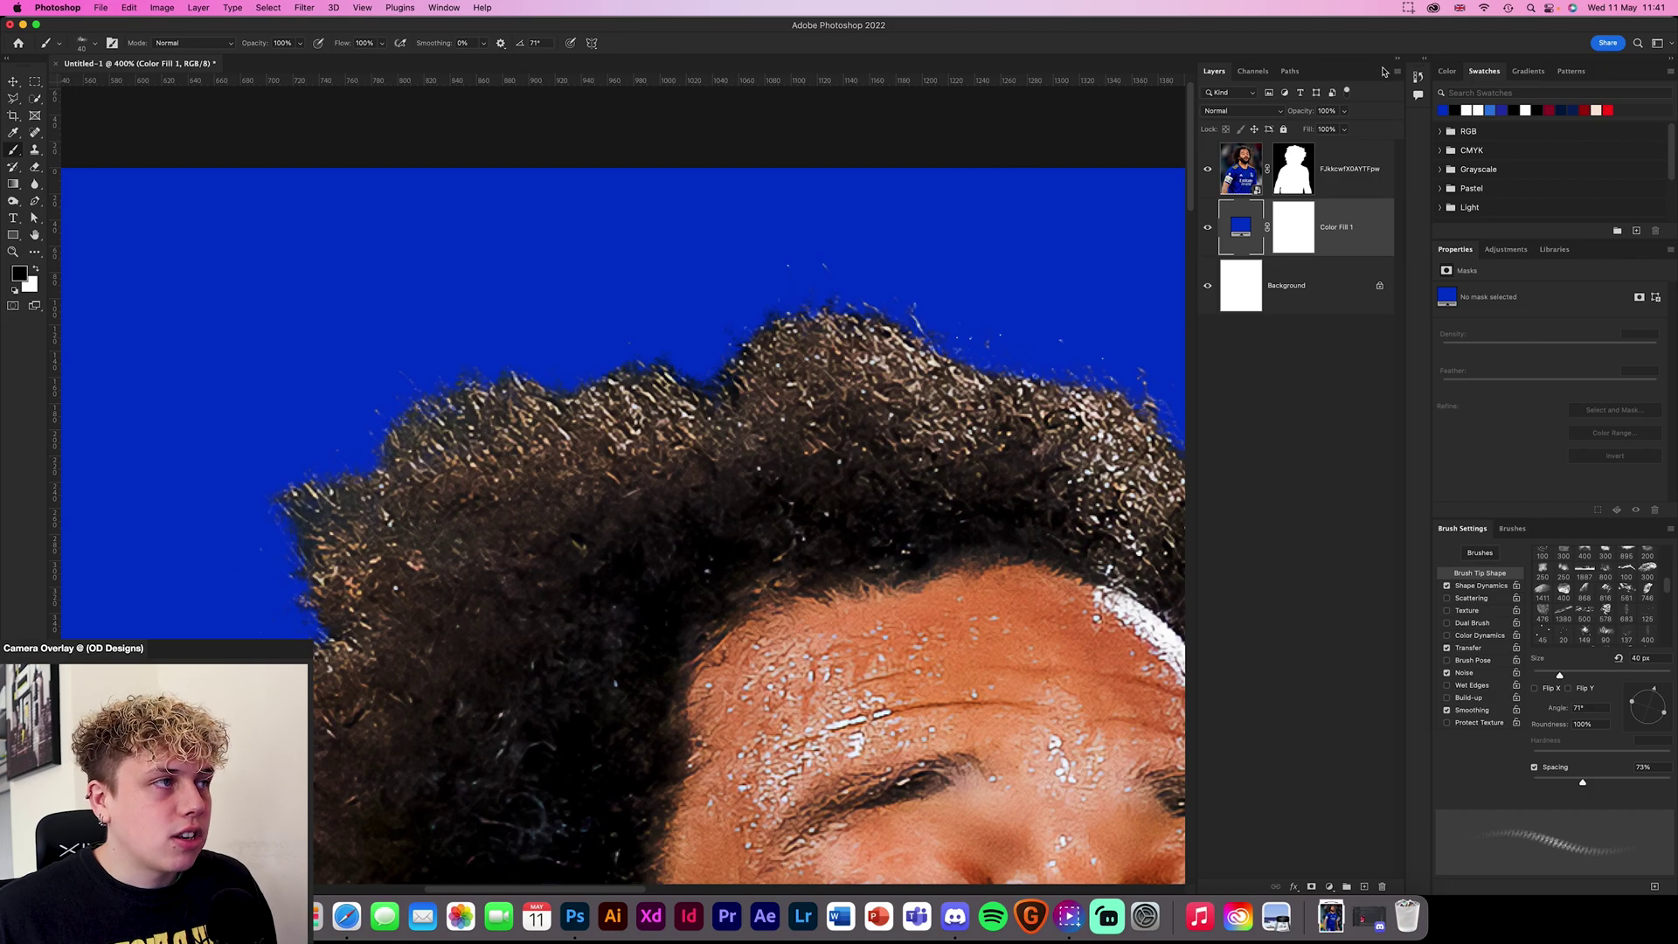
{"action": "left_click", "coordinate": [1293, 168]}
{"action": "key", "text": "x"}
{"action": "key", "text": "x"}
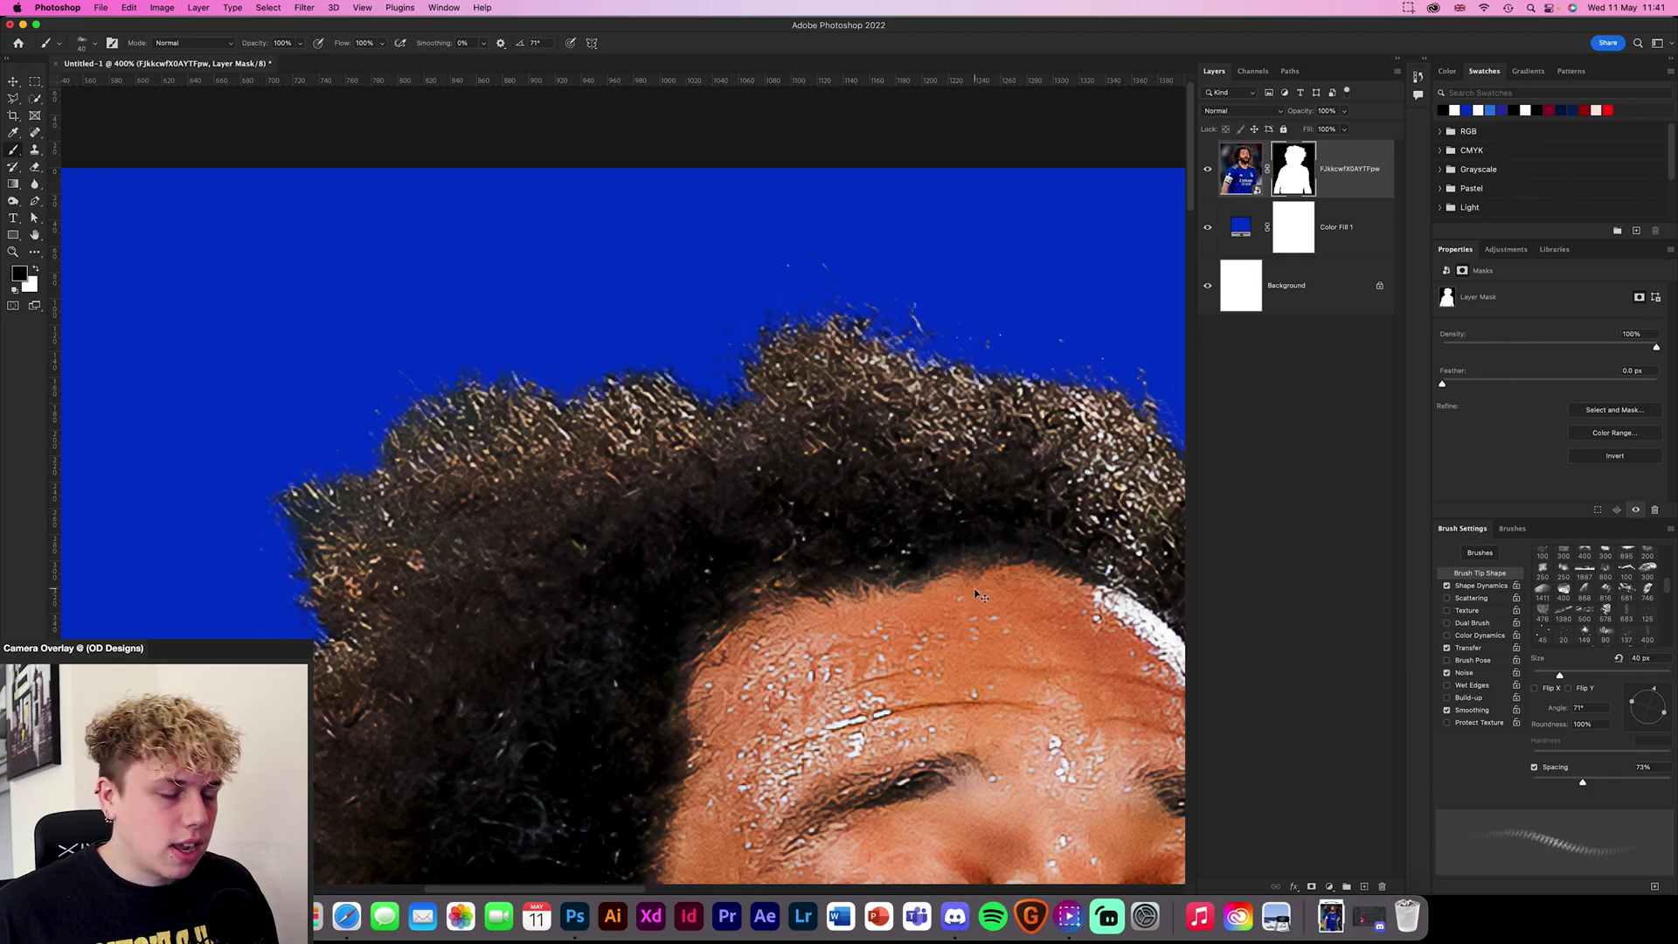
Fit the whole cutout in view and show the brush presets around Pelt 1
{"action": "key", "text": "super+0"}
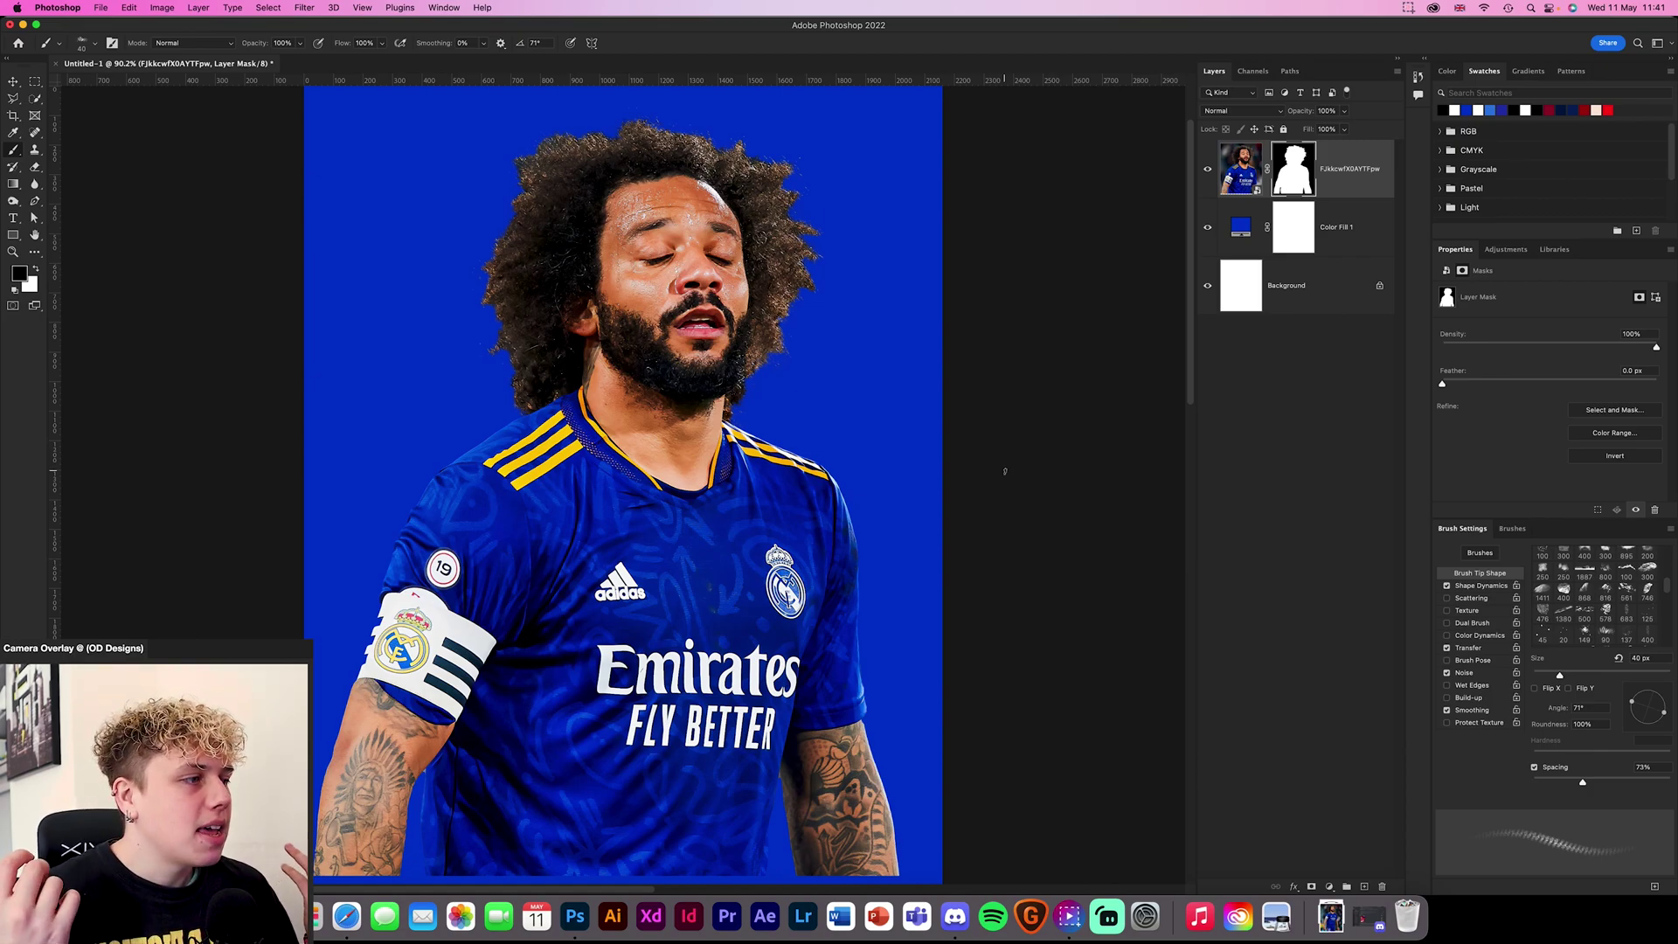
{"action": "left_click", "coordinate": [1512, 529]}
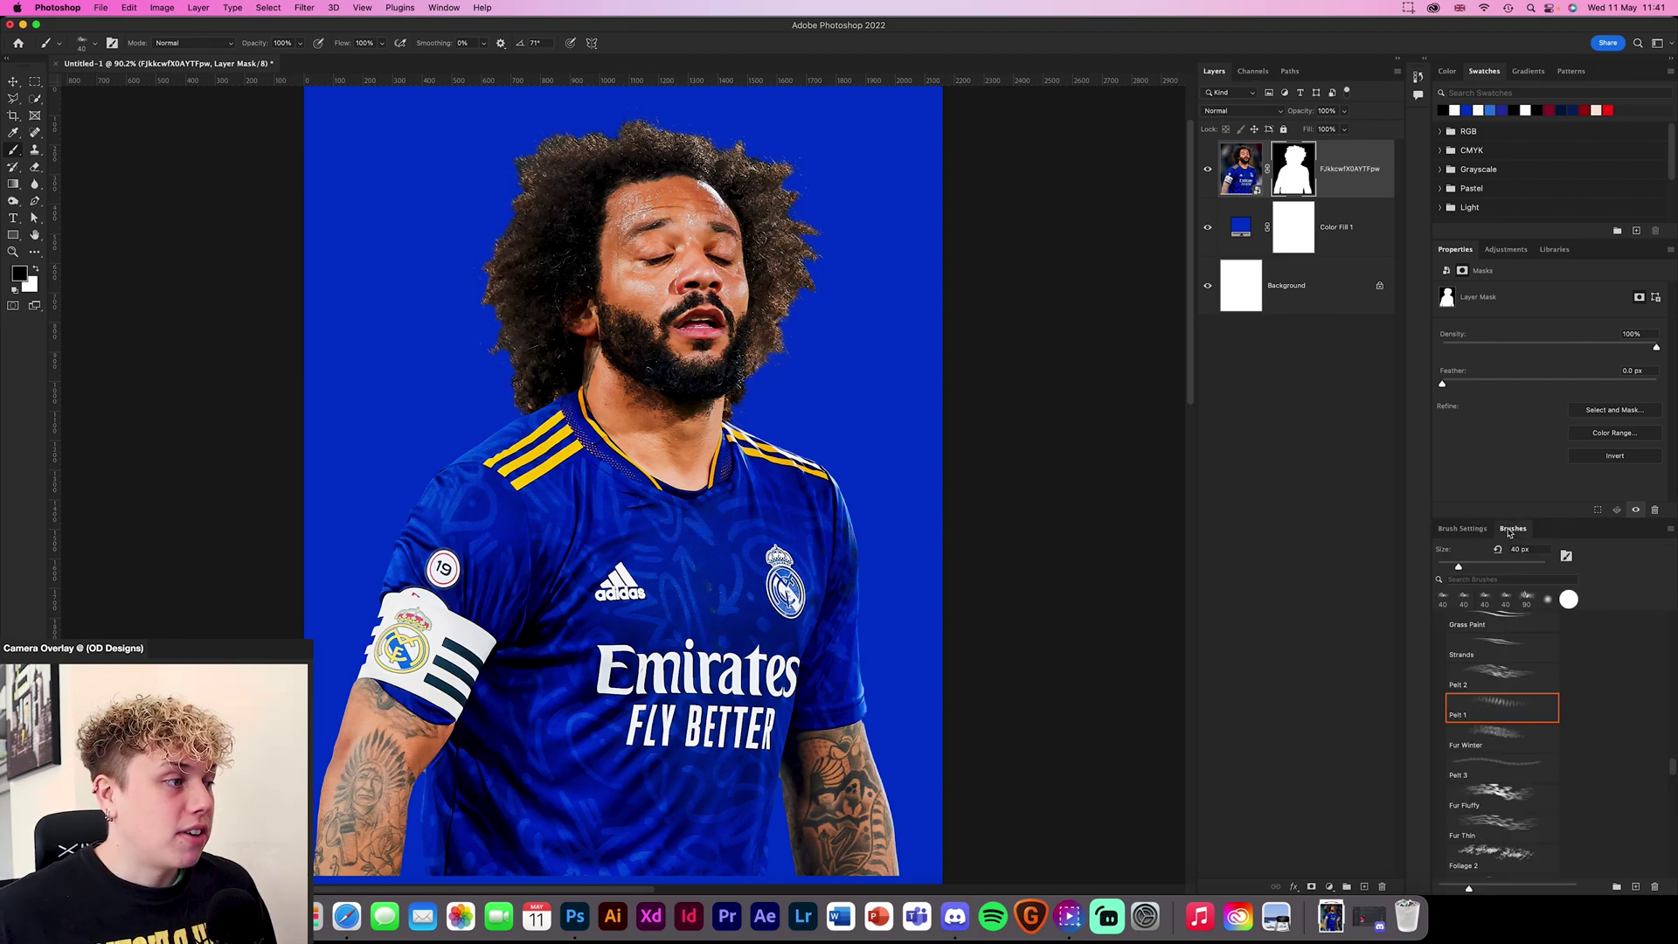